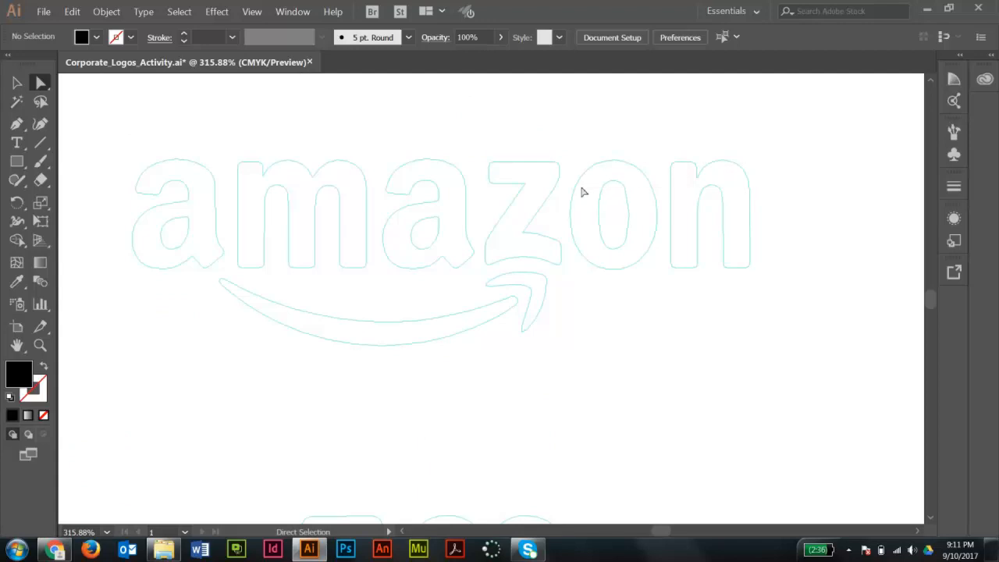
Hide the logo guides on the artboard and show them again
drag(127, 138, 777, 410)
key(ctrl+minus)
key(ctrl+minus)
key(ctrl+minus)
key(ctrl+minus)
key(ctrl+minus)
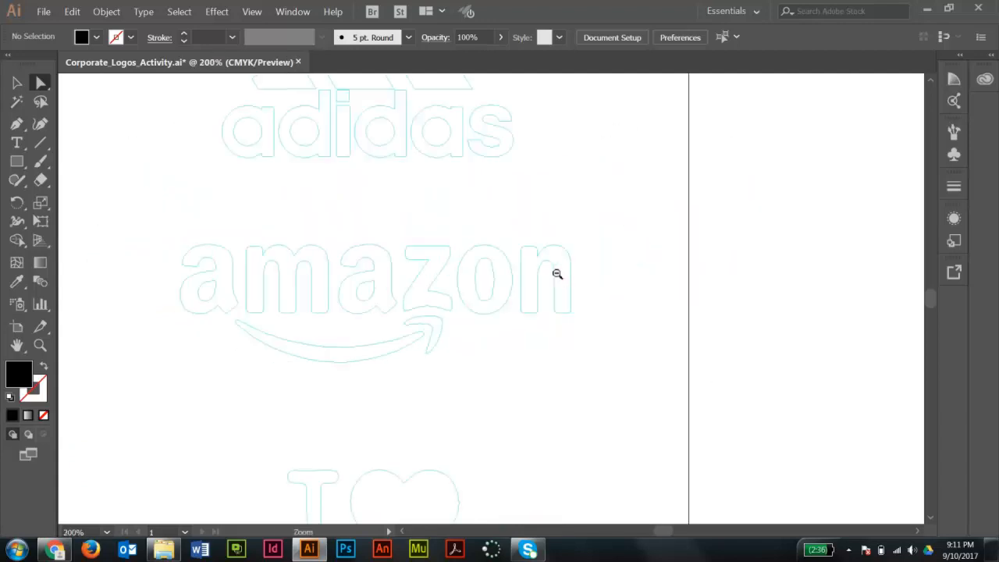
drag(463, 138, 483, 131)
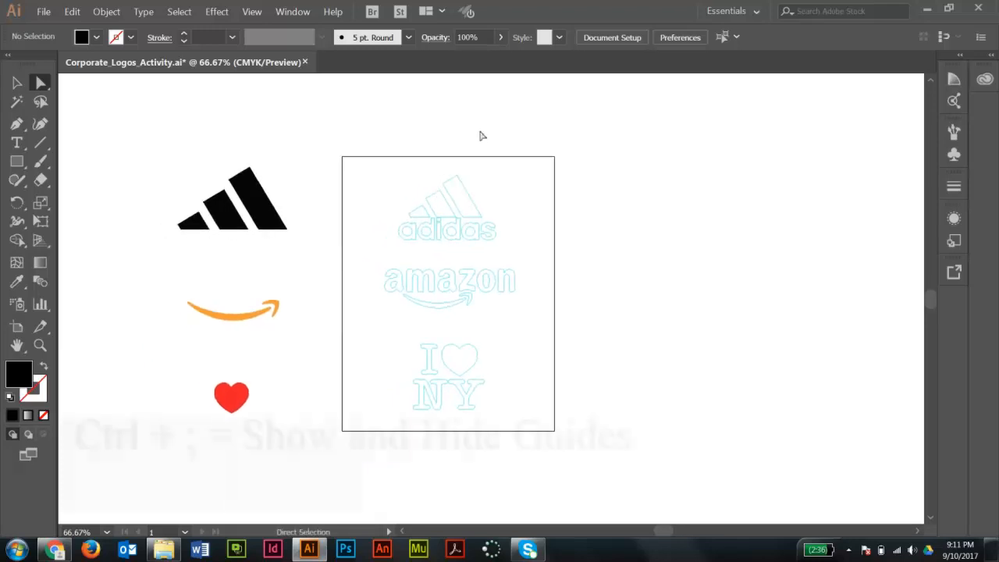
key(ctrl+semicolon)
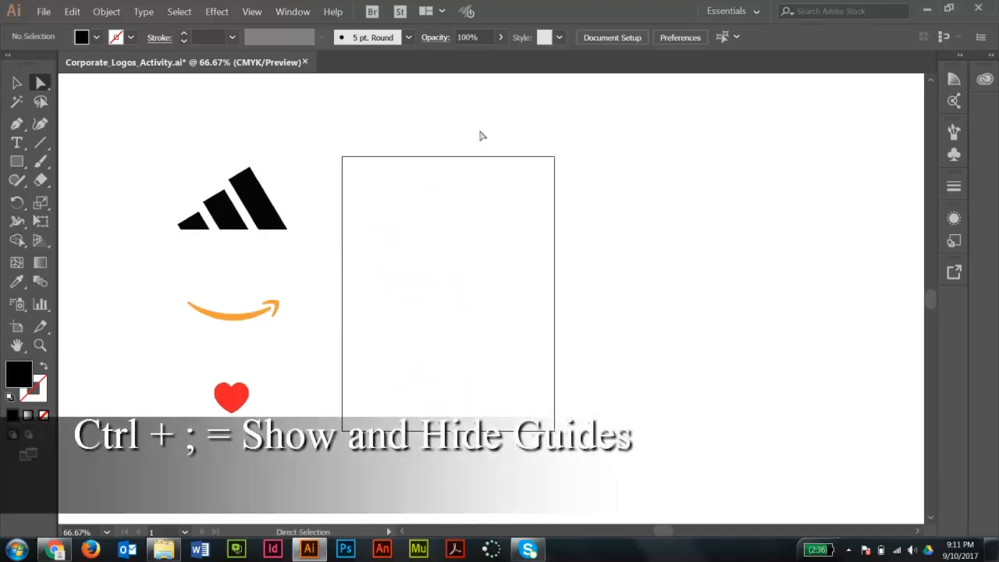
key(ctrl+semicolon)
key(ctrl+semicolon)
key(ctrl+semicolon)
key(ctrl+semicolon)
key(ctrl+semicolon)
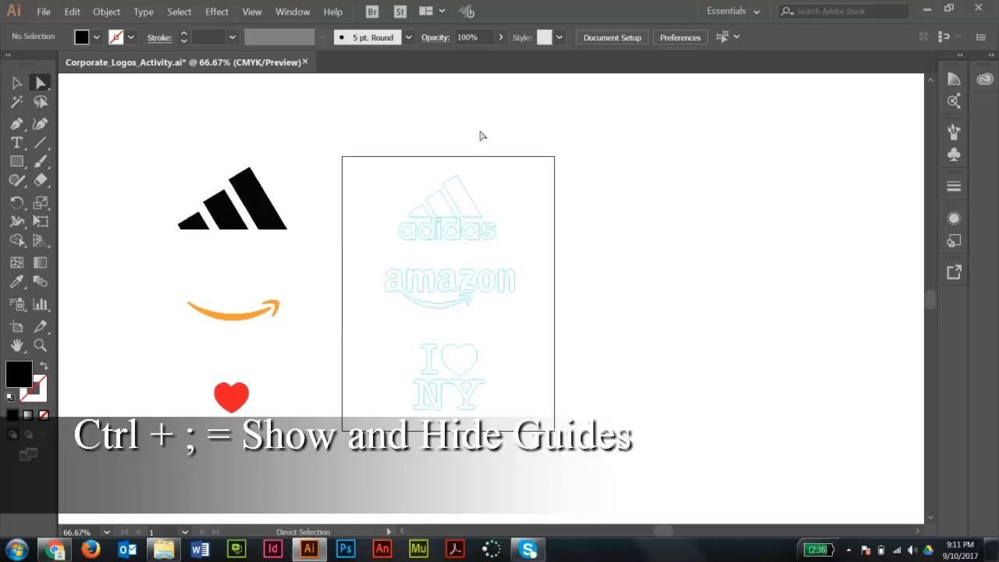
Select the three-stripe Adidas image, inspect its pixel edges at the tallest stripe's upper corner, and deselect it
key(ctrl+space)
key(v)
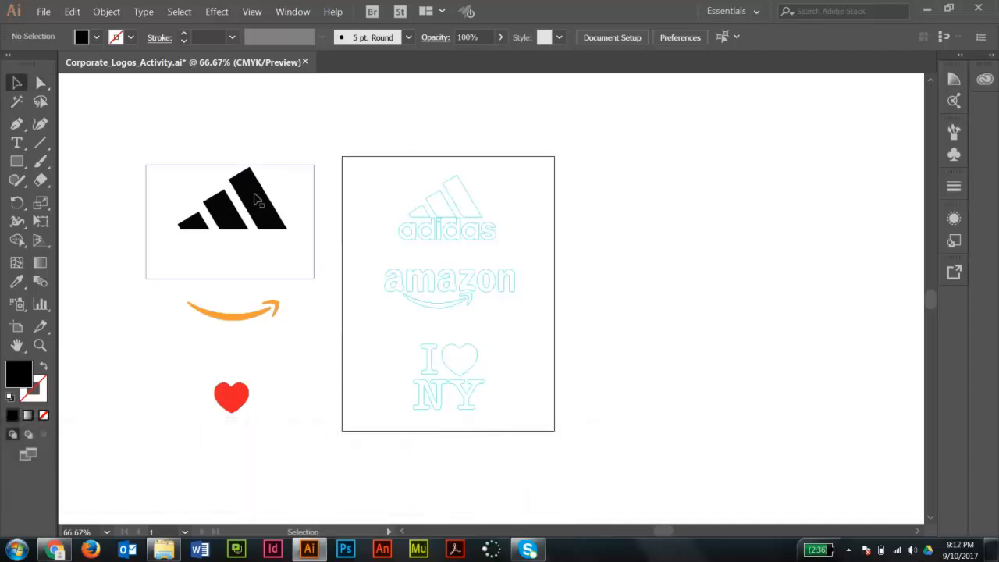
click(257, 200)
key(ctrl+space)
drag(127, 141, 421, 364)
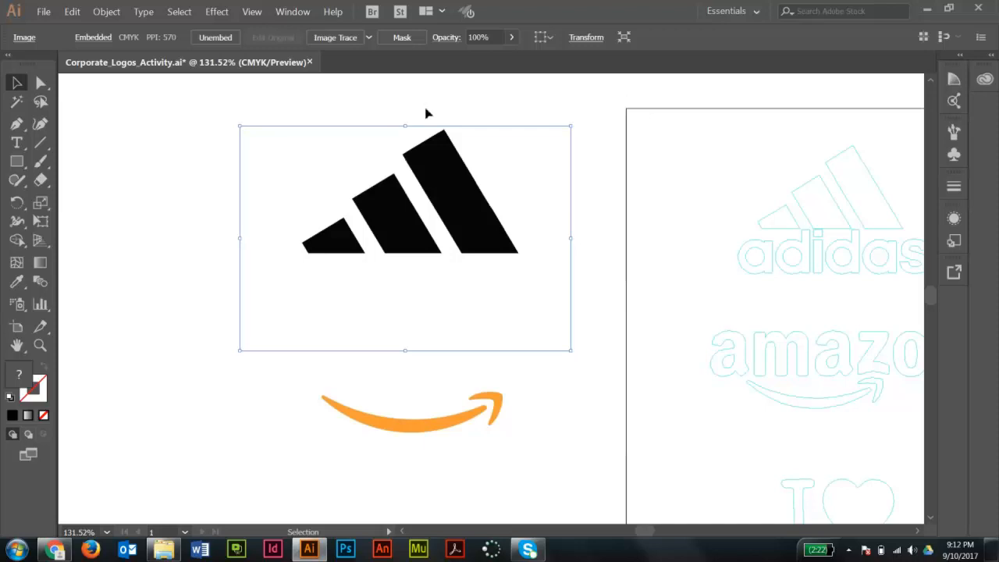
drag(423, 119, 476, 173)
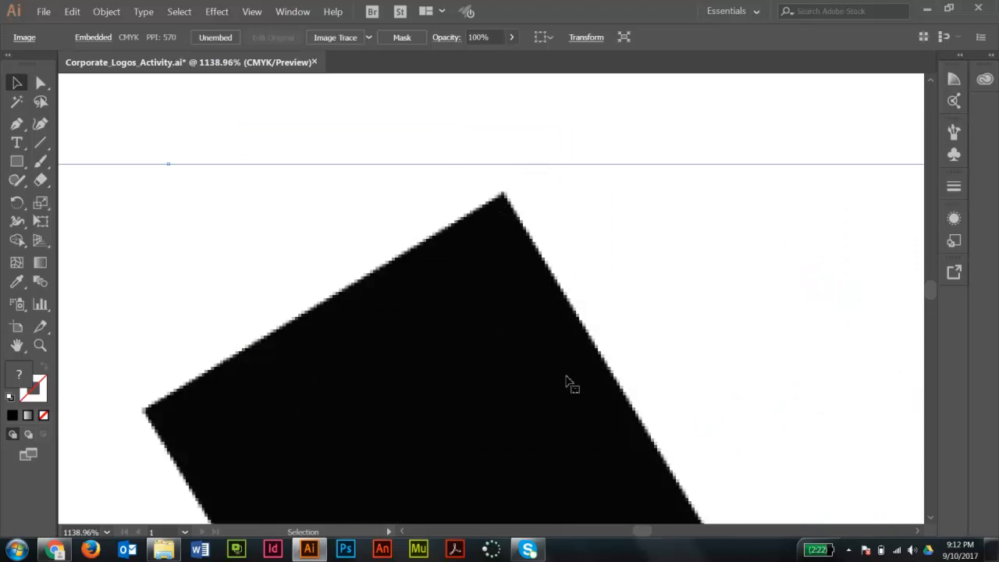
ctrl+alt+click(513, 363)
ctrl+alt+click(513, 363)
ctrl+alt+click(513, 363)
ctrl+alt+click(513, 363)
ctrl+alt+click(513, 361)
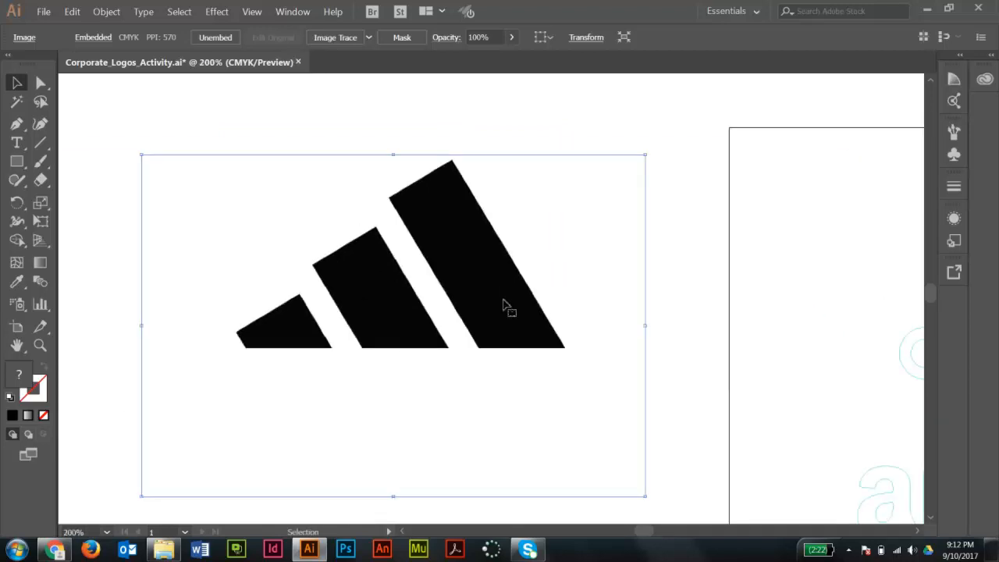
drag(660, 146, 643, 132)
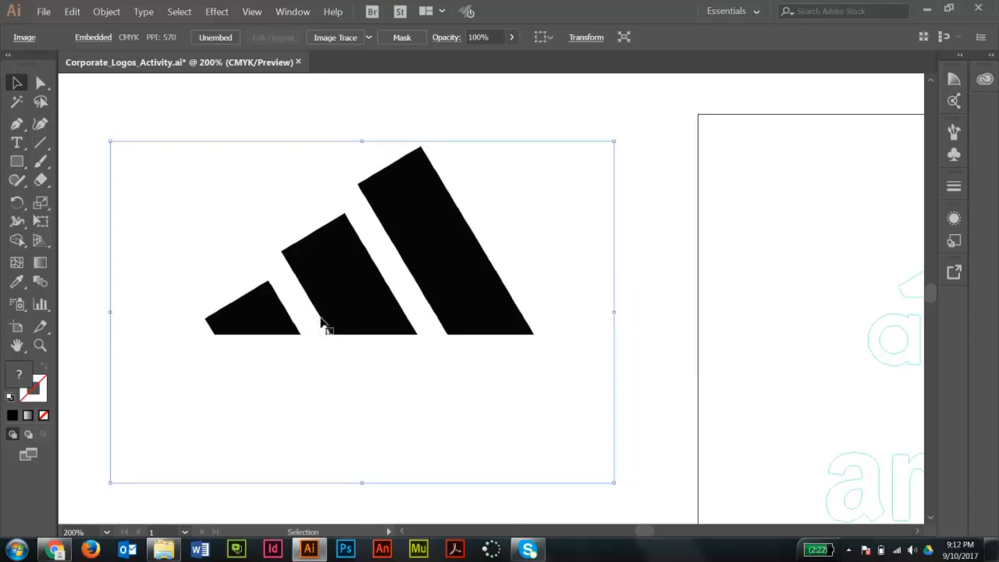
click(404, 103)
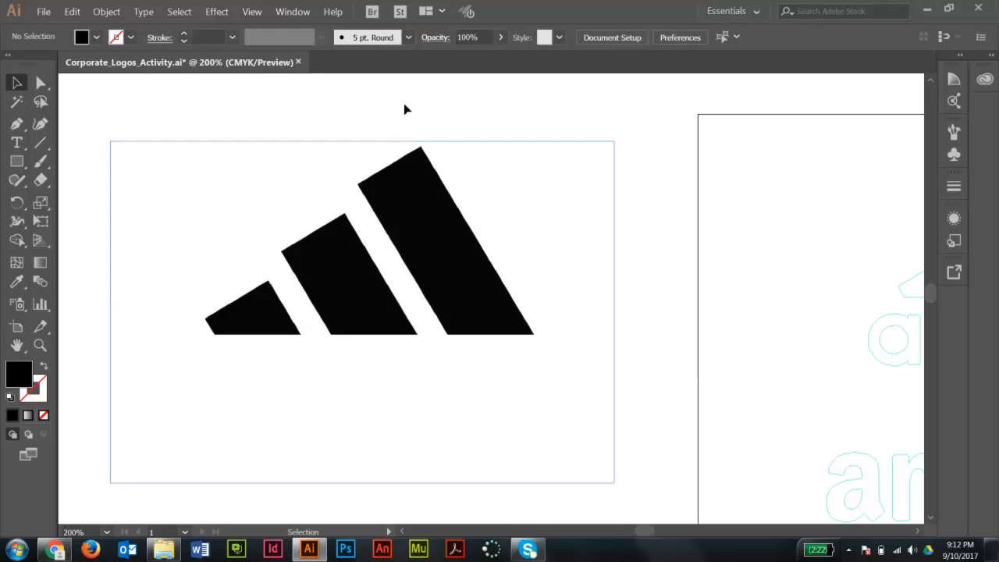
scroll(640, 285, down, 4)
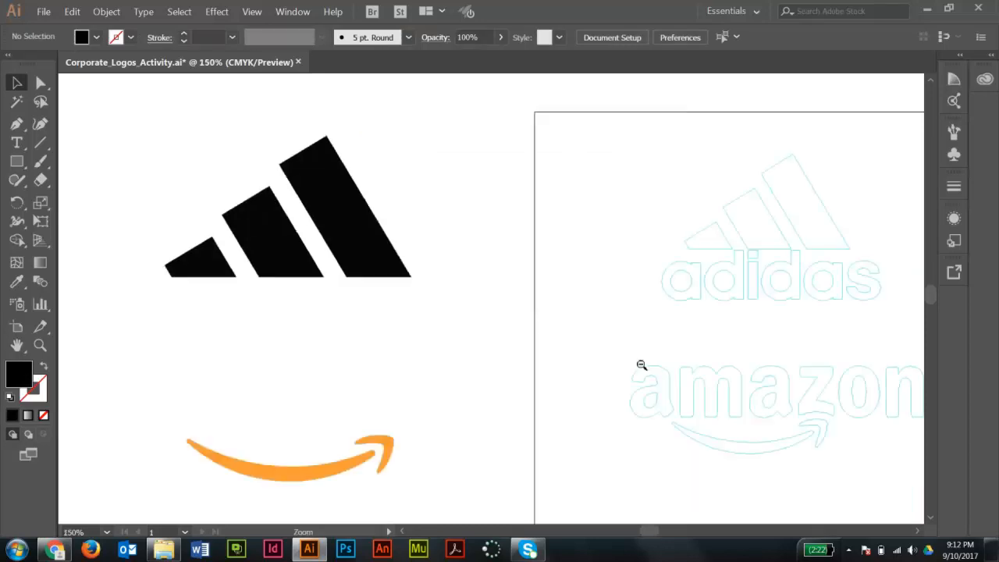
drag(550, 300, 552, 321)
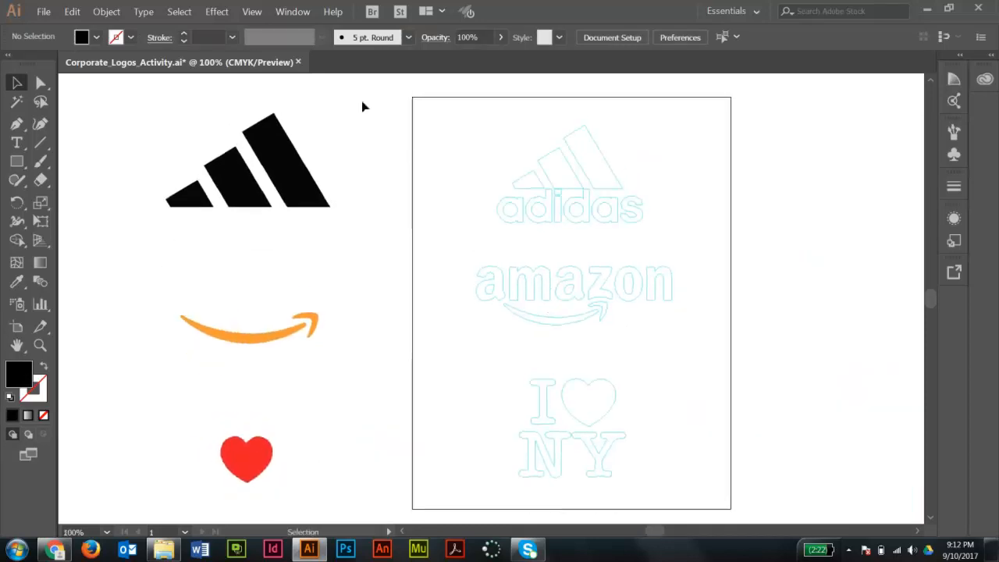
Start an Image Trace with preview on the three-stripe Adidas image, accepting the large-image tracing
key(ctrl+space)
click(303, 194)
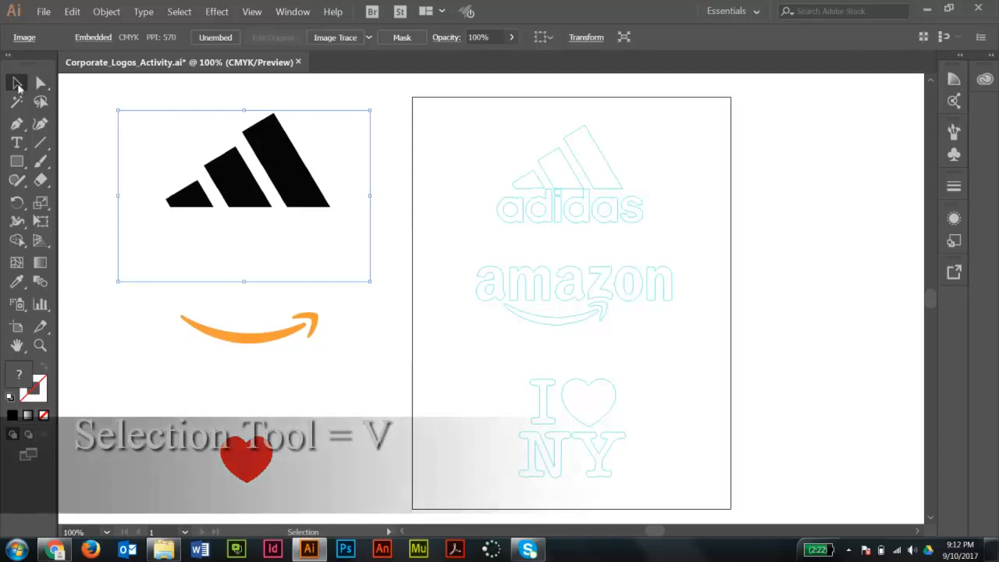
click(293, 13)
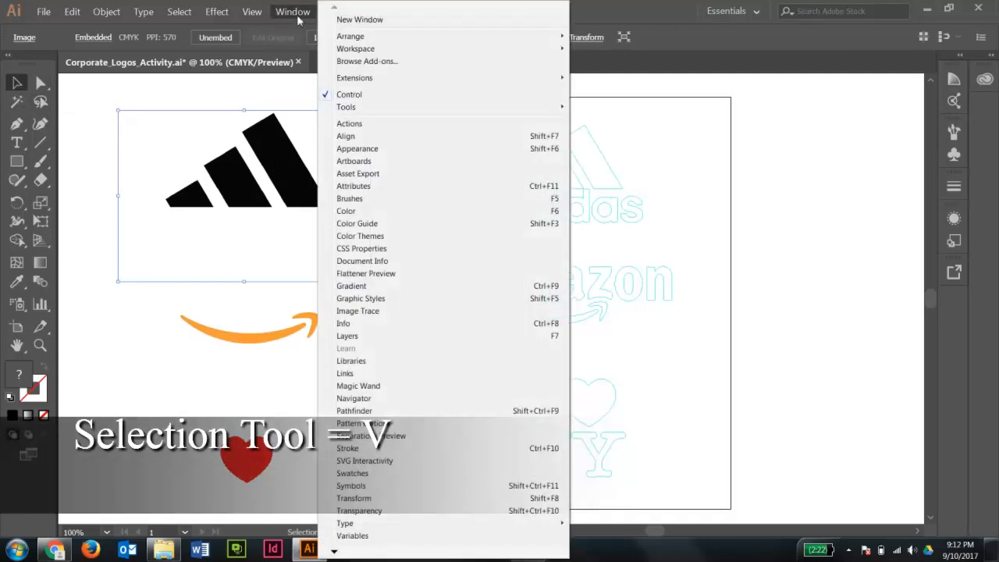
click(381, 313)
mouse_move(531, 46)
mouse_down()
mouse_move(687, 95)
mouse_move(815, 84)
mouse_up()
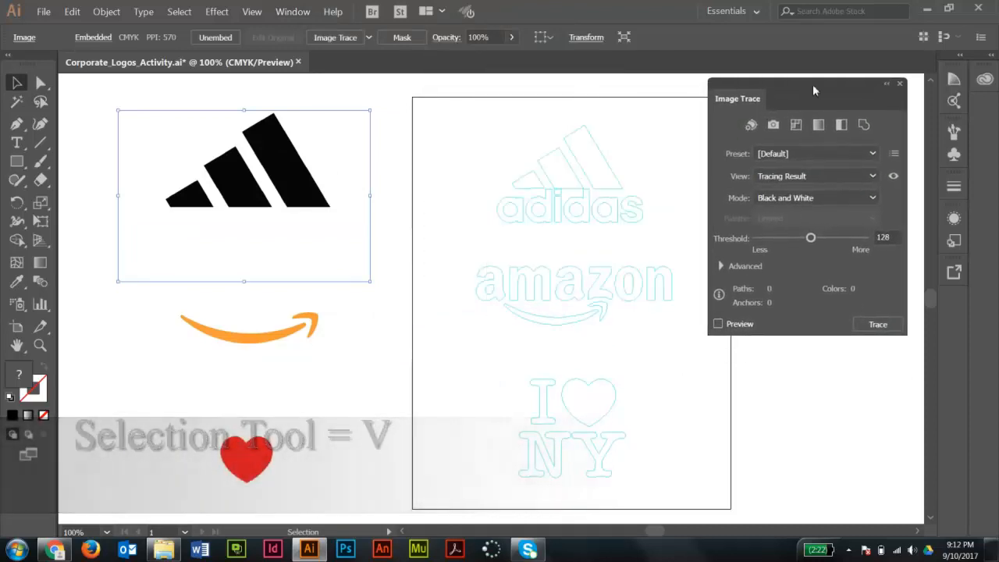
click(718, 325)
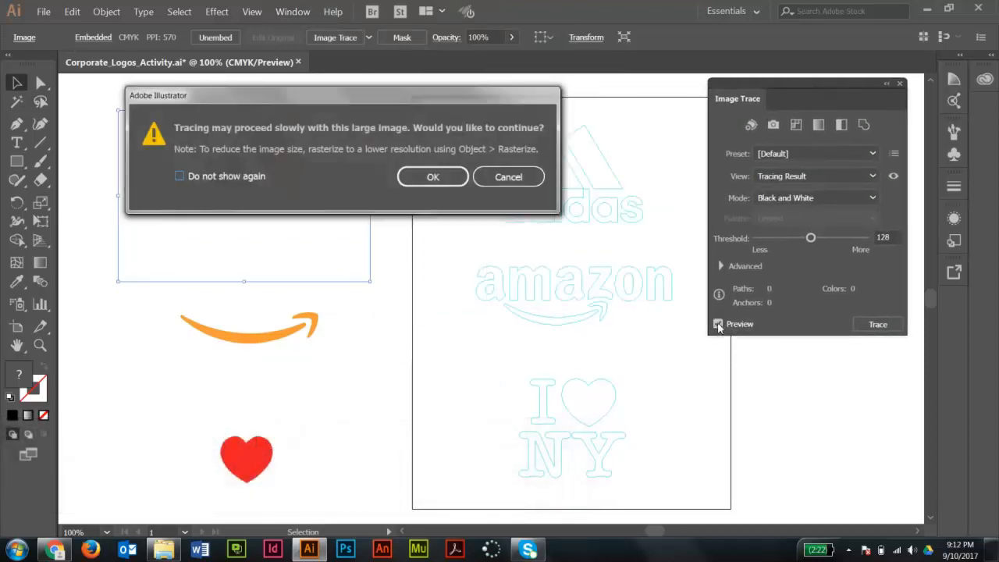
click(433, 177)
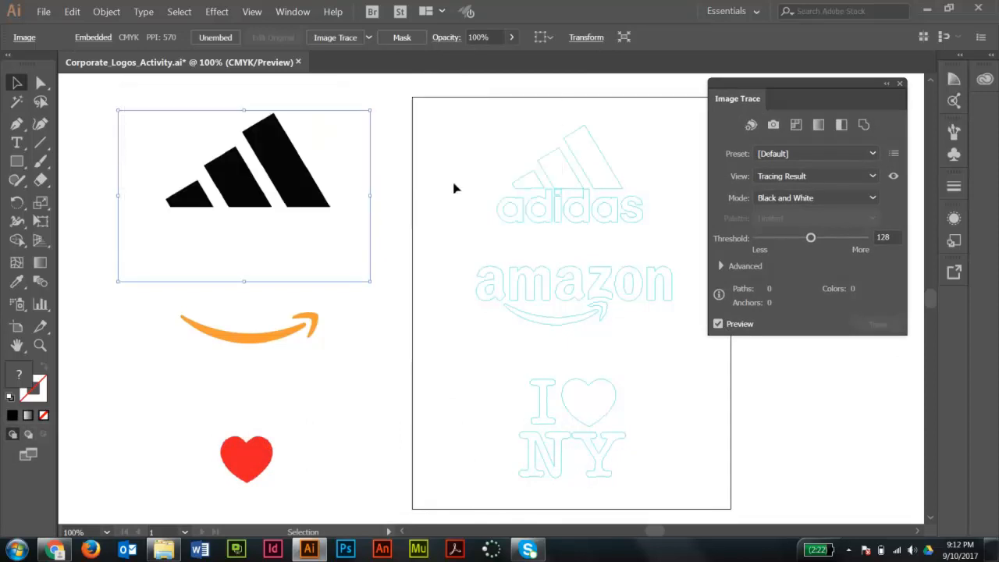
Set the trace to ignore white with a threshold of 181, and expand it into vector paths
click(720, 266)
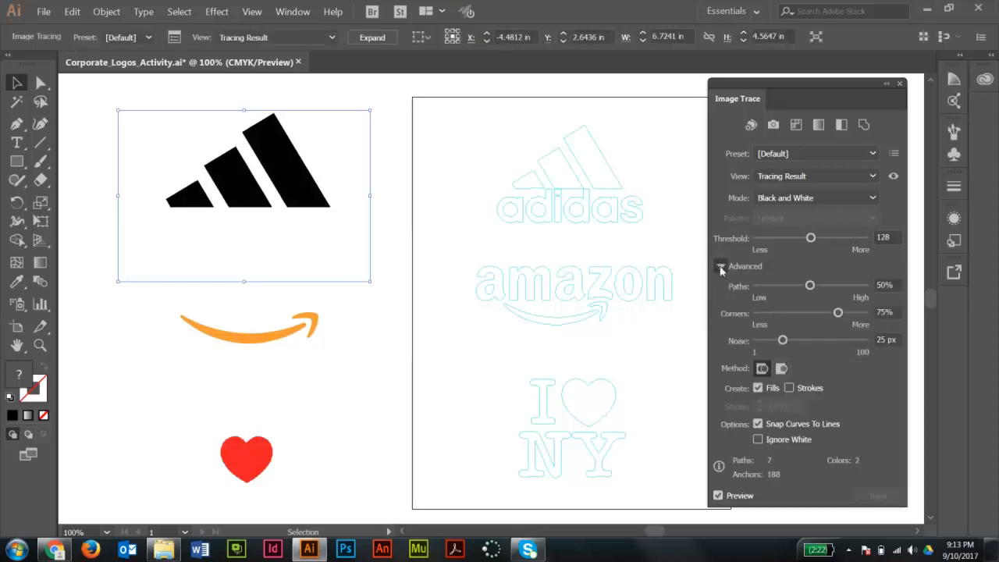
click(758, 441)
mouse_move(813, 240)
mouse_down()
mouse_move(844, 240)
mouse_move(834, 239)
mouse_up()
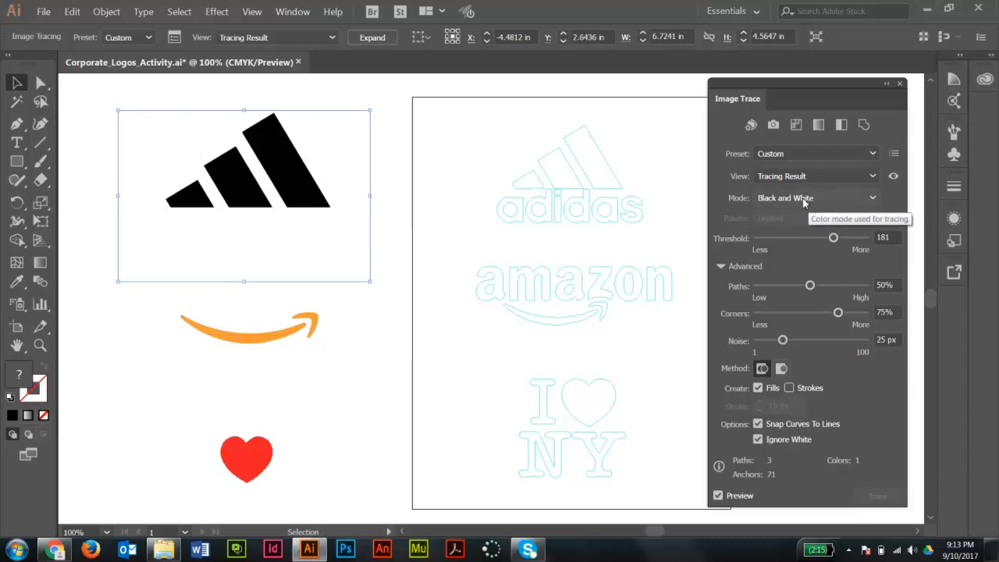
click(372, 38)
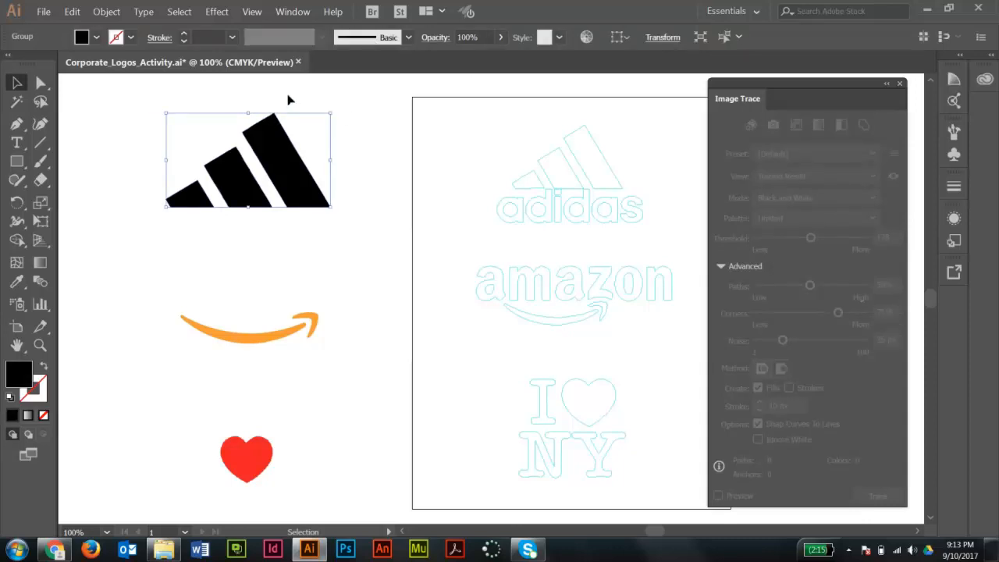
Inspect the expanded stripes' anchor points and the tallest stripe's upper-left corner up close
key(ctrl+space)
drag(159, 103, 406, 262)
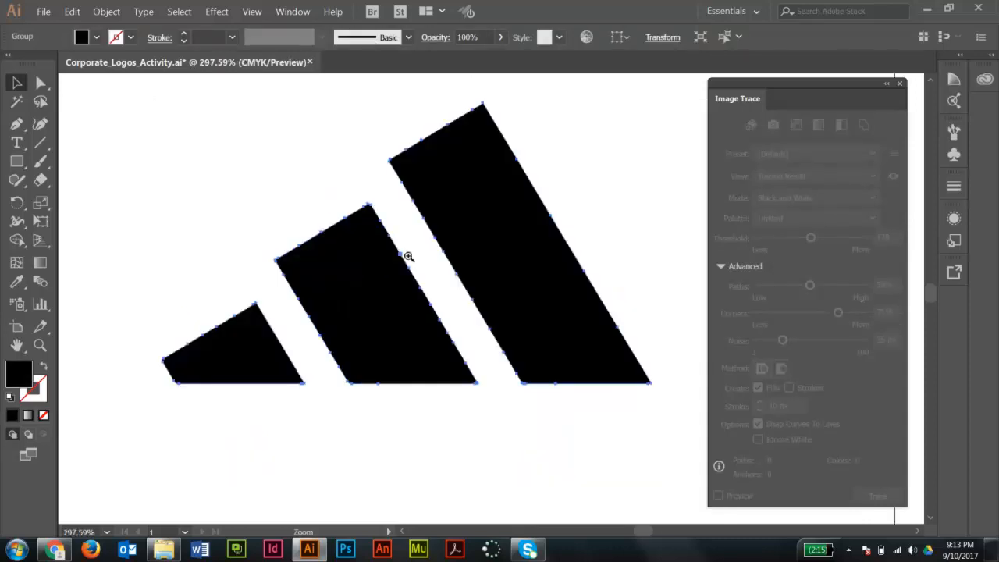
click(521, 95)
key(ctrl+space)
drag(366, 107, 461, 206)
drag(342, 267, 515, 387)
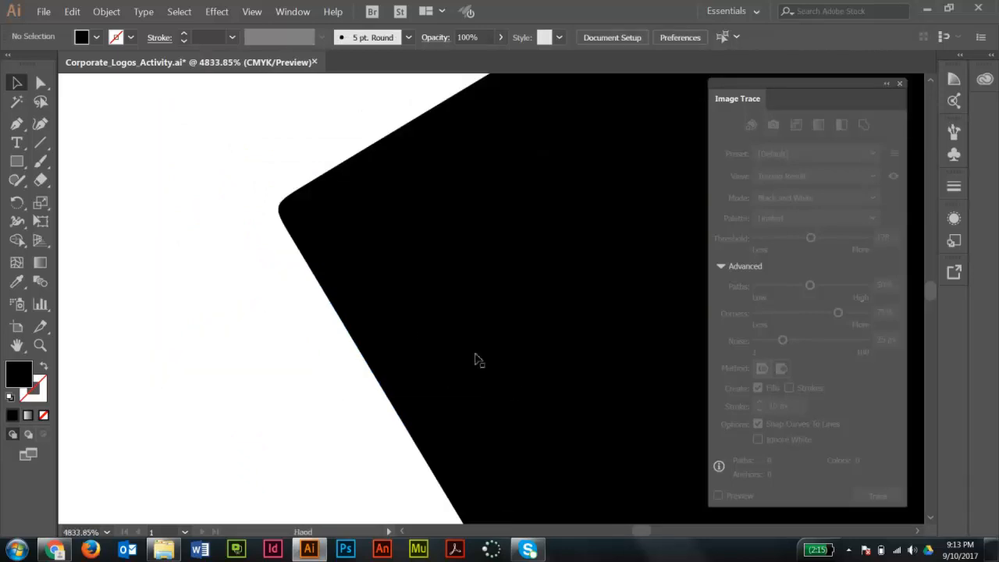
click(327, 224)
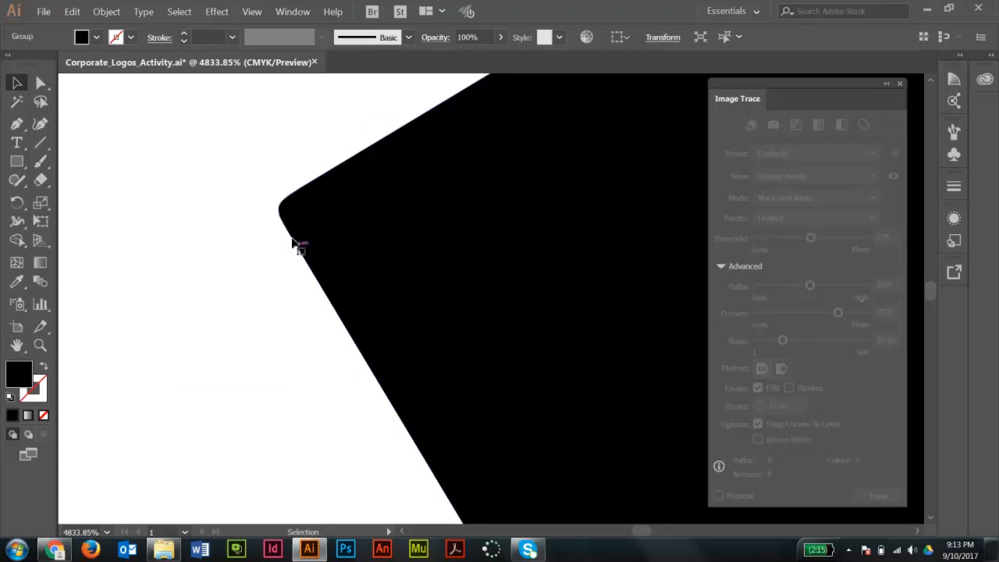
ctrl+alt+click(467, 252)
ctrl+alt+click(557, 299)
ctrl+alt+click(557, 299)
ctrl+alt+click(537, 327)
ctrl+alt+click(537, 326)
ctrl+alt+click(537, 326)
ctrl+alt+click(537, 327)
ctrl+alt+click(537, 326)
ctrl+alt+click(536, 326)
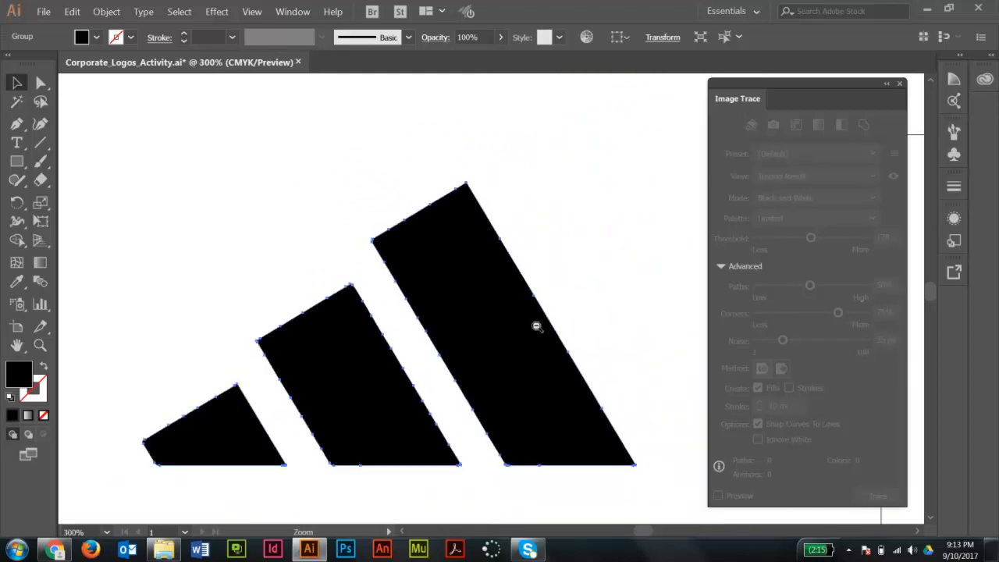
ctrl+alt+click(536, 326)
drag(567, 312, 468, 263)
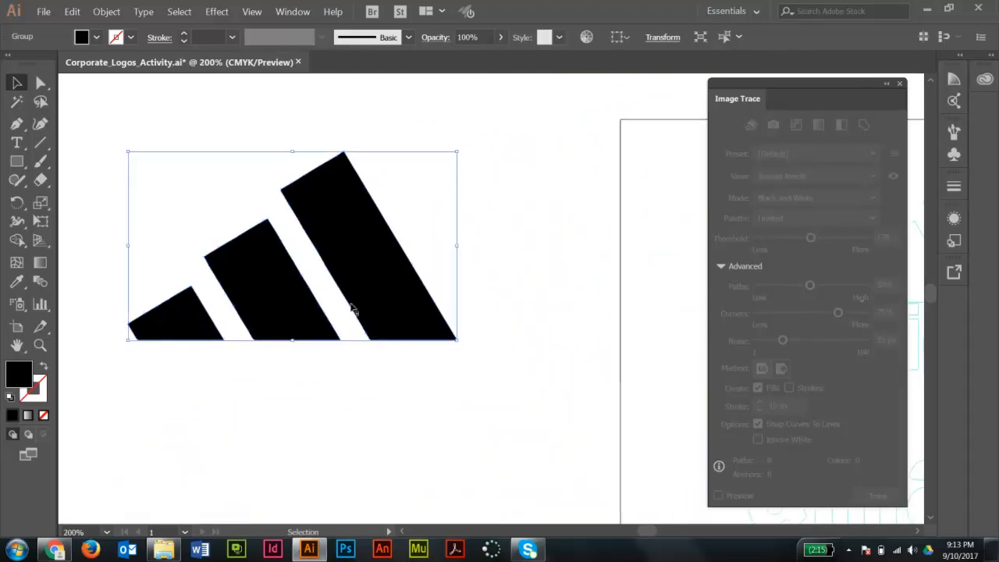
click(488, 250)
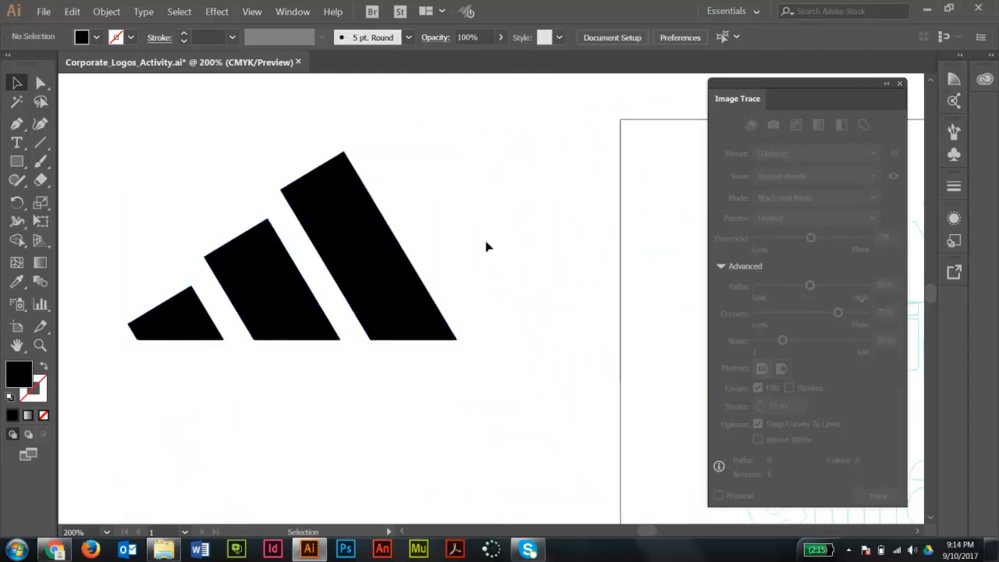
Select only the tallest traced stripe with the Direct Selection tool and deselect it
key(a)
click(396, 237)
key(alt)
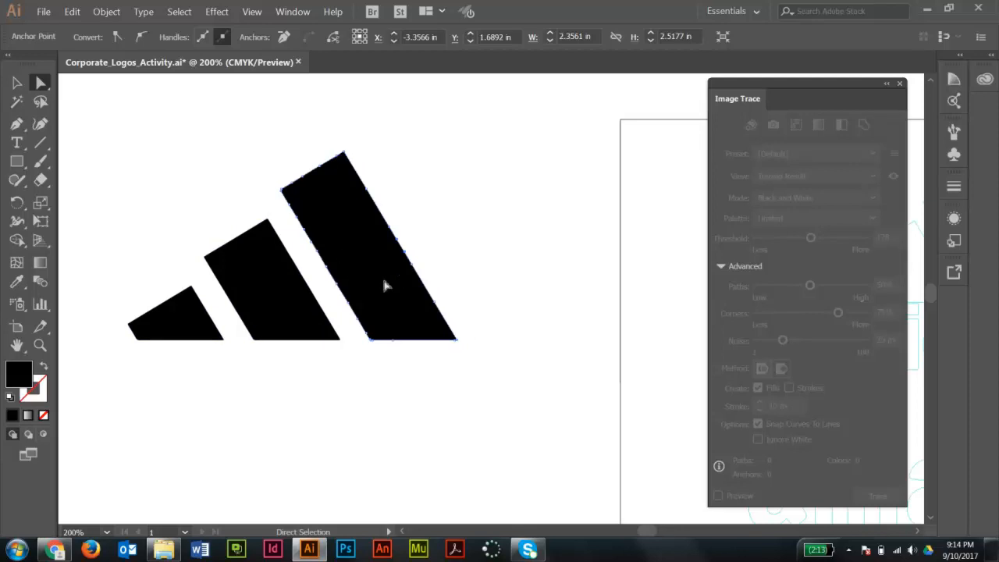
click(471, 119)
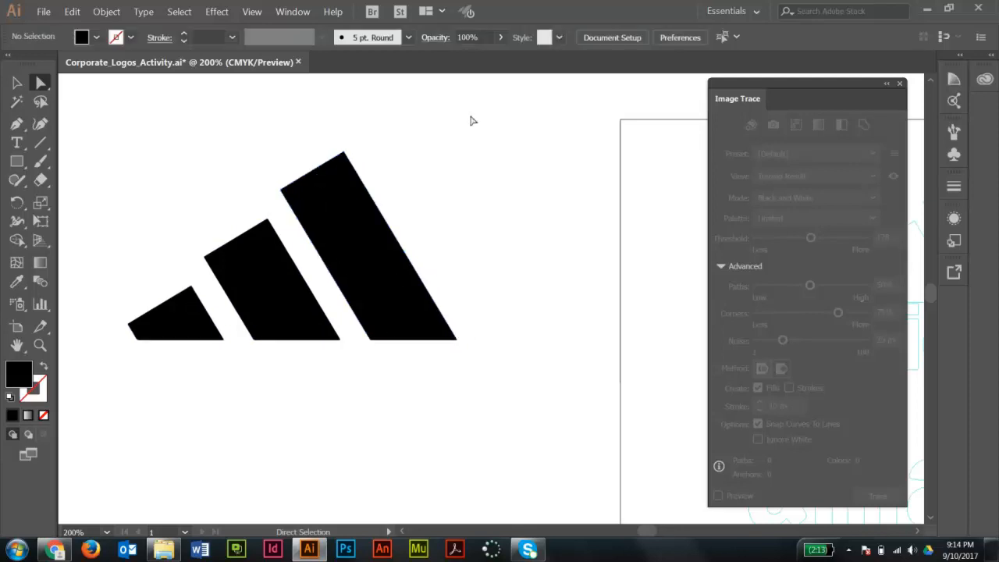
Select the whole group of three traced stripes with the Selection tool
key(v)
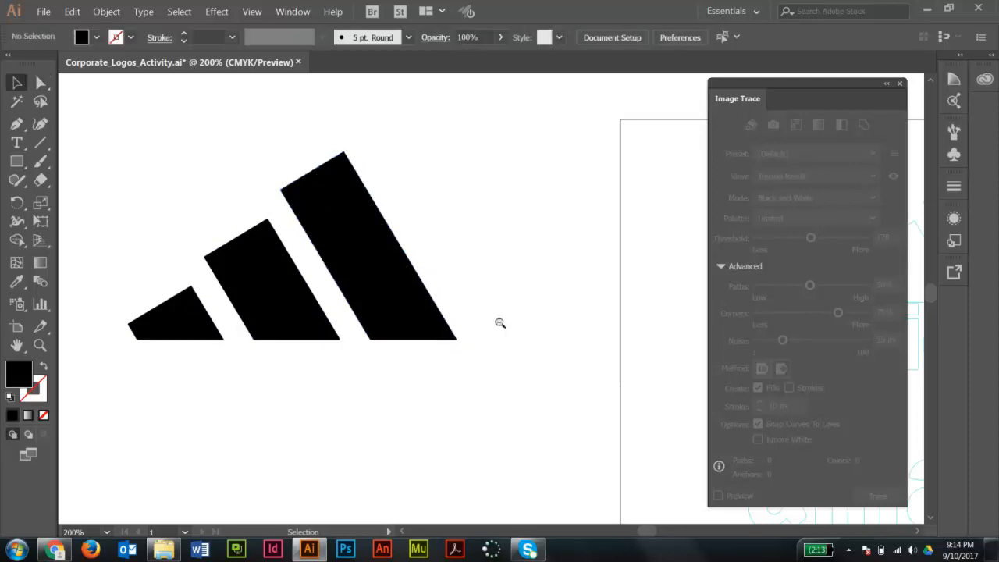
ctrl+alt+click(505, 324)
drag(551, 286, 447, 261)
ctrl+alt+click(505, 302)
drag(536, 292, 395, 239)
click(203, 201)
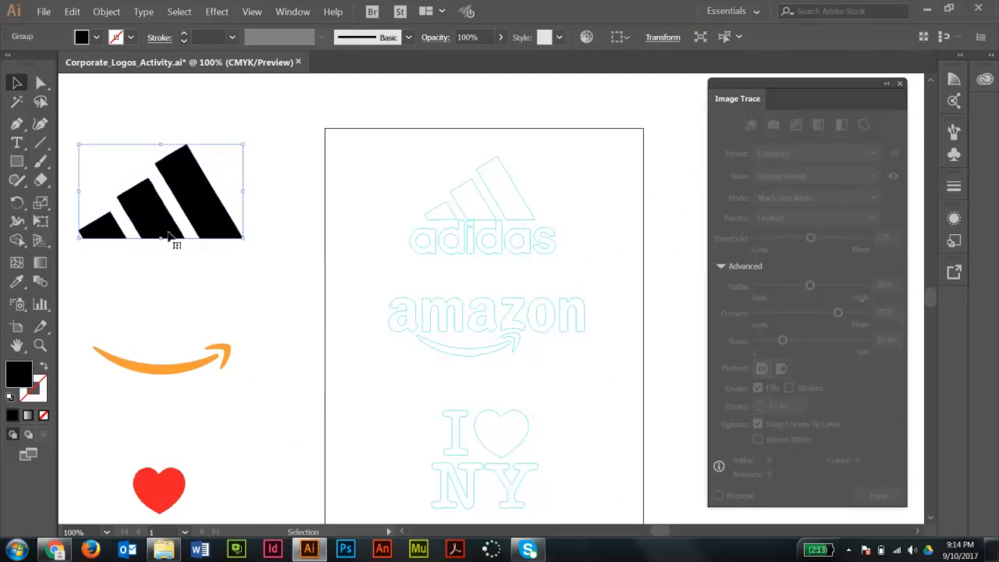
key(ctrl)
key(ctrl)
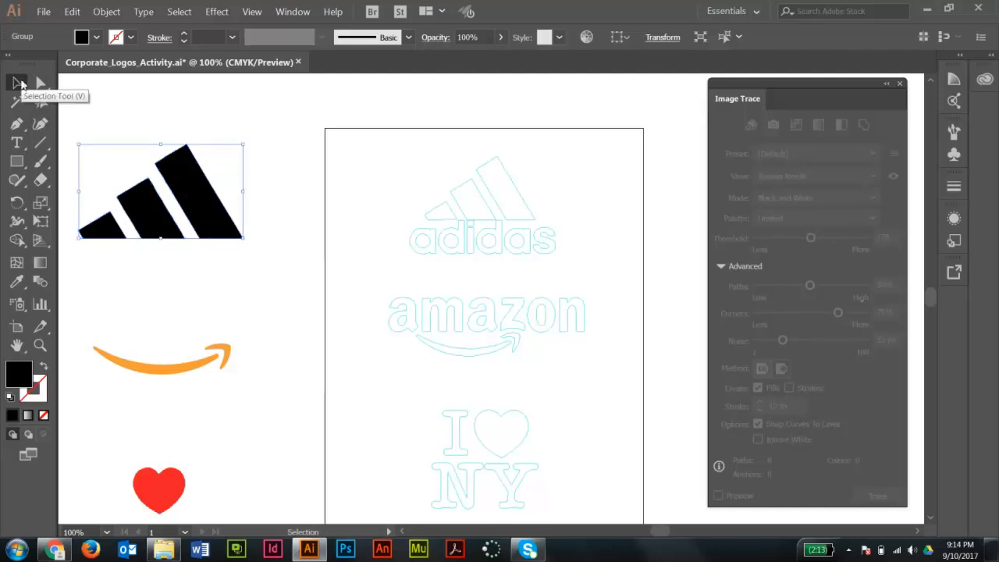
Clear the group selection and directly select only the tallest stripe's path
click(98, 90)
click(42, 84)
click(172, 175)
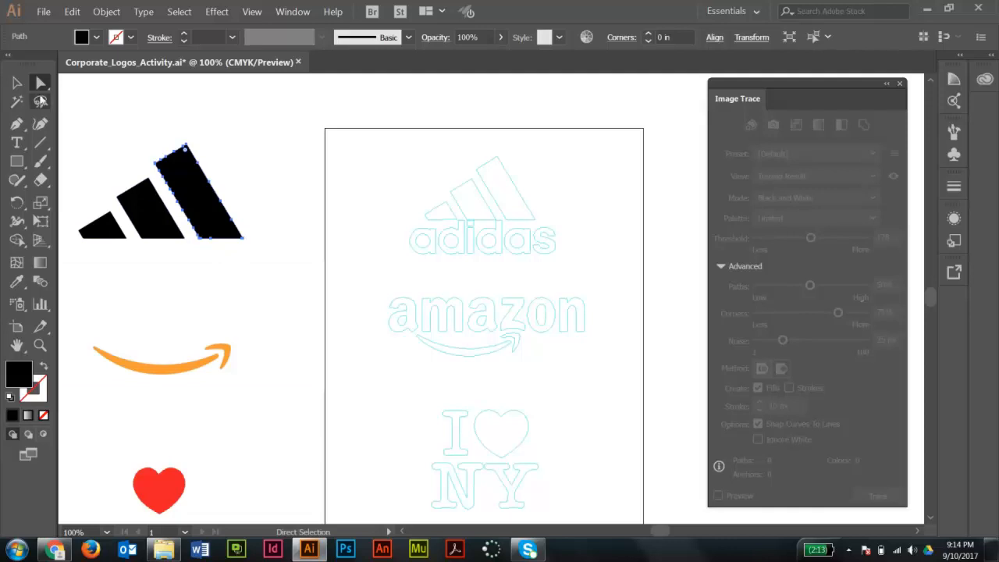
Move the whole traced stripe group onto the Adidas guide on the artboard and deselect it
key(v)
click(196, 182)
drag(196, 185, 515, 207)
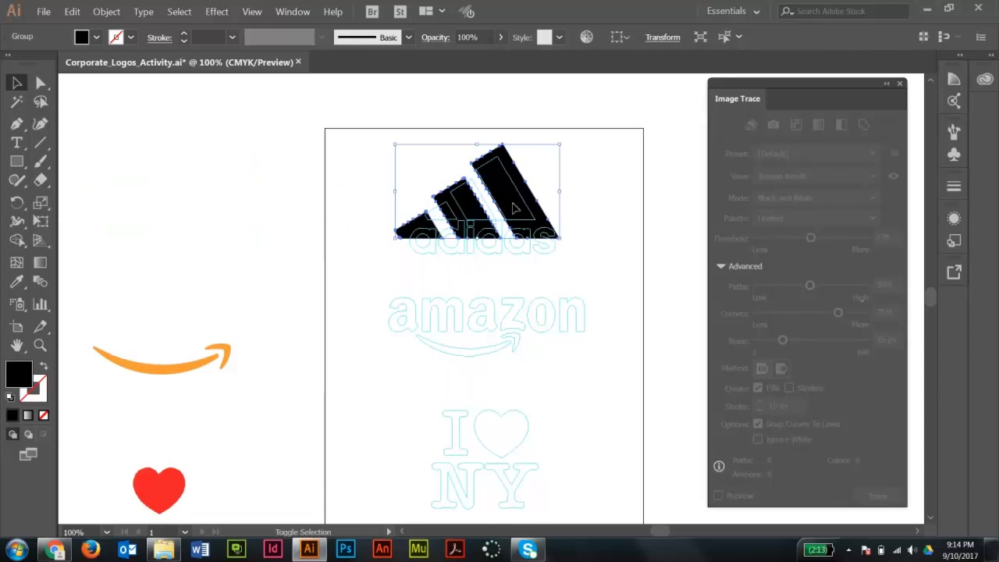
click(271, 166)
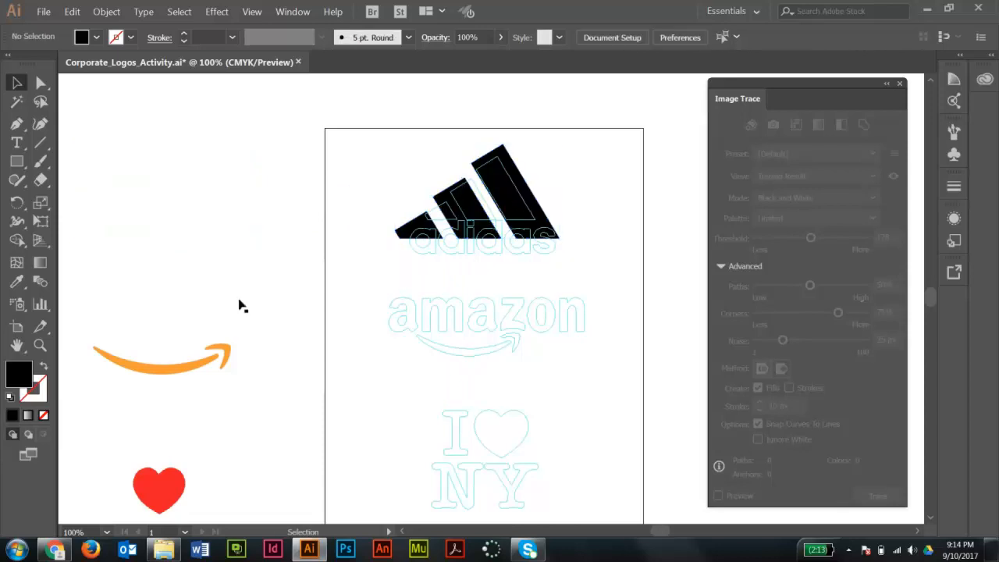
drag(216, 477, 233, 335)
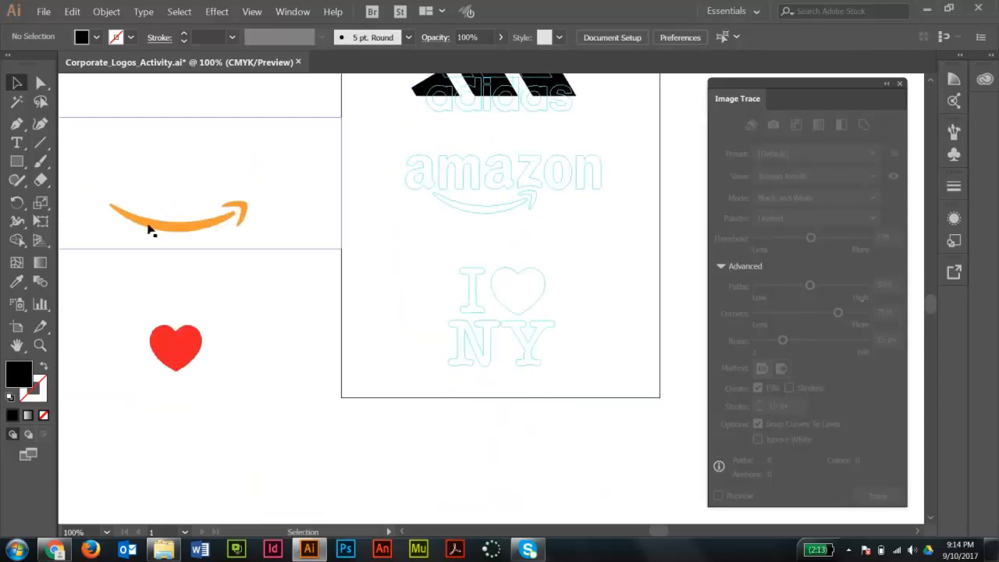
Run an Image Trace on the Amazon smile image in Black and White mode with white ignored
click(230, 220)
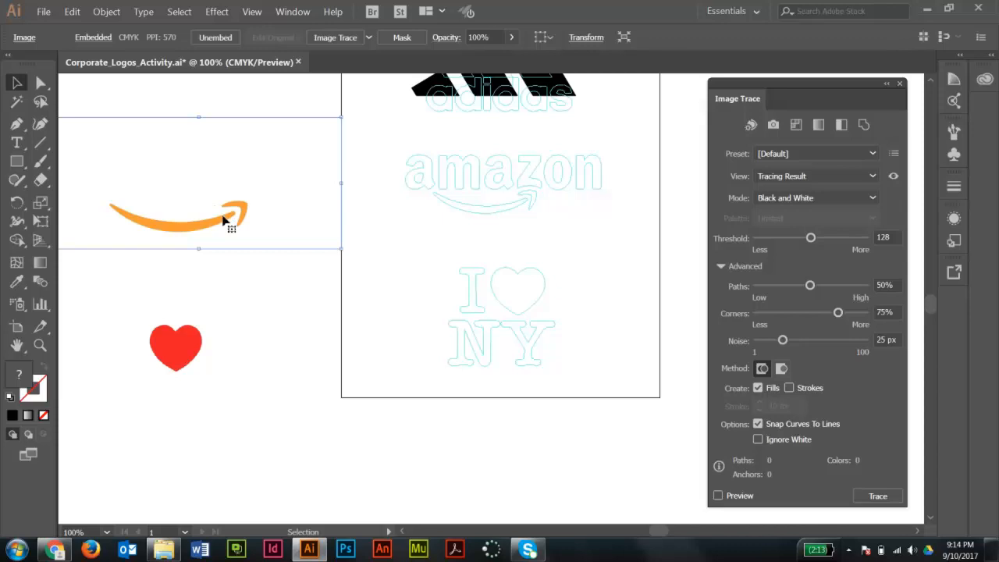
click(718, 496)
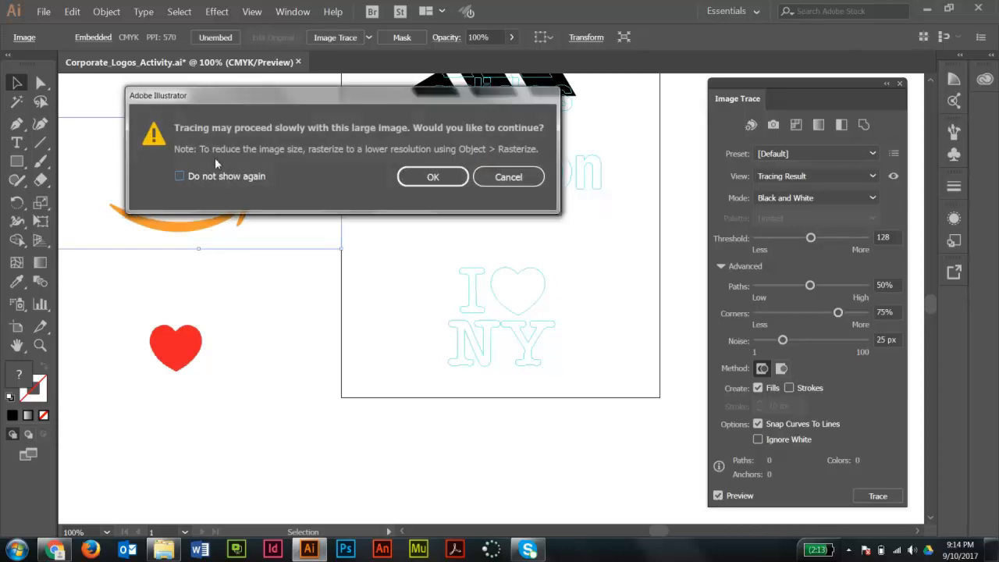
click(451, 178)
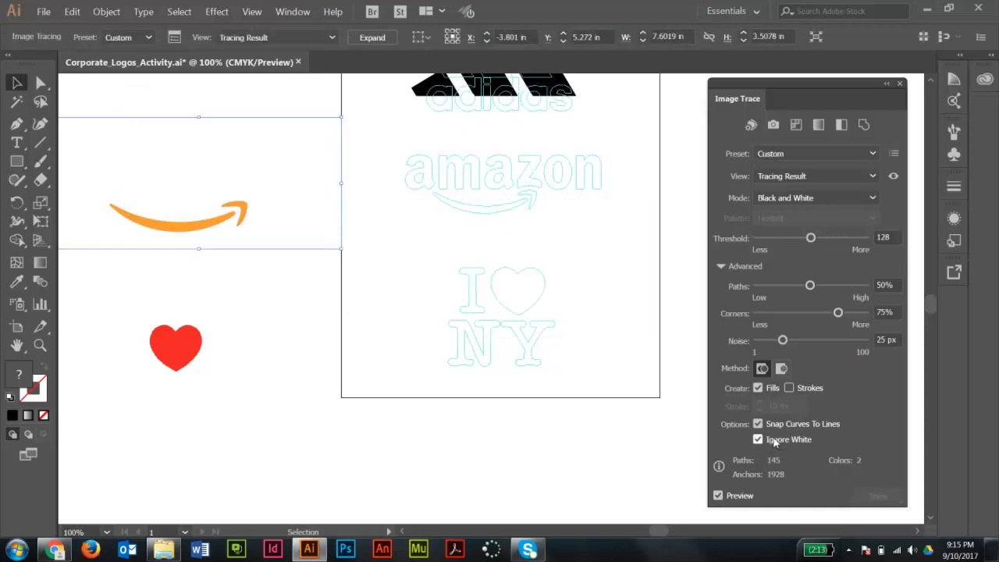
click(810, 198)
click(803, 248)
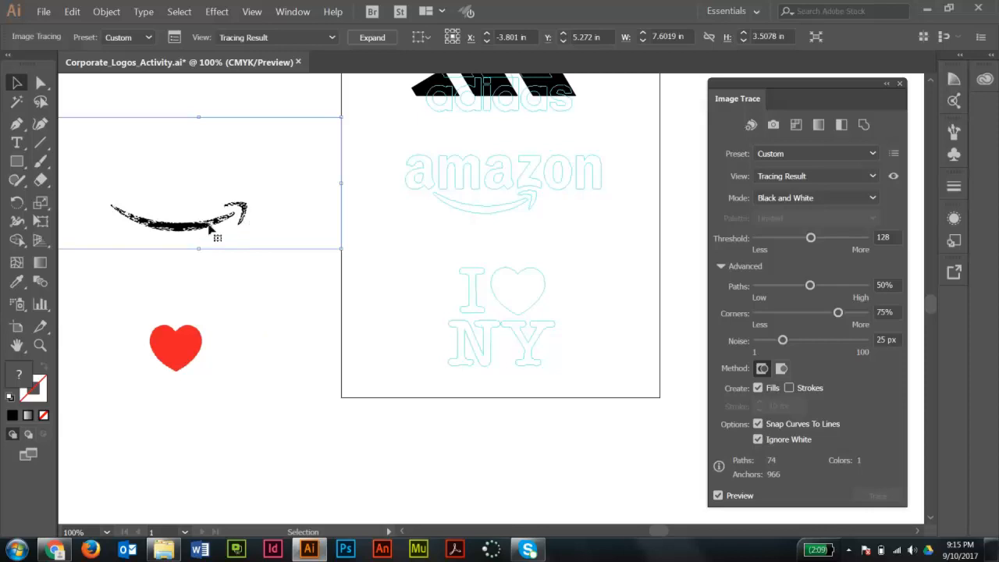
Raise the smile trace's threshold to 220 and expand it into editable vector shapes
click(258, 225)
drag(575, 286, 424, 257)
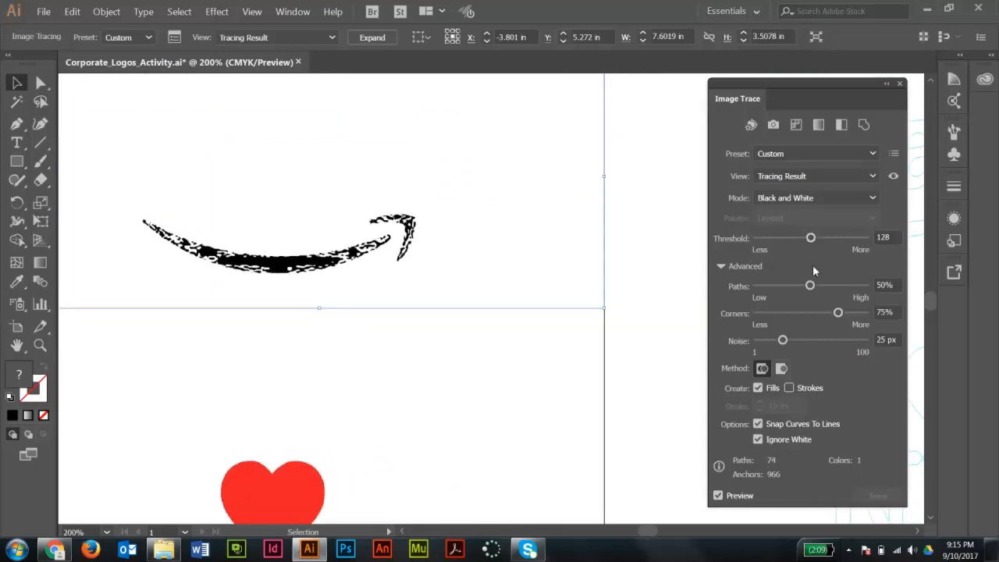
drag(811, 241, 851, 243)
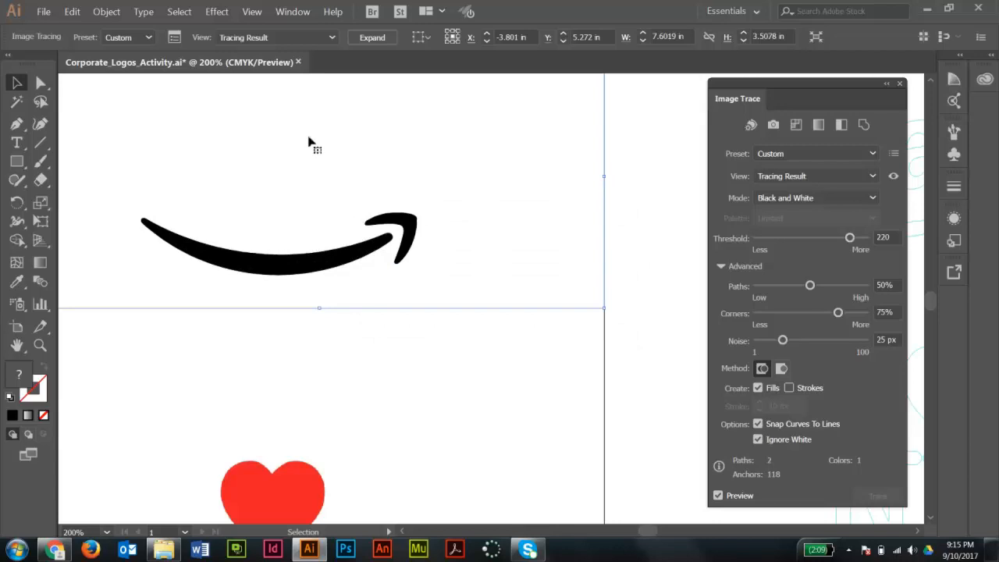
click(372, 38)
click(493, 267)
Move the expanded smile onto the artboard just under the Amazon lettering guide
ctrl+alt+click(476, 264)
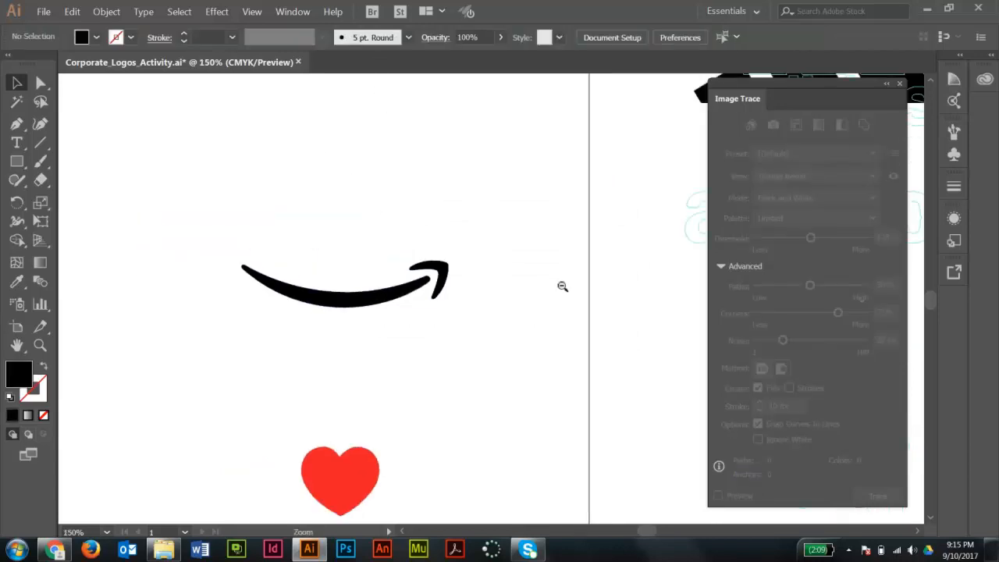
ctrl+alt+click(559, 285)
drag(589, 290, 363, 227)
mouse_move(216, 247)
mouse_down()
mouse_move(487, 261)
mouse_move(530, 248)
mouse_up()
Trace the red heart image in Black and White with white ignored and a raised threshold, and expand it into vectors
click(163, 381)
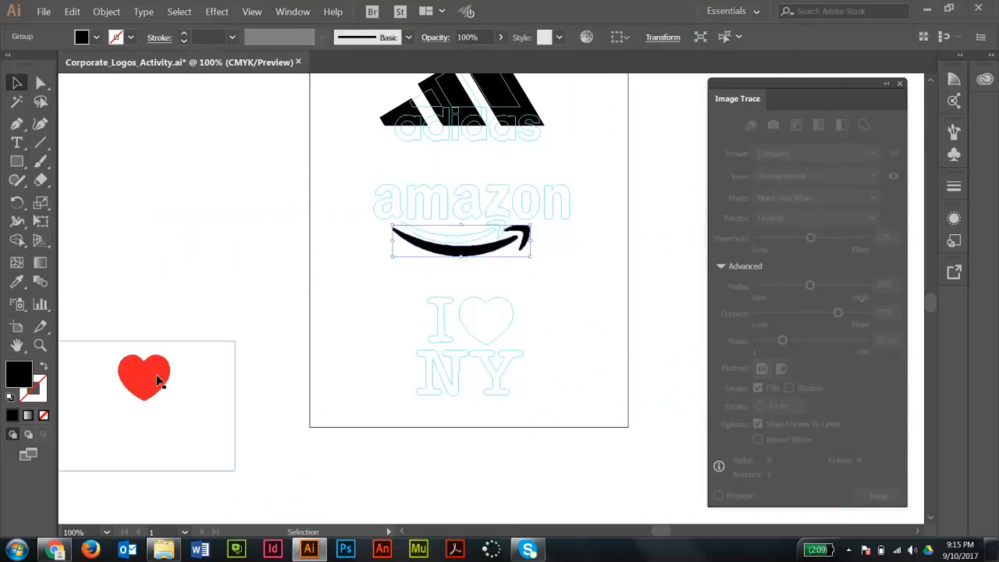
drag(163, 377, 248, 328)
drag(145, 263, 367, 444)
drag(427, 317, 358, 309)
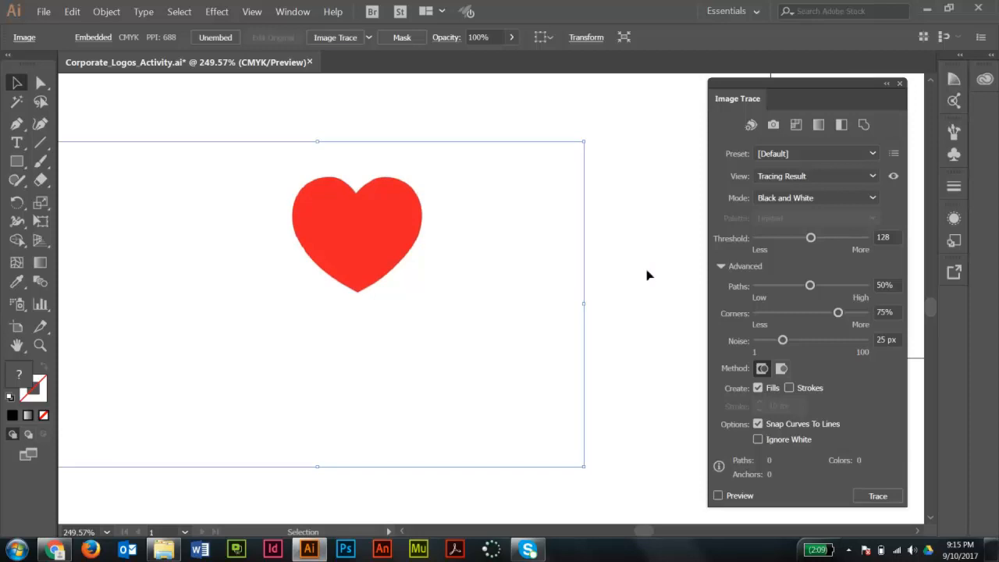
key(space)
drag(615, 198, 534, 196)
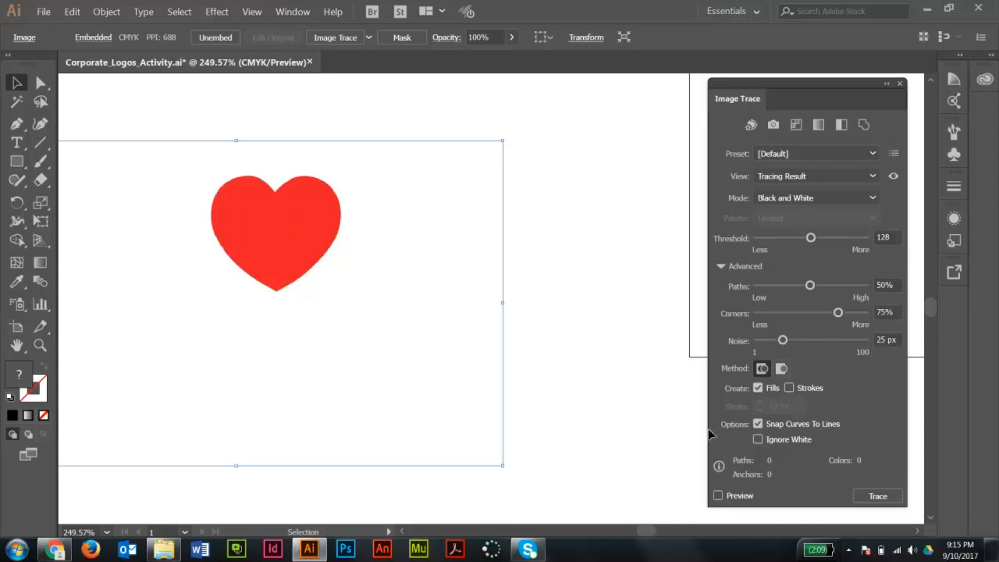
click(718, 497)
click(758, 439)
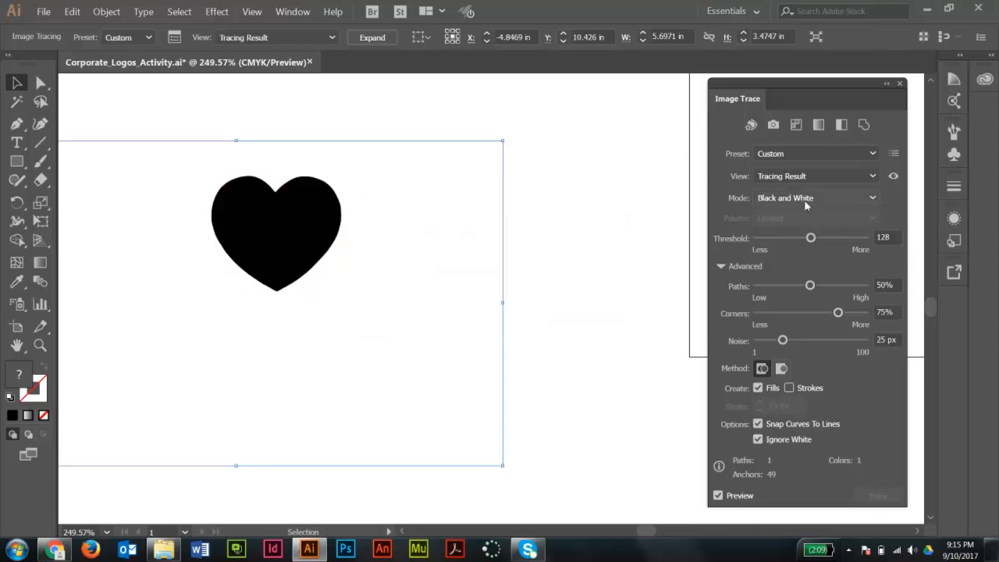
drag(812, 239, 838, 239)
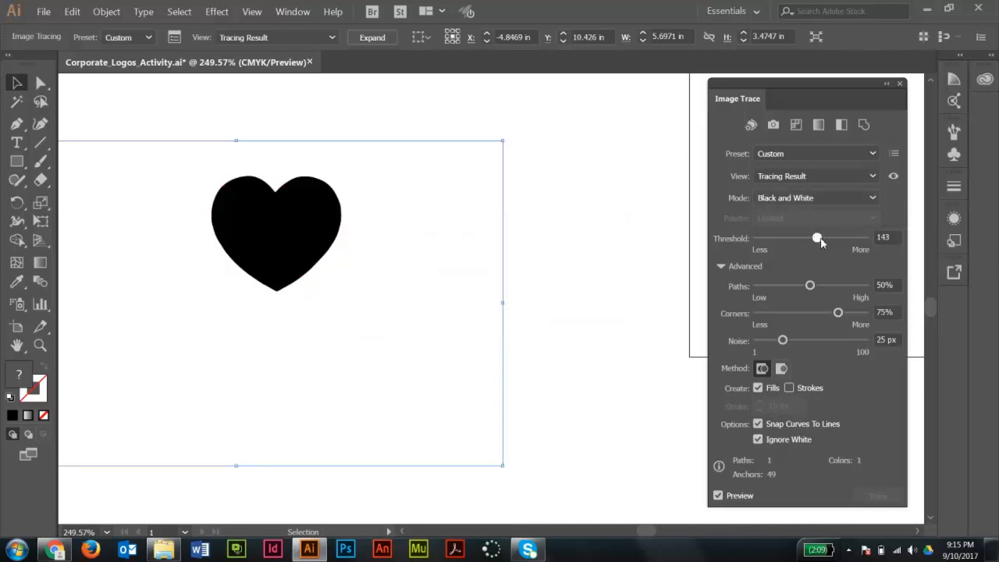
click(371, 38)
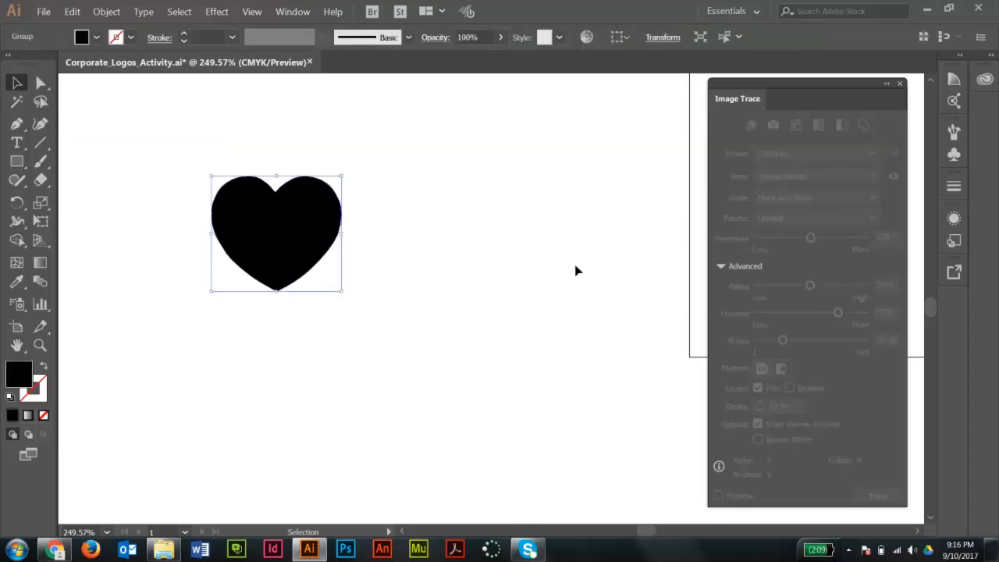
Move the expanded heart onto the heart outline of the I Love NY guide
ctrl+alt+click(606, 284)
ctrl+alt+click(605, 285)
drag(535, 280, 368, 294)
mouse_move(70, 281)
mouse_down()
mouse_move(592, 197)
mouse_move(546, 226)
mouse_up()
mouse_move(390, 174)
mouse_down()
mouse_move(551, 297)
mouse_move(527, 299)
mouse_up()
ctrl+click(553, 350)
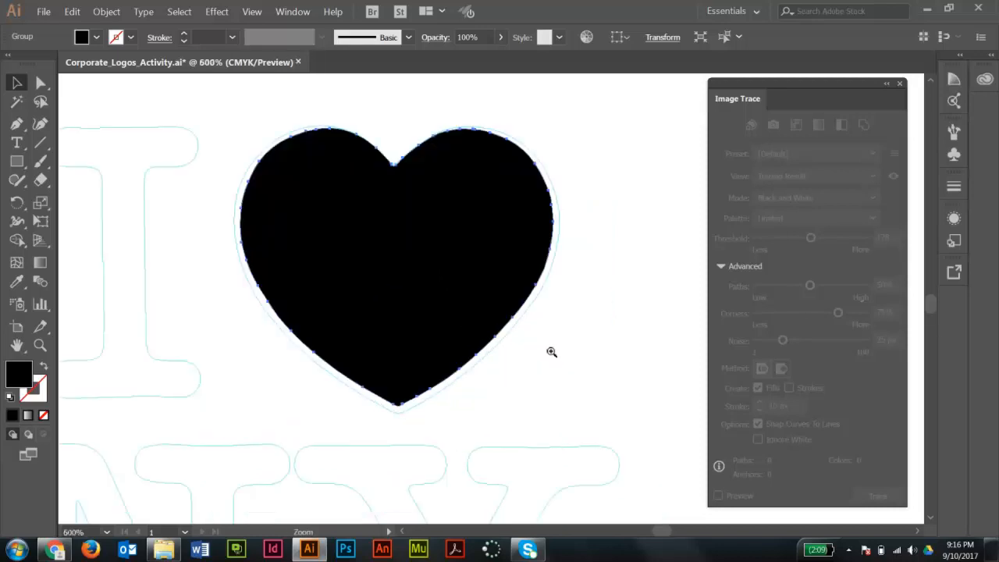
ctrl+click(550, 350)
drag(461, 243, 571, 330)
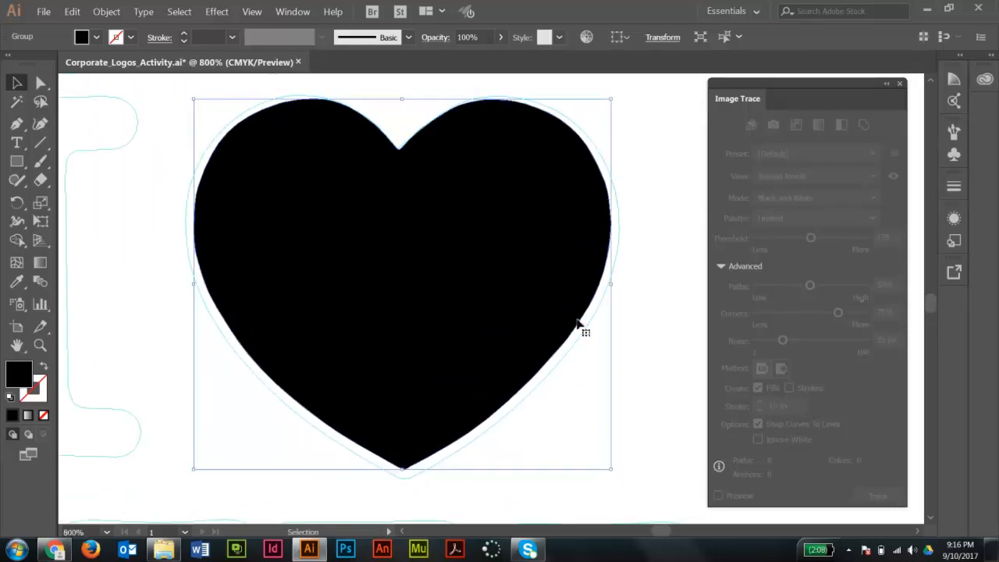
Enlarge the heart proportionally from two opposite corners to fit its guide outline and test its horizontal position with small nudges
key(ctrl+space)
ctrl+alt+click(512, 293)
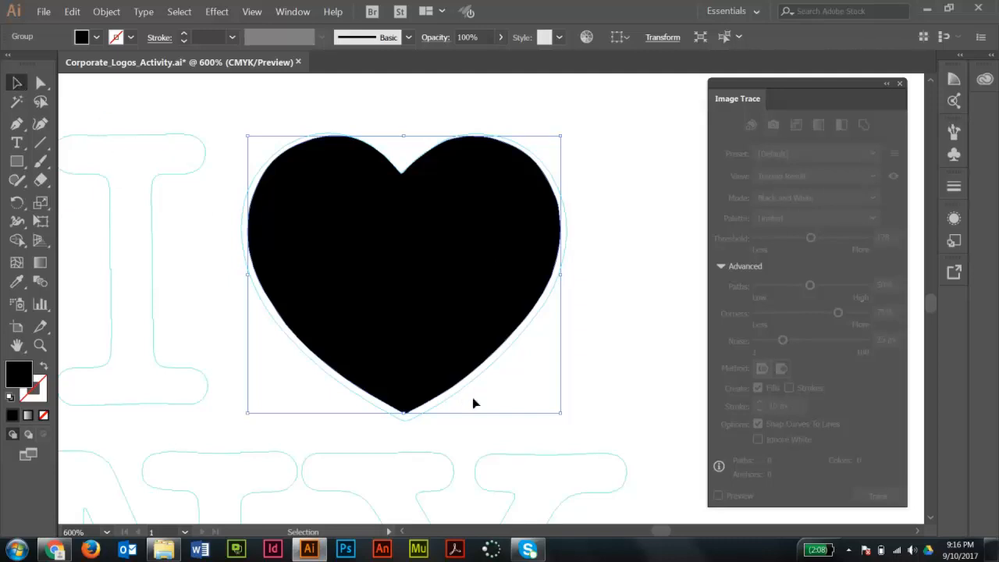
drag(562, 415, 569, 422)
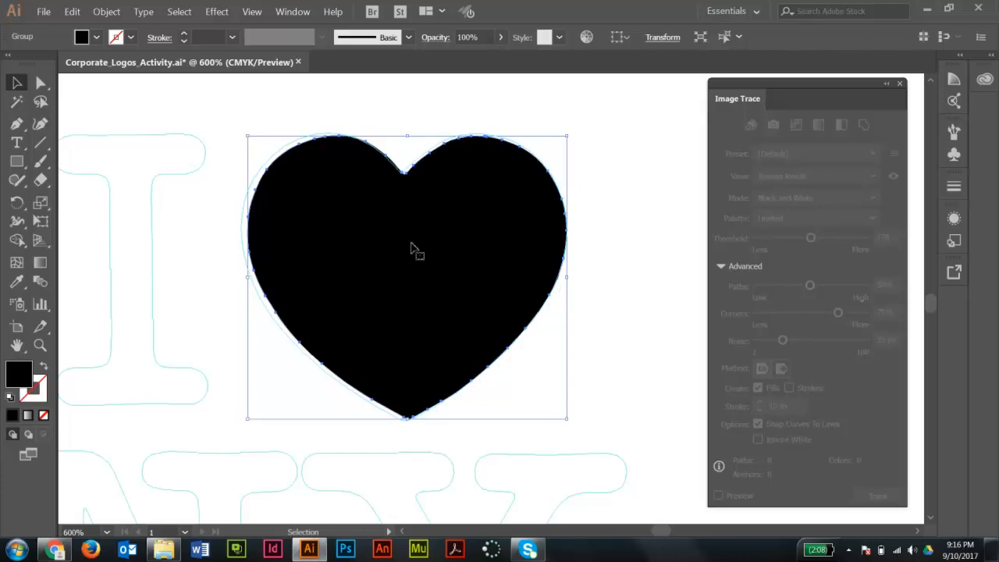
drag(248, 138, 241, 130)
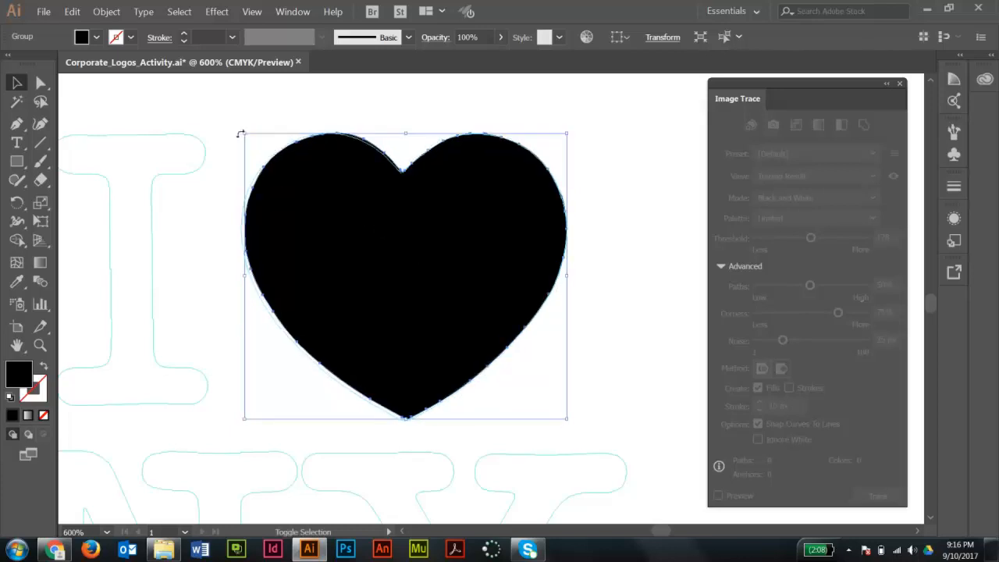
key(ctrl+space)
click(475, 308)
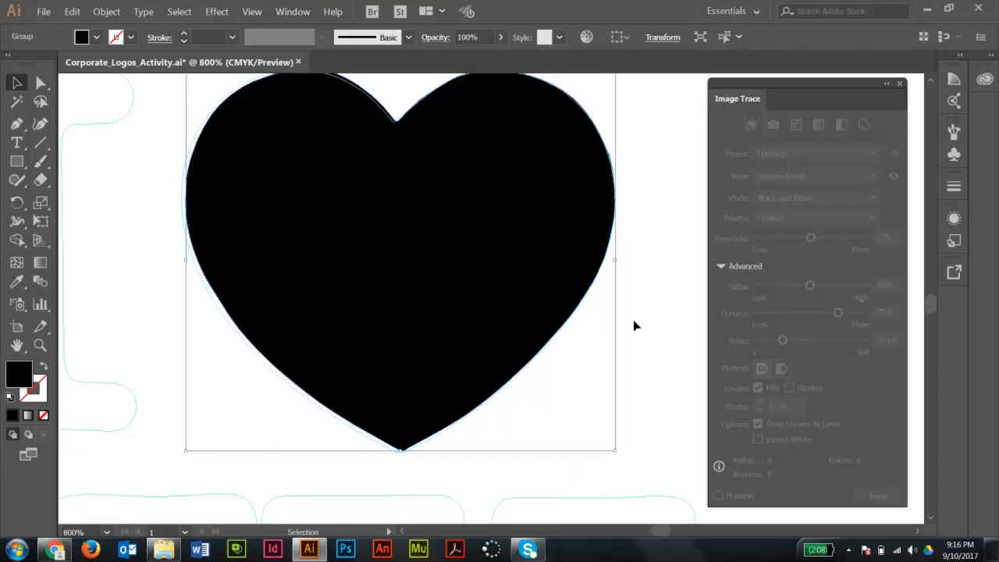
key(Left)
key(Right)
Check closely how the heart's upper notch and overall shape match the guide, and deselect the heart
key(ctrl+space)
drag(352, 85, 477, 218)
key(ctrl+alt+space)
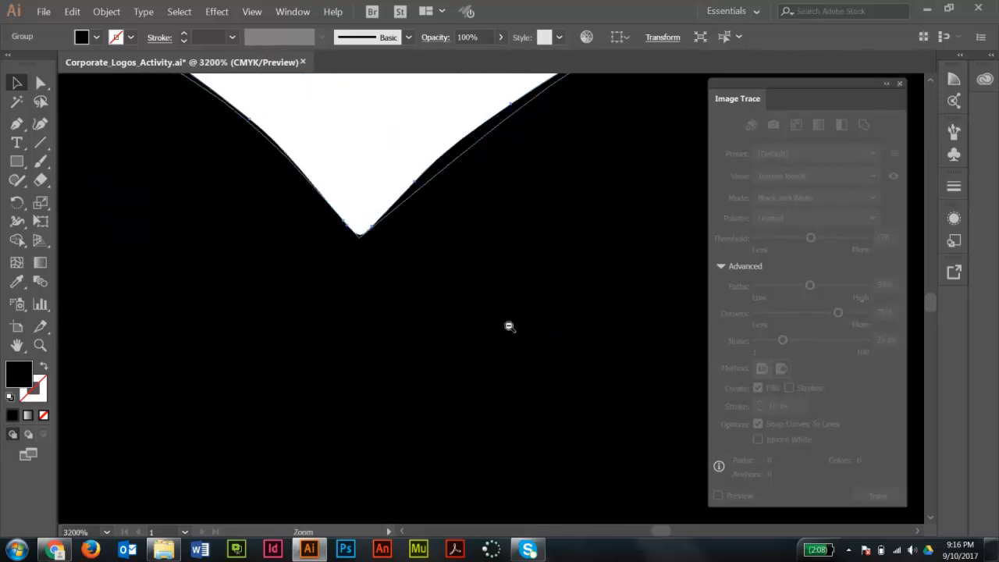
ctrl+alt+click(510, 327)
ctrl+alt+click(540, 350)
ctrl+alt+click(540, 351)
ctrl+alt+click(540, 350)
ctrl+alt+click(539, 350)
ctrl+alt+click(540, 351)
drag(511, 346, 587, 299)
ctrl+alt+click(490, 328)
click(615, 265)
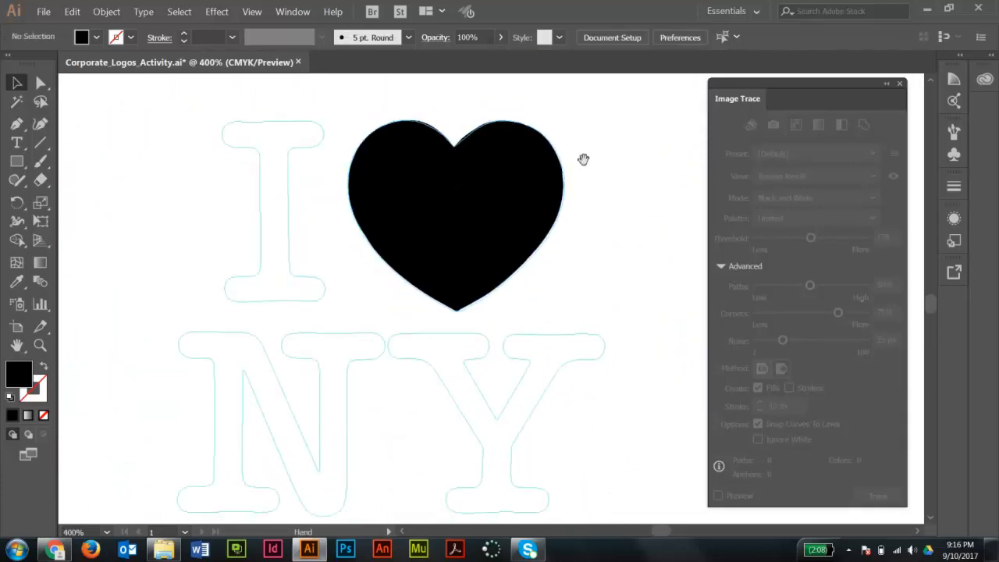
Move the traced smile up so its curve overlaps the smile outline of the Amazon guide
scroll(578, 289, up, 5)
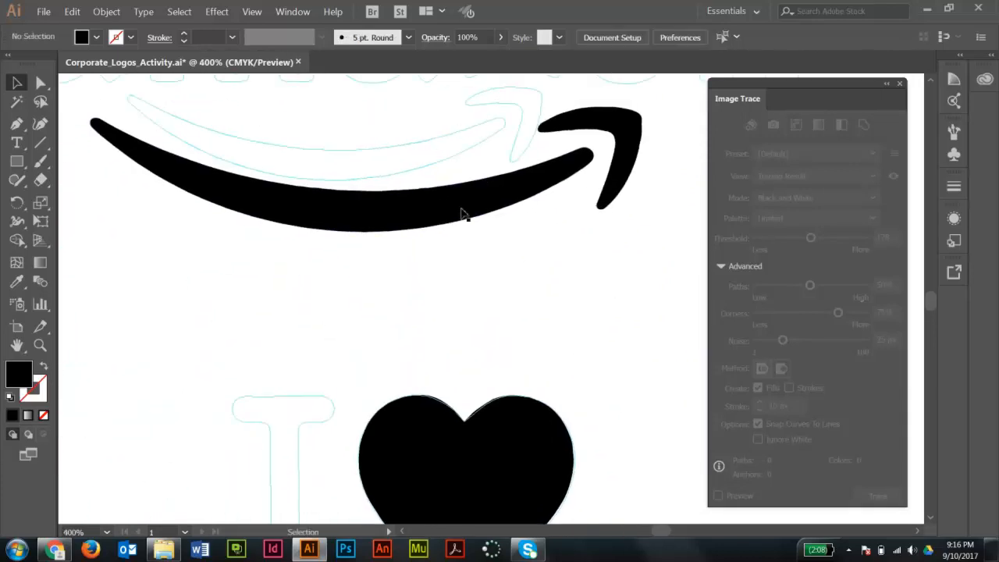
drag(406, 141, 409, 224)
drag(433, 183, 444, 150)
mouse_move(446, 245)
mouse_down()
mouse_move(447, 275)
mouse_move(445, 176)
mouse_move(444, 302)
mouse_move(443, 249)
mouse_up()
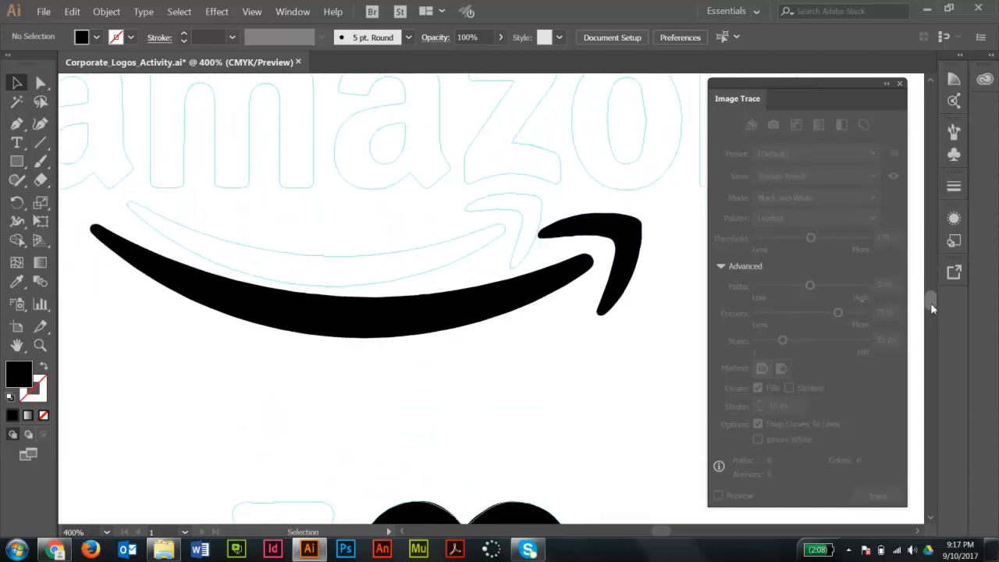
mouse_move(388, 255)
mouse_down()
mouse_move(377, 263)
mouse_move(383, 230)
mouse_move(393, 243)
mouse_up()
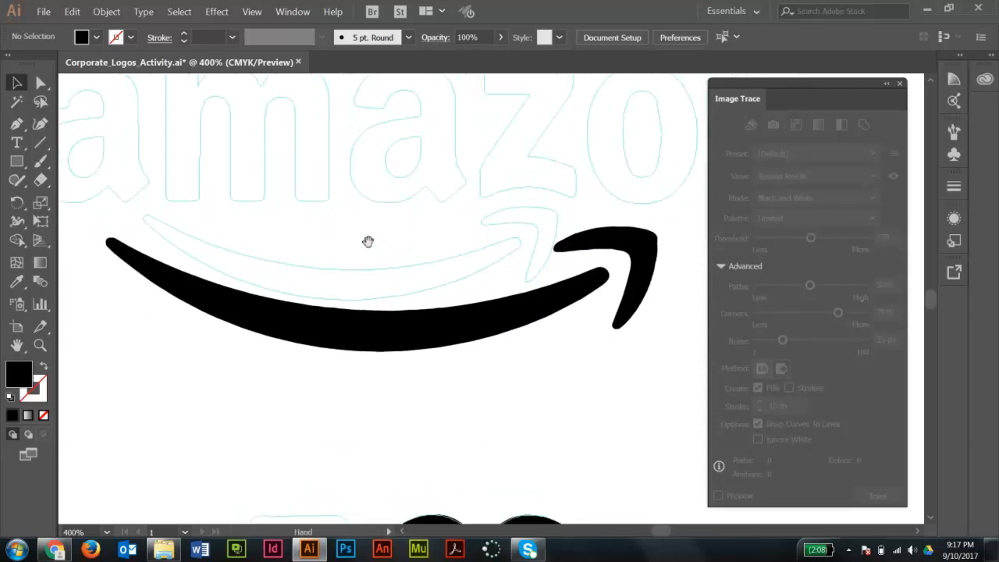
drag(379, 335, 359, 295)
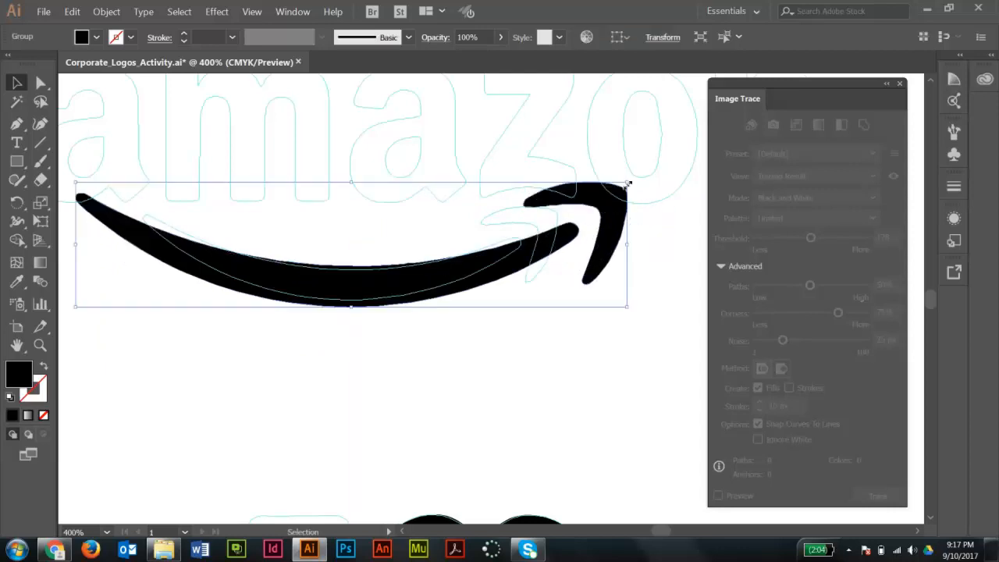
Scale the smile down proportionally and reposition it to match the guide's smile and arrowhead outlines
drag(629, 182, 582, 204)
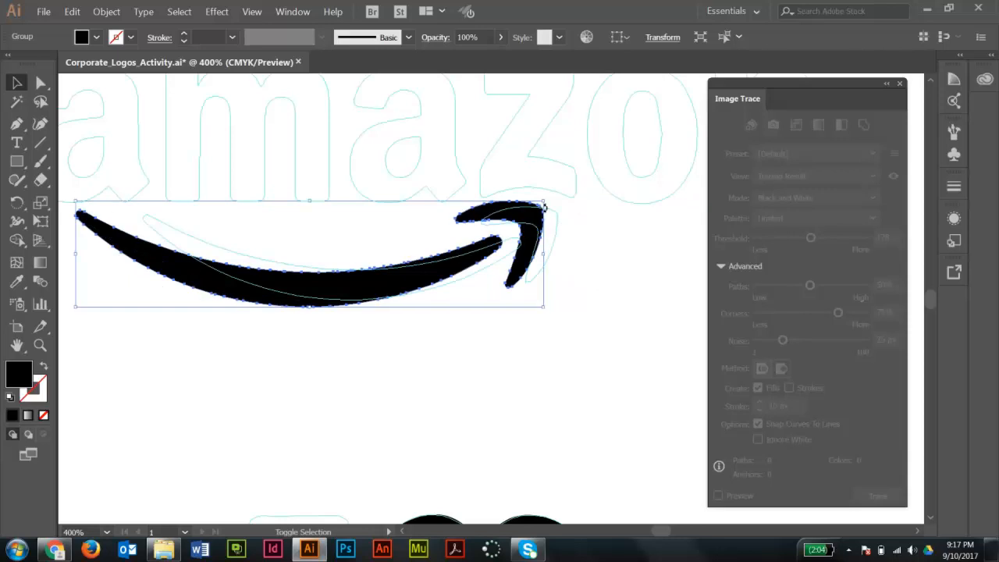
drag(405, 284, 418, 289)
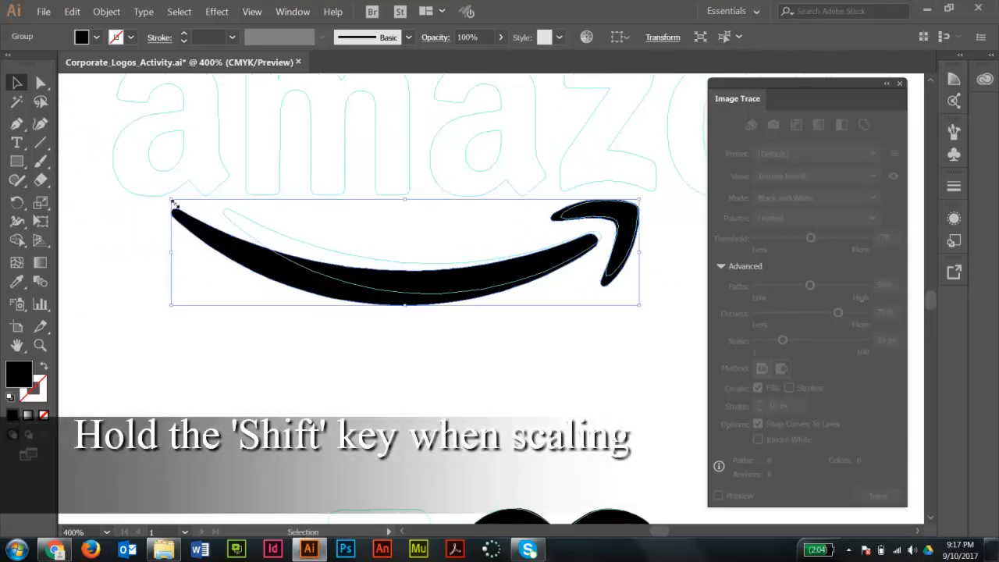
drag(174, 203, 228, 211)
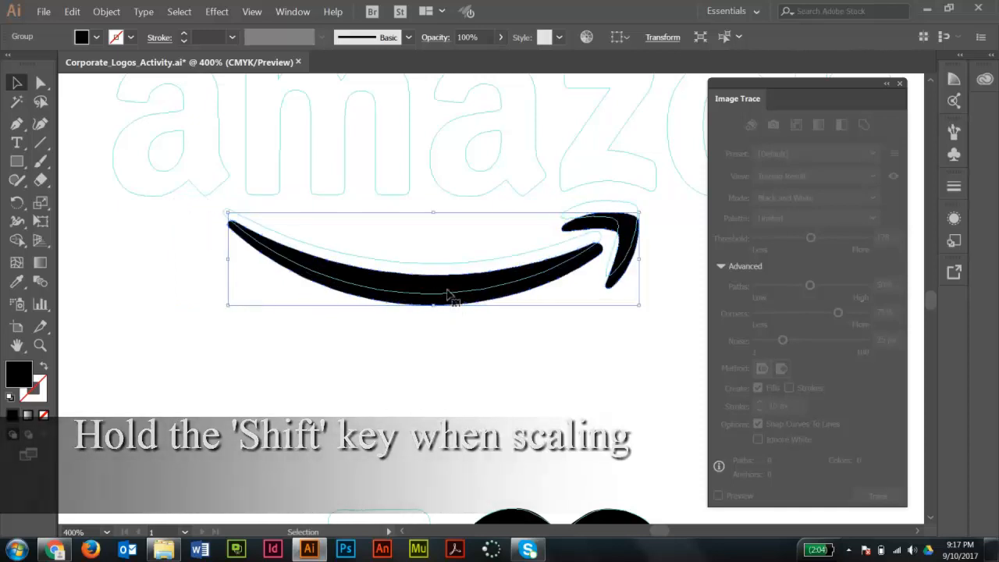
drag(447, 285, 445, 274)
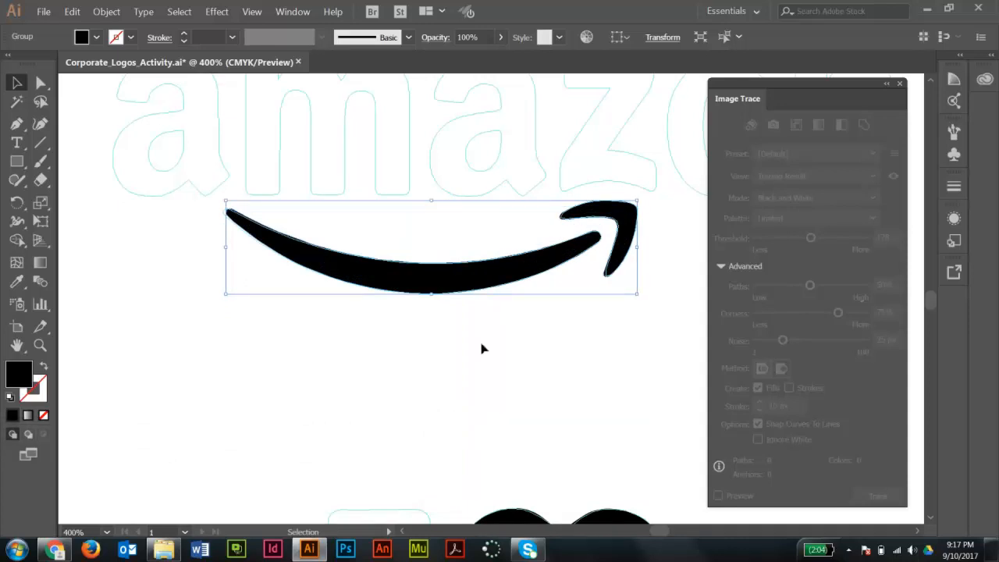
Try non-proportional scaling on a duplicate of the smile placed below the original, and delete the duplicate
drag(484, 370, 482, 297)
drag(473, 227, 472, 373)
drag(431, 275, 430, 333)
drag(633, 353, 459, 352)
drag(343, 336, 341, 239)
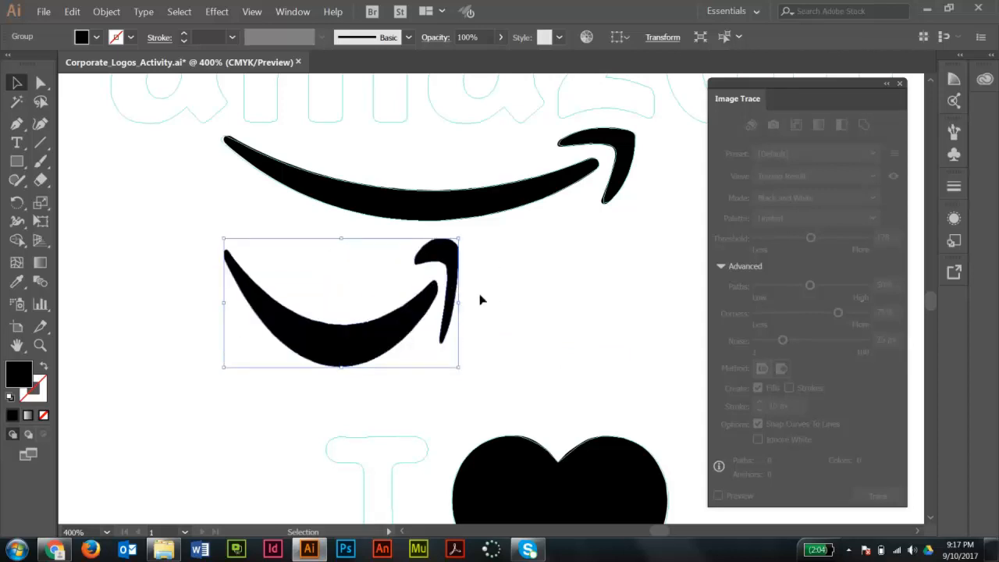
key(Delete)
Move the Adidas stripe group so its lower-right corner meets the matching corner of the stripe guide
scroll(479, 274, up, 5)
scroll(458, 289, up, 10)
drag(484, 325, 419, 228)
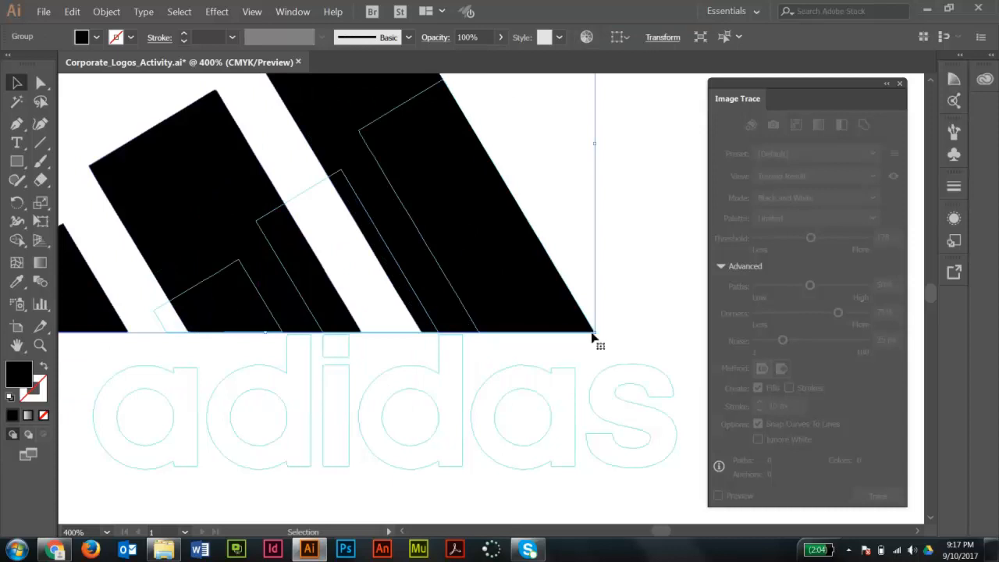
Scale the three Adidas stripes down proportionally from the upper-left corner to fit the stripe guide
drag(403, 235, 520, 322)
key(ctrl+minus)
drag(163, 119, 267, 213)
click(362, 193)
drag(573, 388, 451, 237)
Examine how the stripes, smile and heart line up with the guides of the three logos
ctrl+alt+click(497, 342)
ctrl+alt+click(497, 341)
scroll(484, 297, down, 5)
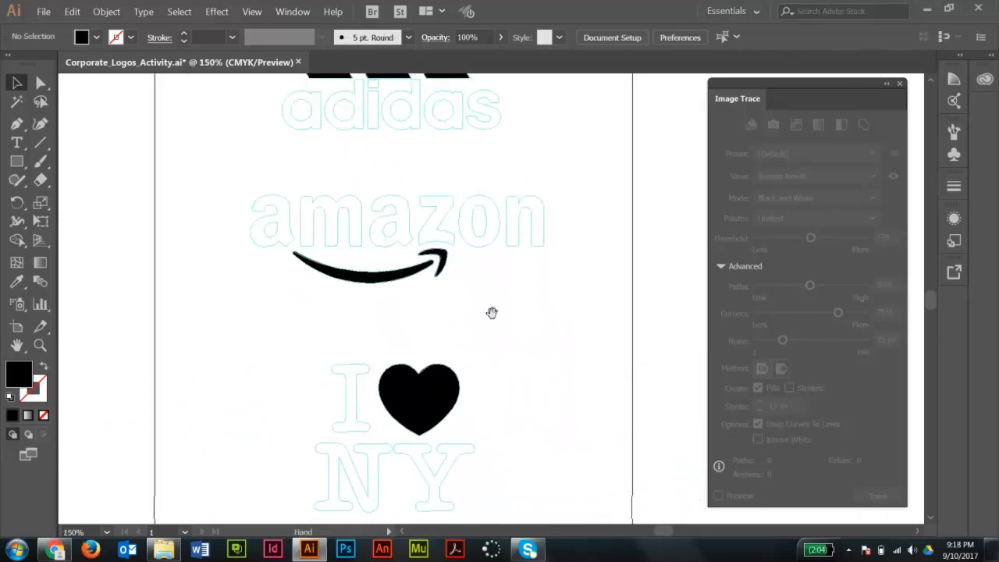
scroll(484, 211, up, 3)
key(ctrl+space)
drag(244, 96, 575, 312)
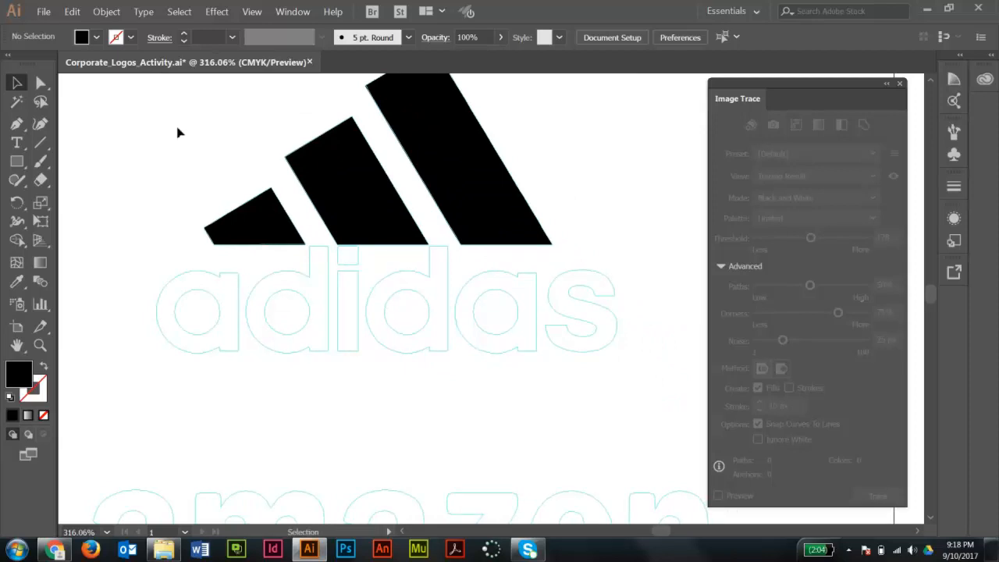
drag(364, 457, 374, 260)
drag(417, 384, 382, 214)
scroll(448, 422, down, 5)
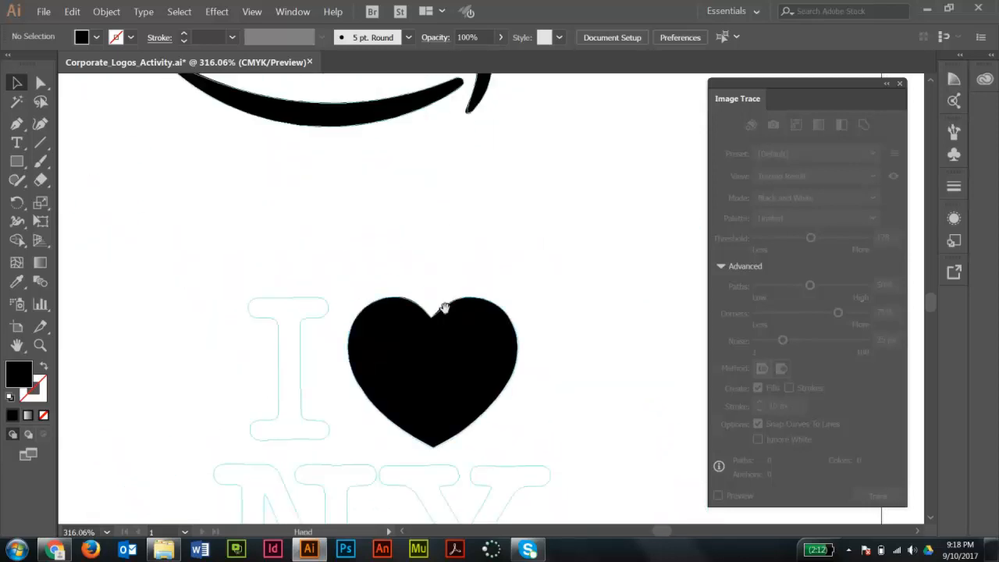
scroll(403, 232, up, 8)
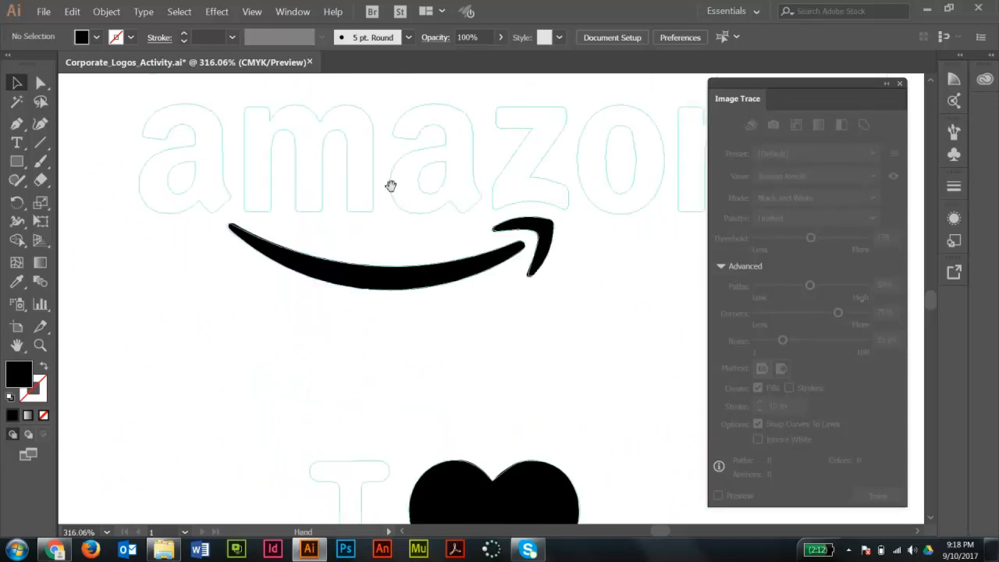
Add the point text "adidas" below the three Adidas stripes
drag(358, 361, 335, 412)
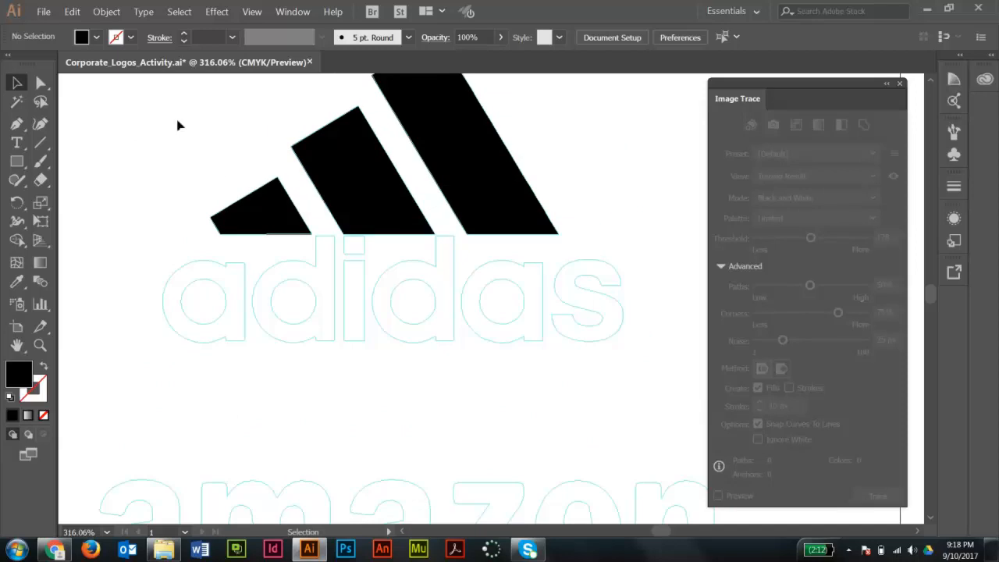
click(16, 143)
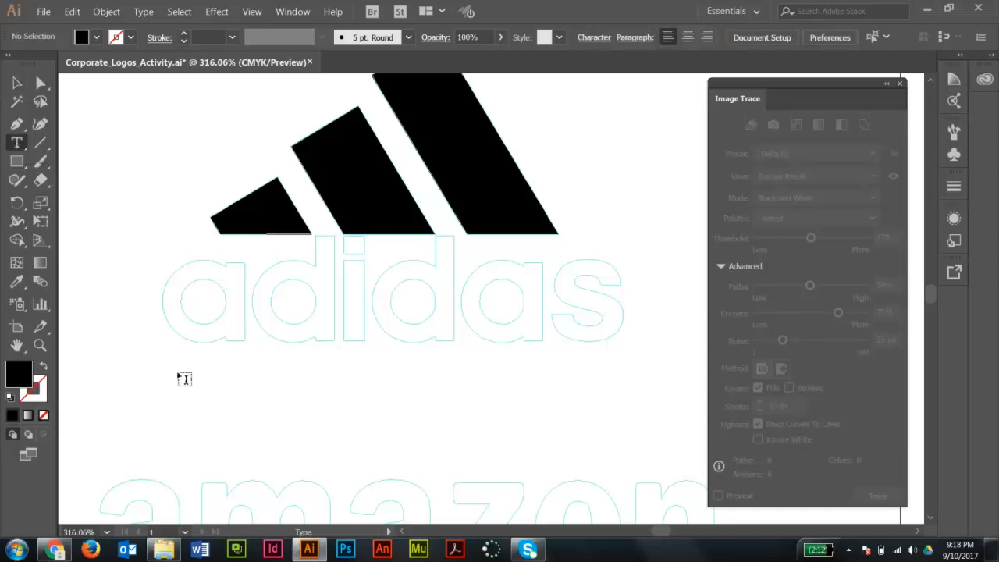
click(178, 373)
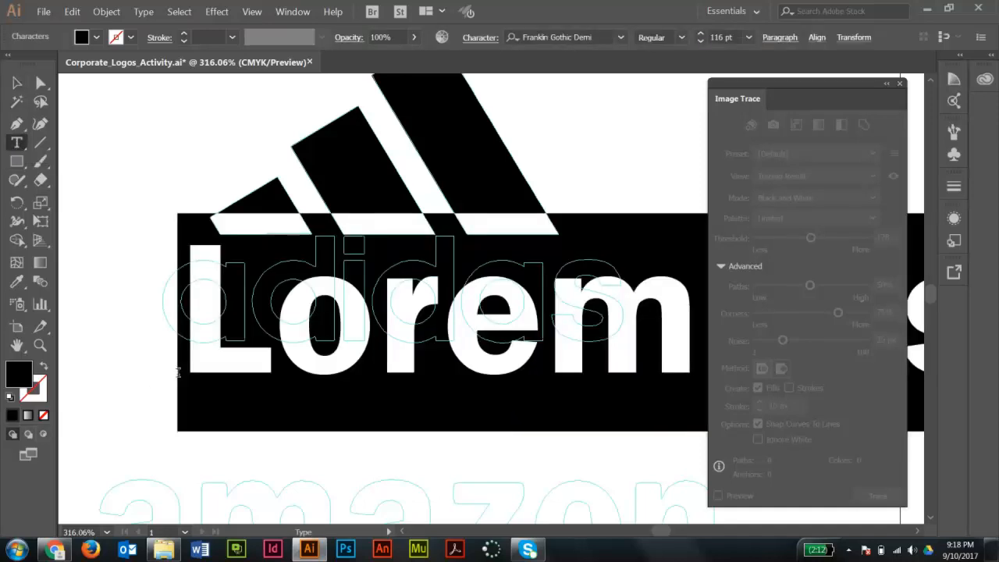
text(adidas)
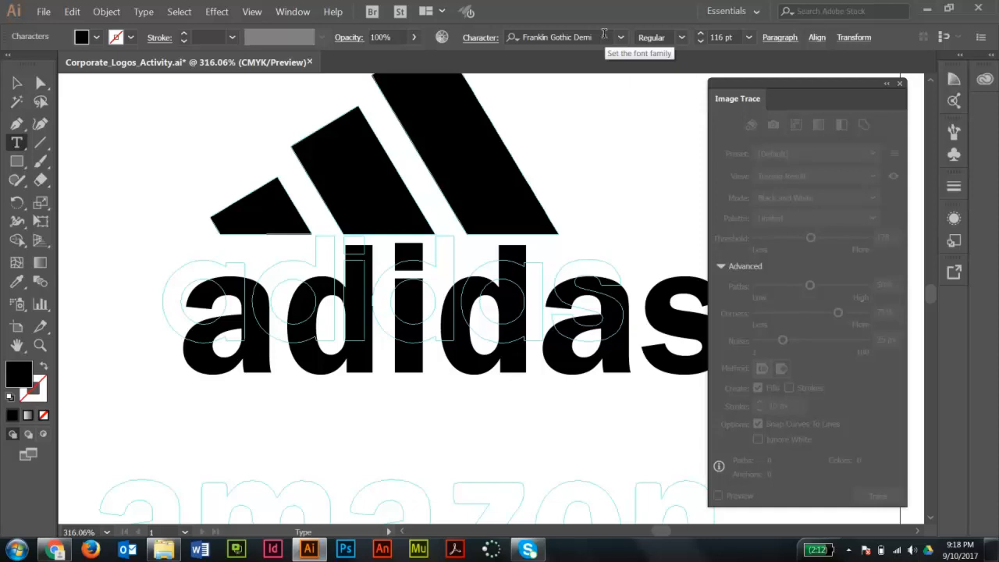
Try to set the font to Century Gothic Bold while only the text cursor is in the adidas text
click(604, 36)
drag(592, 36, 505, 17)
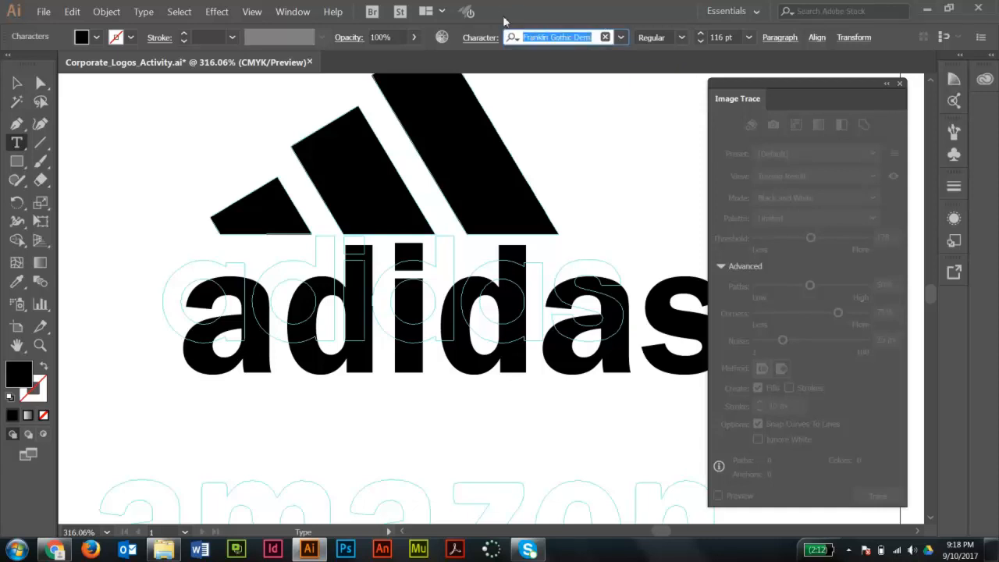
text(centur)
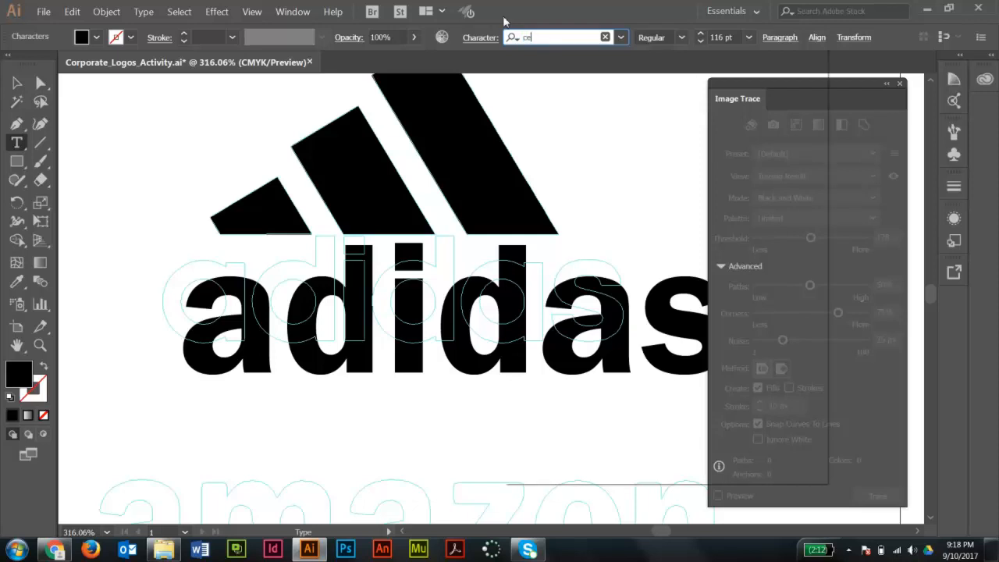
key(Down)
key(Down)
key(Down)
key(Return)
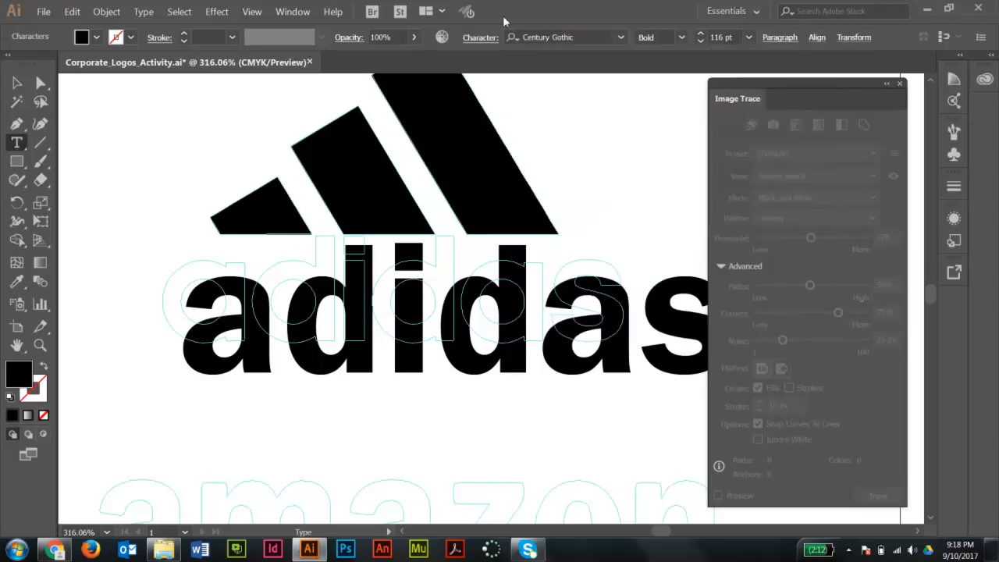
scroll(560, 78, down, 5)
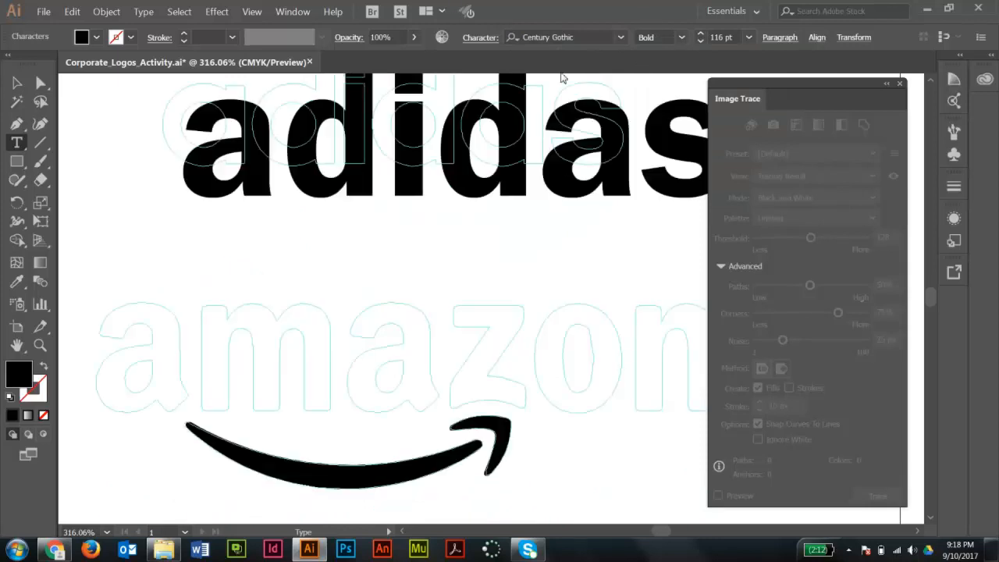
Select the whole adidas text object and set its font to Century Gothic in Bold style
click(41, 83)
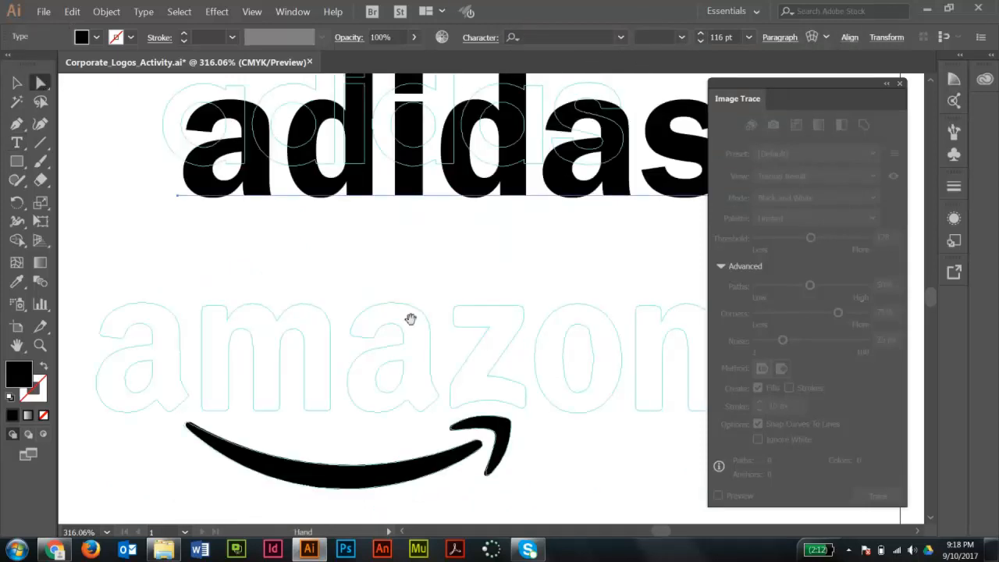
drag(478, 278, 440, 446)
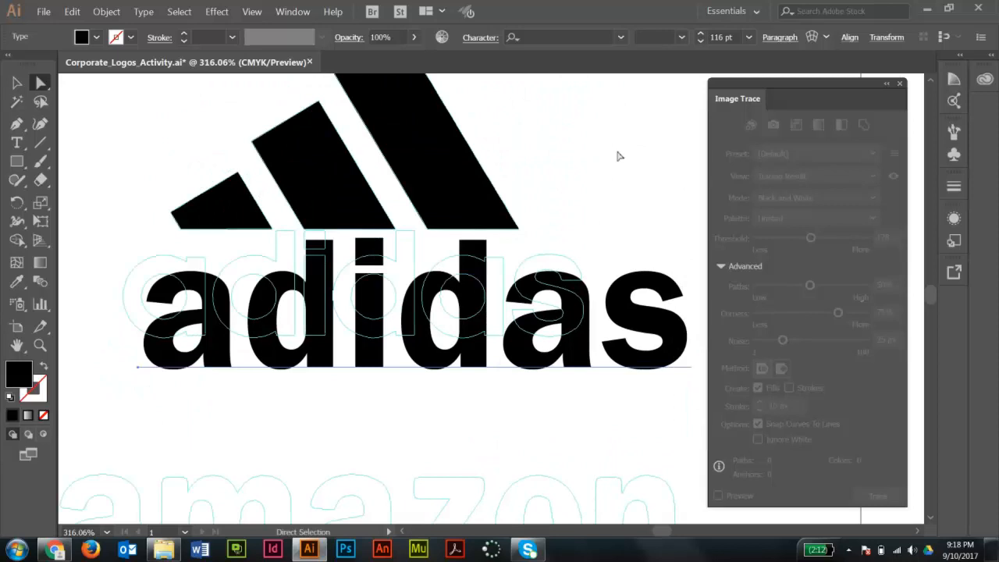
click(583, 38)
text(d)
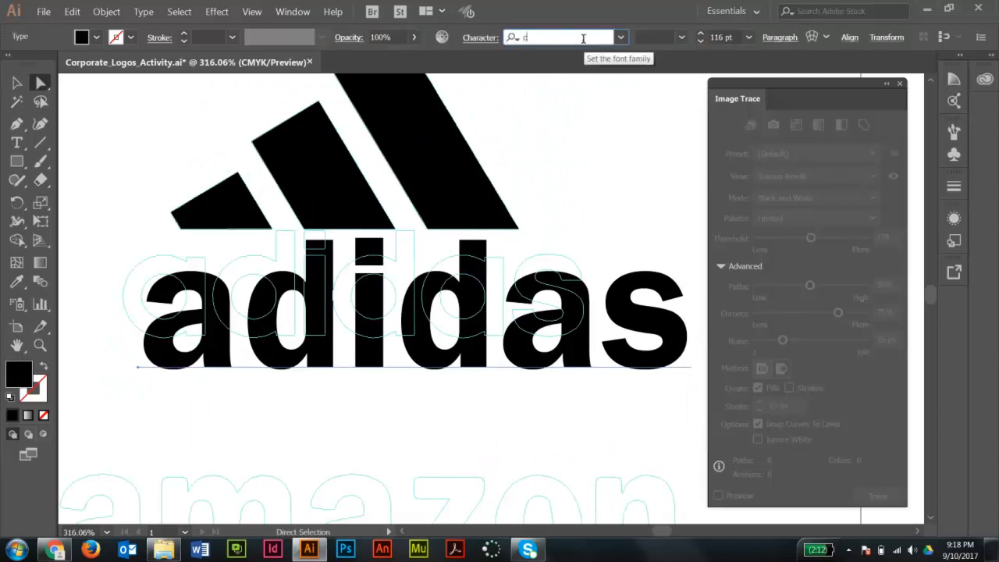
text(ent)
key(Down)
key(Down)
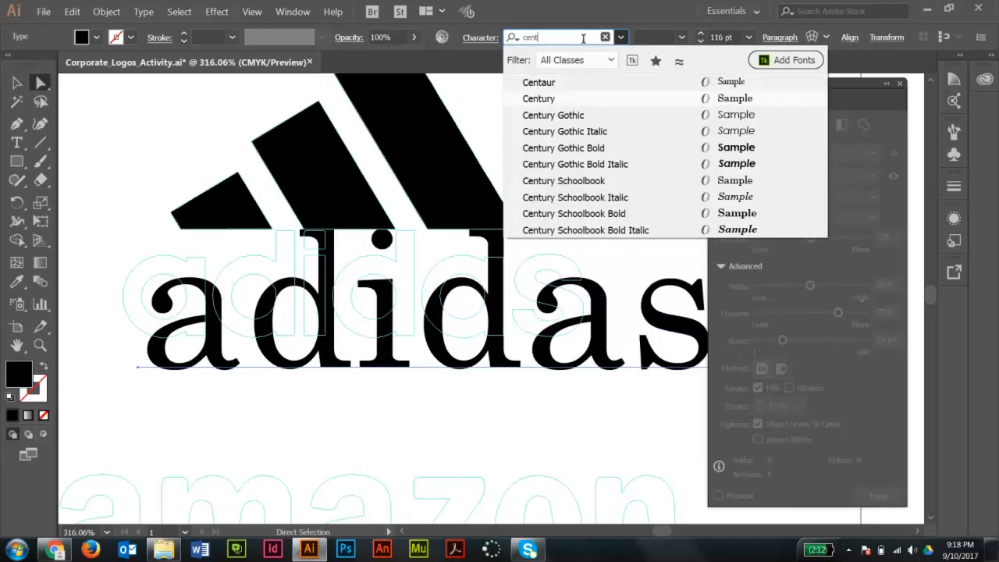
key(Return)
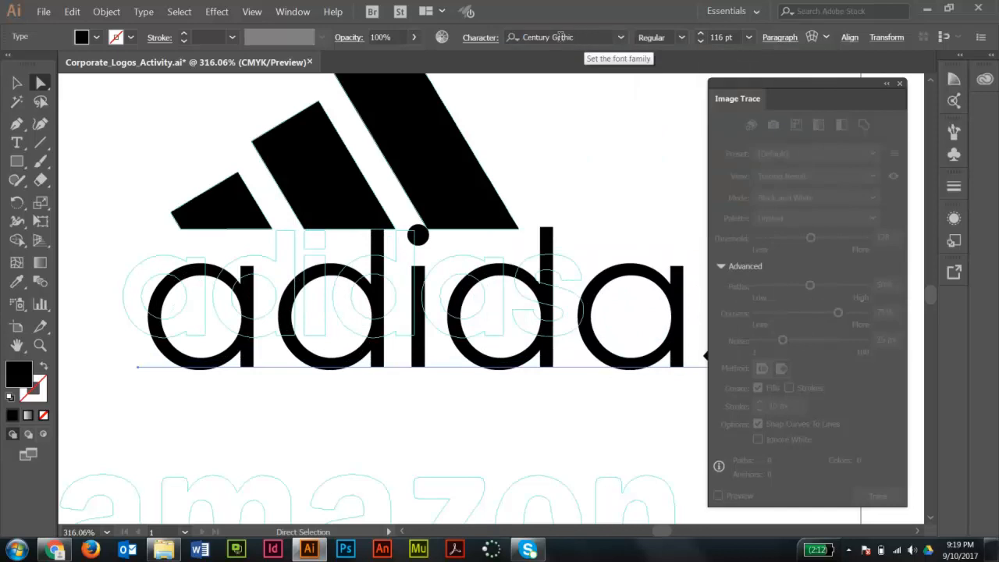
click(681, 37)
click(671, 91)
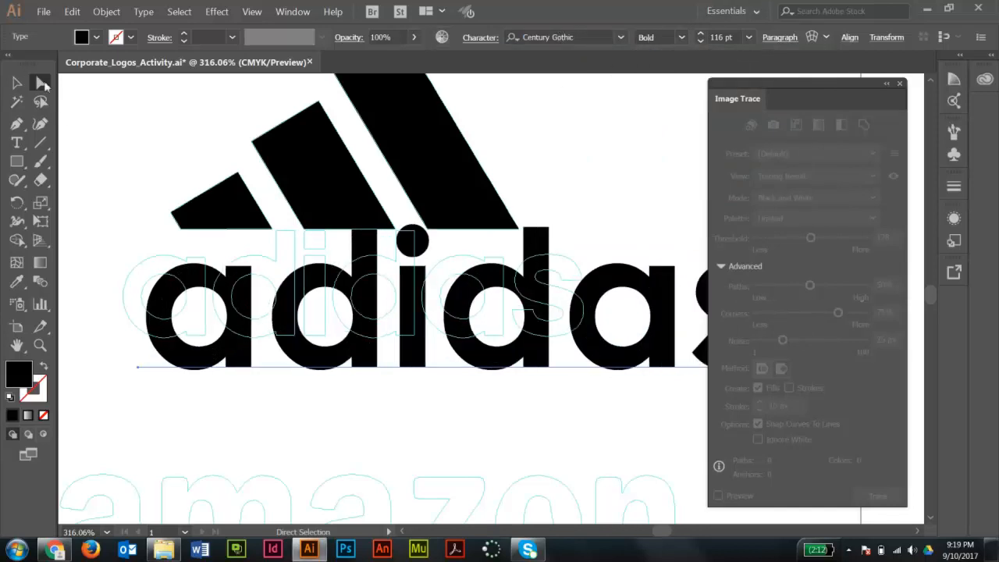
Move the adidas text so its baseline and first letter meet the lower-left part of the adidas letter guide
drag(239, 357, 210, 320)
key(z)
drag(86, 220, 372, 402)
drag(458, 334, 455, 333)
drag(261, 248, 266, 248)
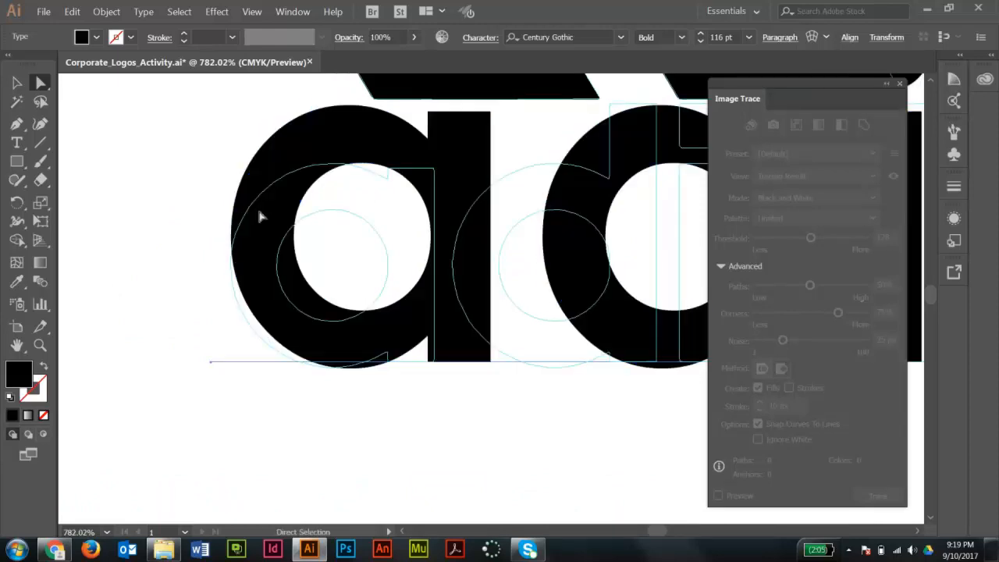
Set the adidas text size to 90 pt and nudge it so the first a fits its guide outline
drag(499, 263, 366, 272)
click(726, 36)
text(90)
key(Return)
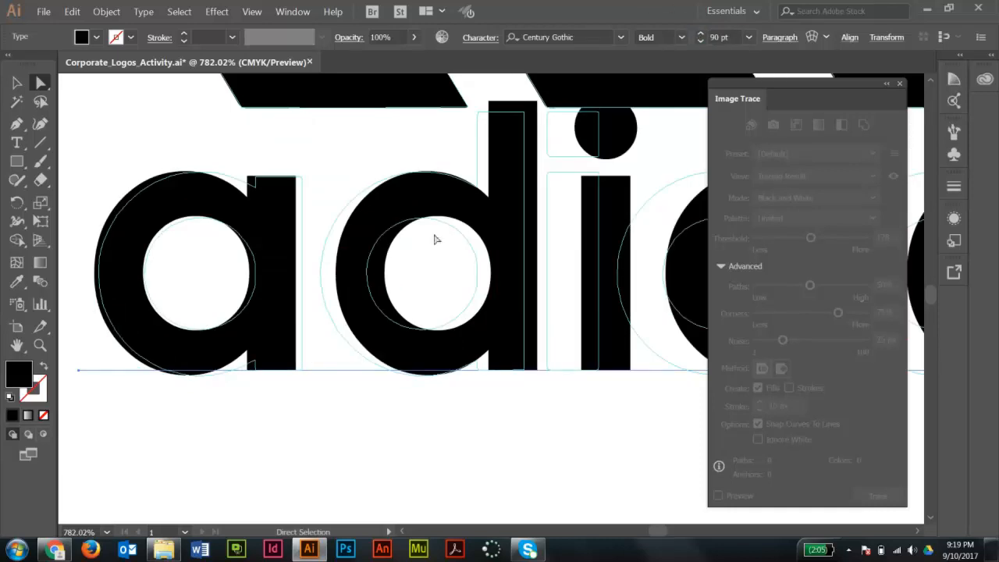
drag(270, 247, 276, 245)
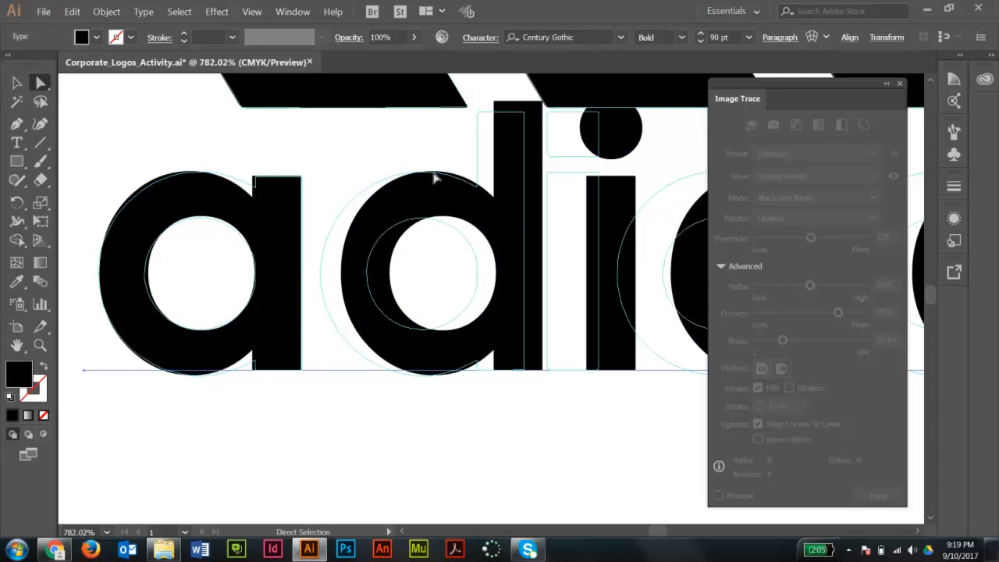
Tighten the kerning between the first a and the first d until the d matches its guide outline
drag(616, 239, 370, 204)
drag(521, 223, 517, 354)
ctrl+alt+click(524, 259)
ctrl+alt+click(524, 259)
drag(459, 314, 425, 201)
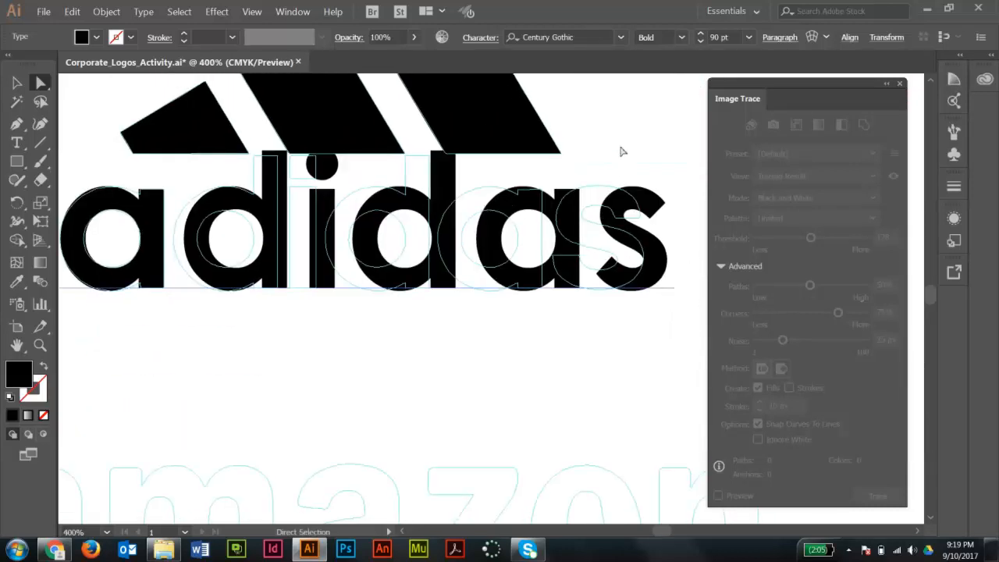
drag(274, 260, 315, 294)
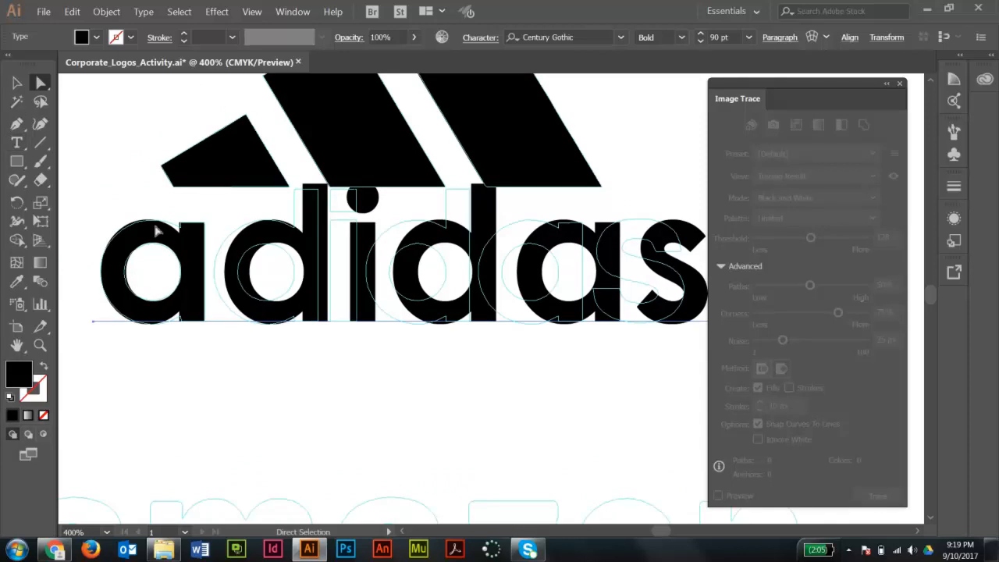
key(t)
click(227, 273)
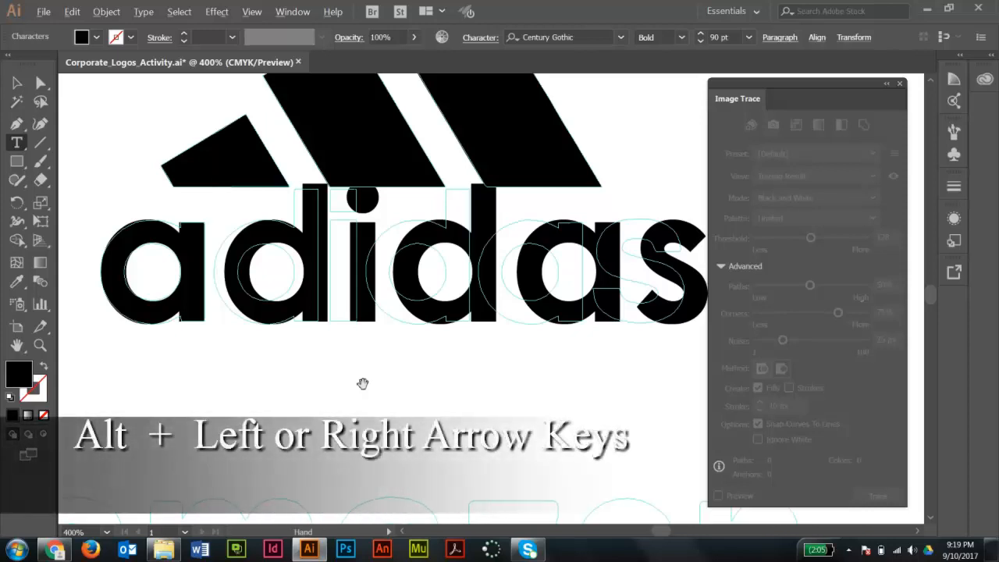
key(alt+Right)
key(alt+Right)
key(alt+Right)
key(alt+Right)
key(alt+Right)
key(alt+Left)
key(alt+Left)
key(alt+Left)
key(alt+Left)
key(alt+Left)
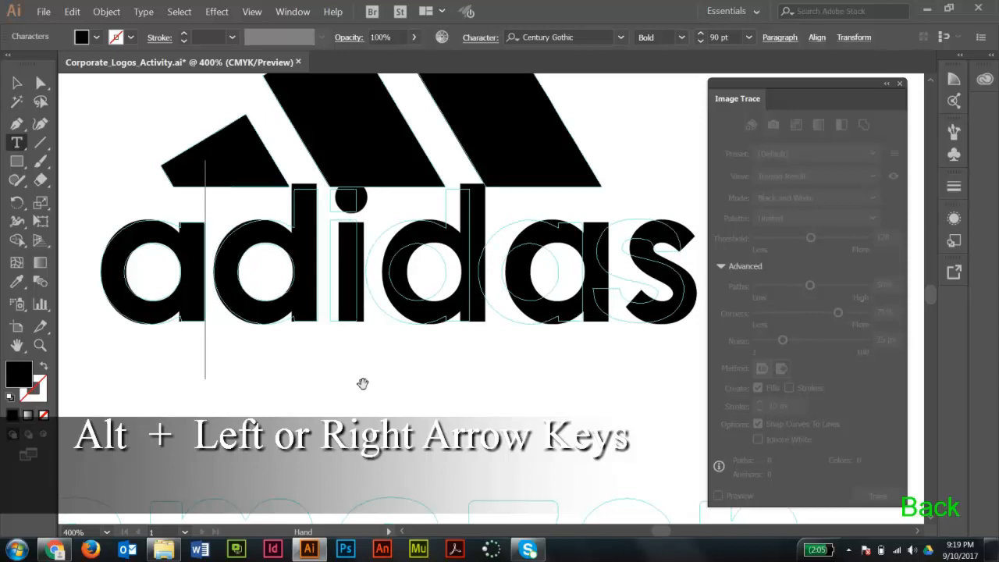
Tighten the kerning before and after the i so the i and the second d match their guide outlines
key(Right)
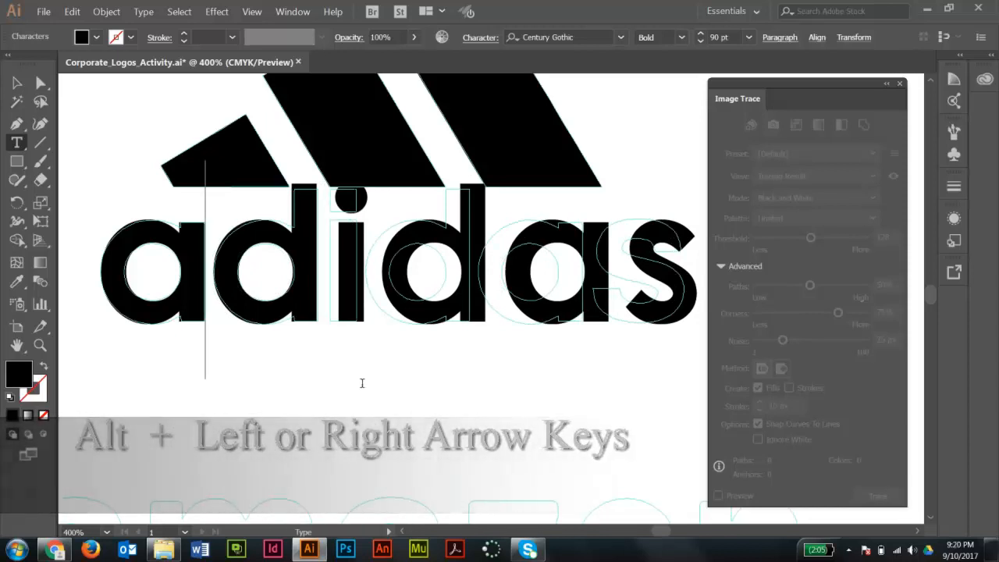
key(Right)
key(alt+Left)
key(alt+Left)
key(Right)
key(alt+Left)
key(alt+Left)
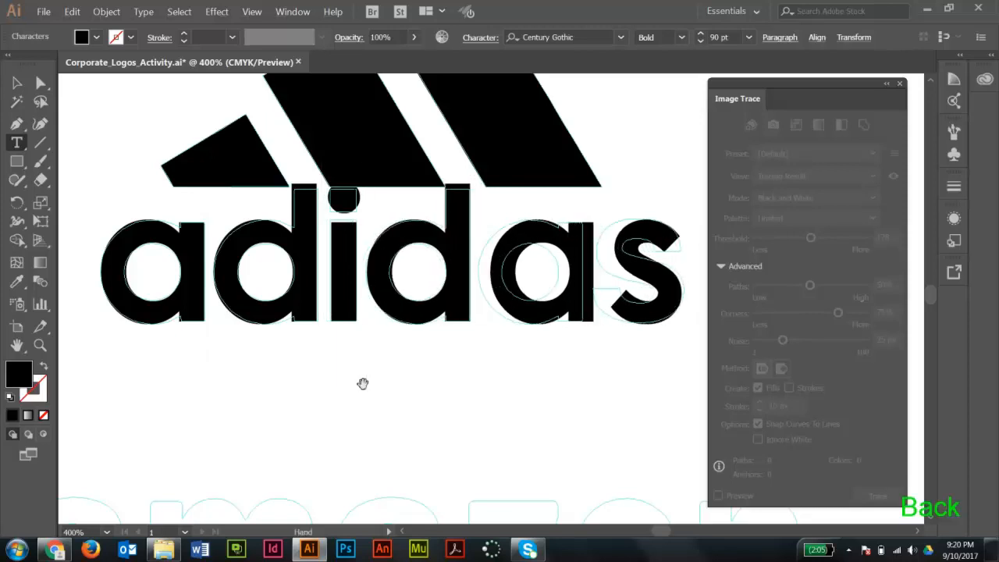
Tighten the kerning before the second a and before the s to follow the guide, and deselect the text
key(Right)
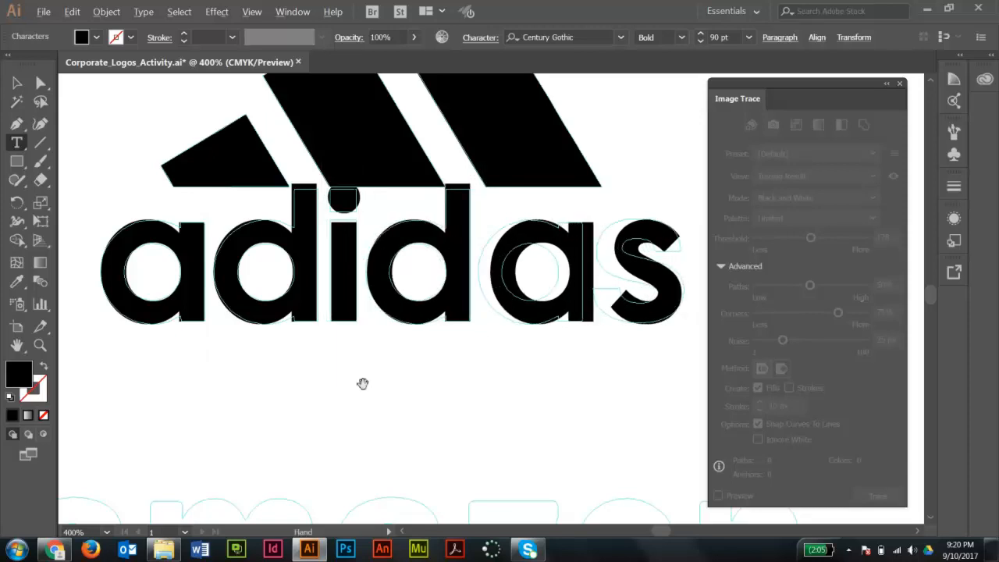
key(alt+Left)
key(Right)
key(alt+Left)
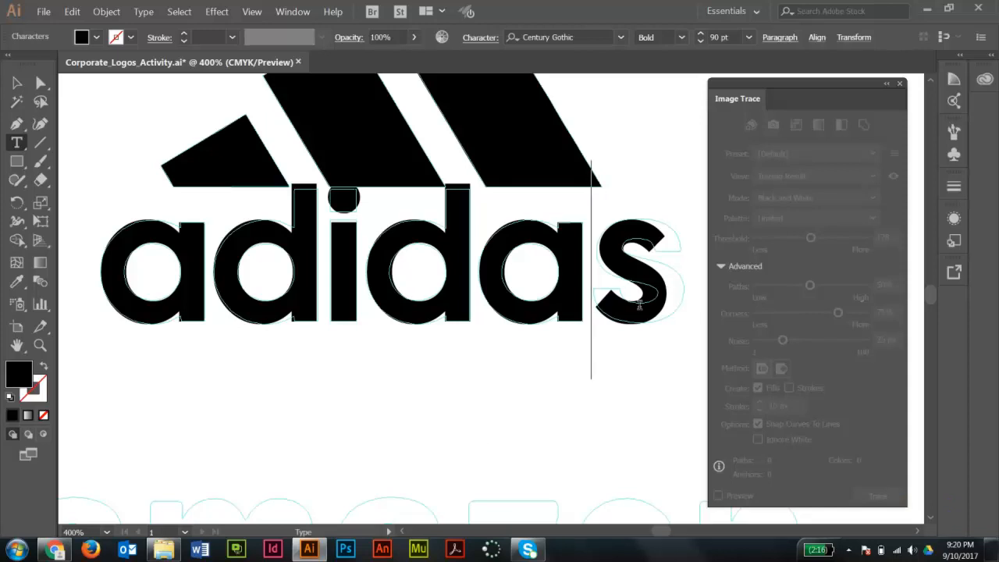
click(41, 82)
click(163, 122)
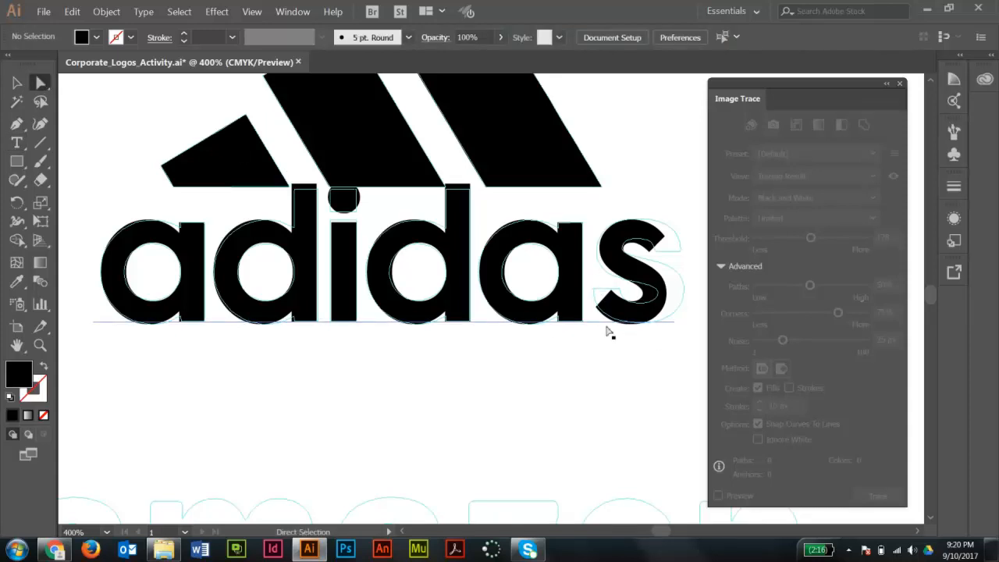
Examine up close how the middle letters of adidas line up with the guide outlines
key(ctrl+space)
drag(257, 146, 487, 357)
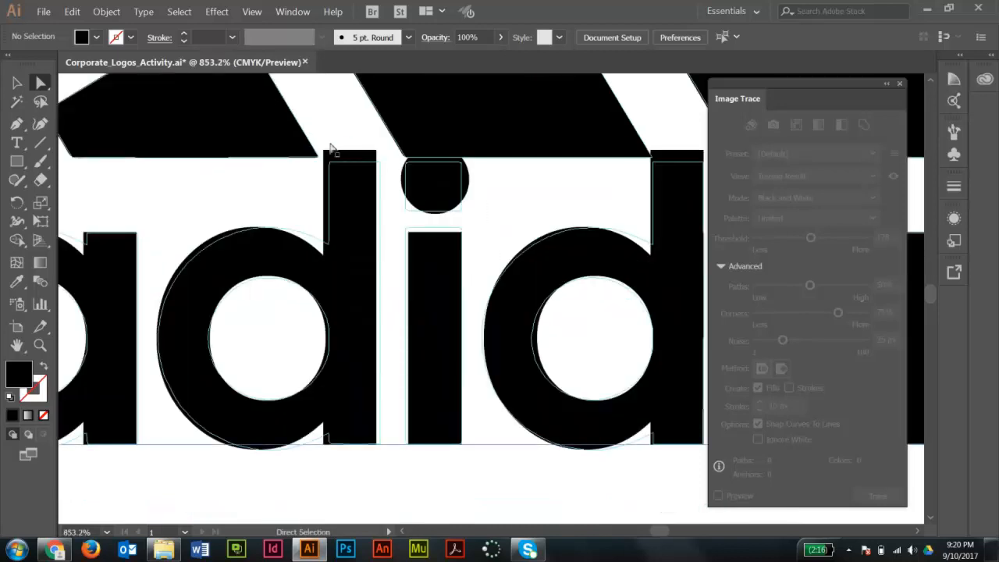
key(space)
drag(511, 199, 396, 194)
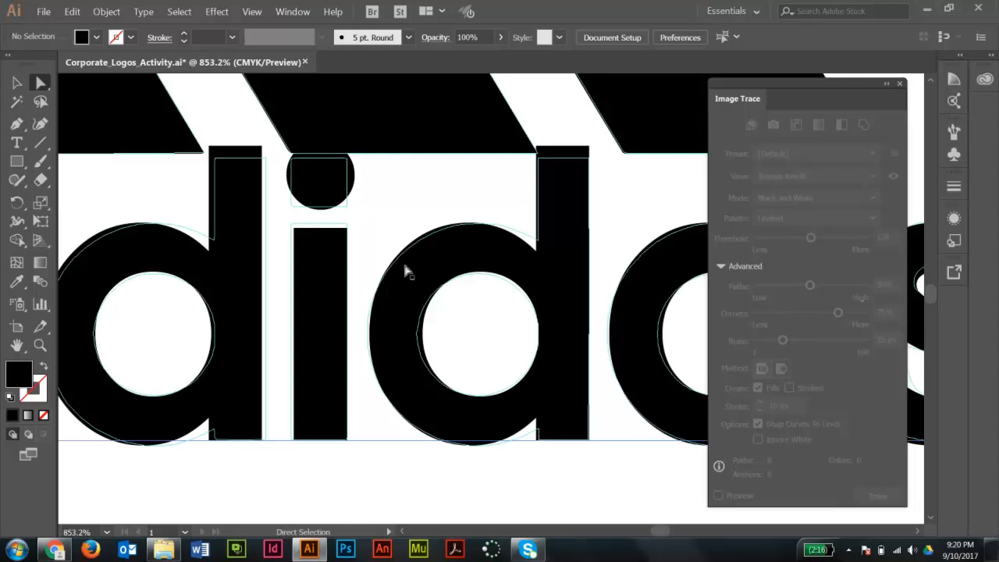
ctrl+alt+click(501, 399)
ctrl+alt+click(491, 370)
ctrl+alt+click(491, 370)
ctrl+alt+click(492, 370)
Duplicate the adidas text onto the amazon letter guide, lining up its baseline and first letter with the guide
drag(493, 404, 456, 372)
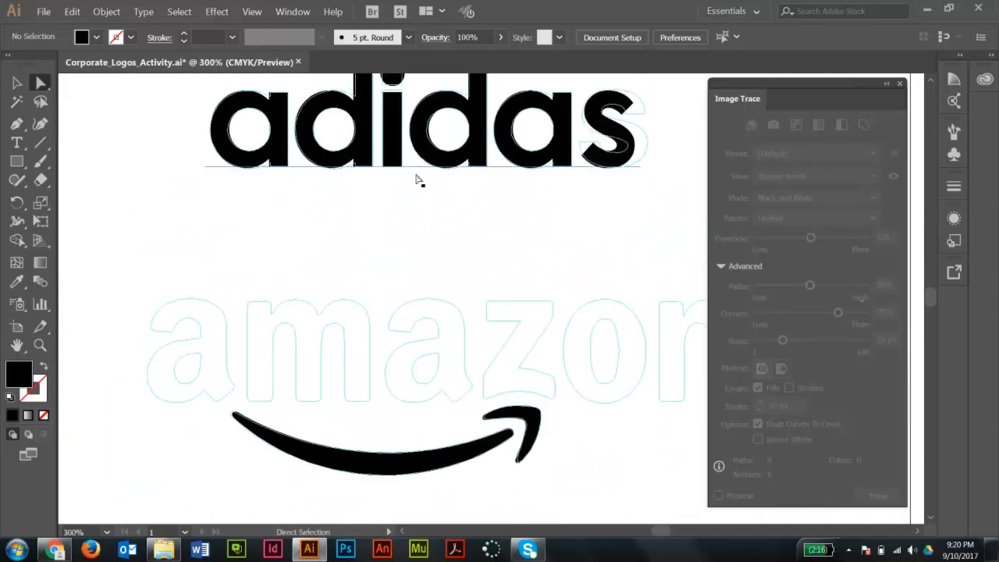
drag(428, 143, 437, 377)
key(Delete)
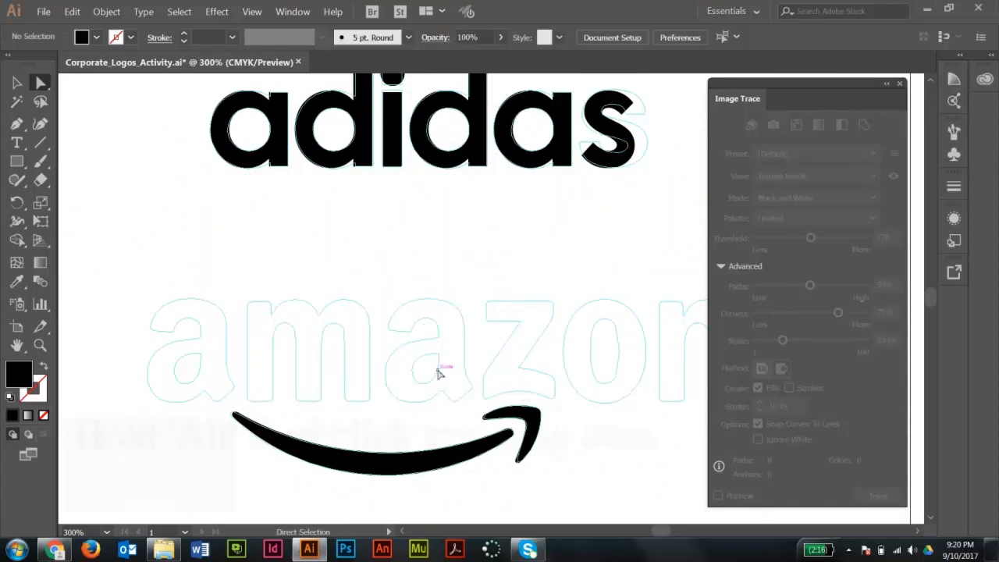
drag(390, 122, 328, 343)
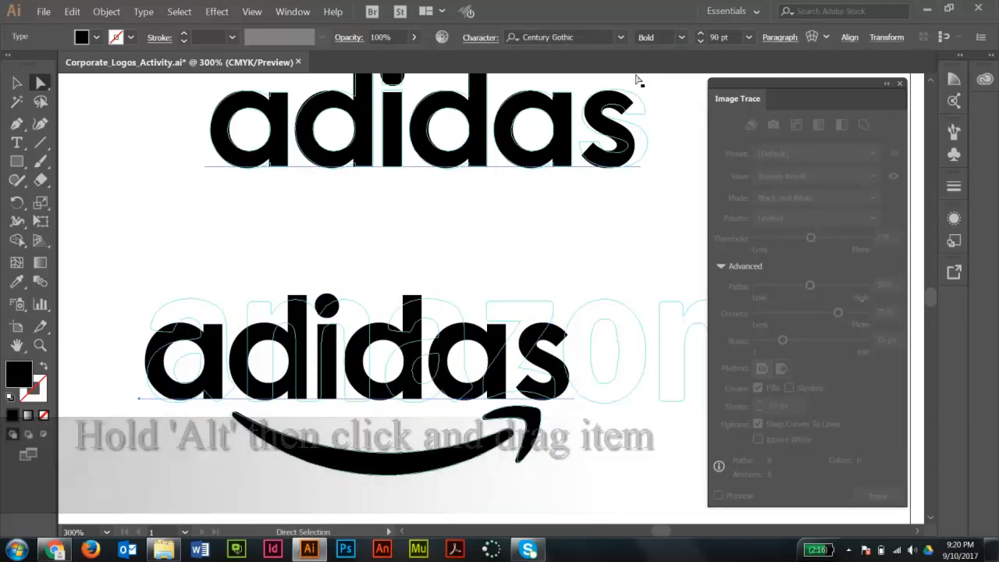
Change the font of the adidas copy on the amazon guide to Franklin Gothic Demi
click(584, 37)
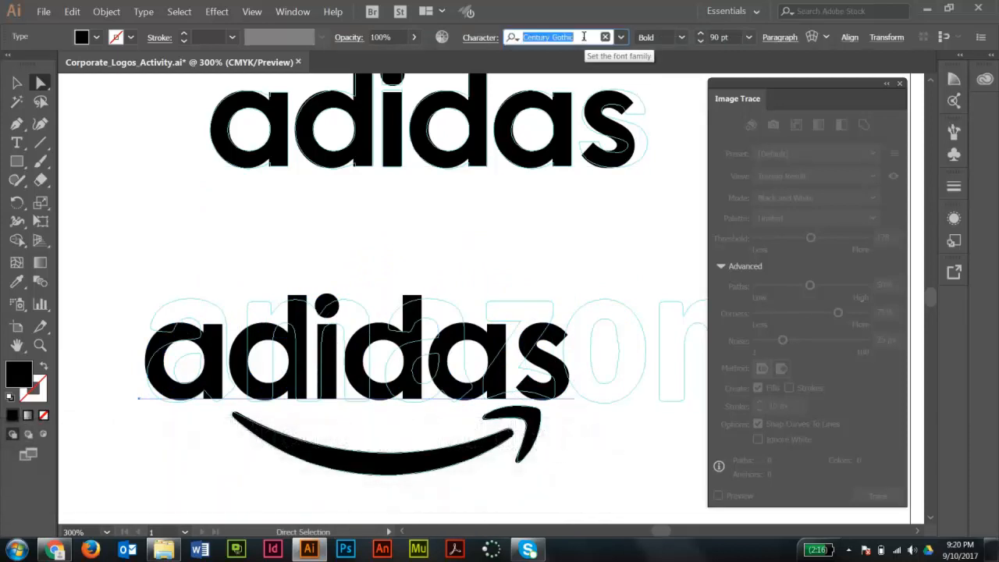
key(BackSpace)
text(fr)
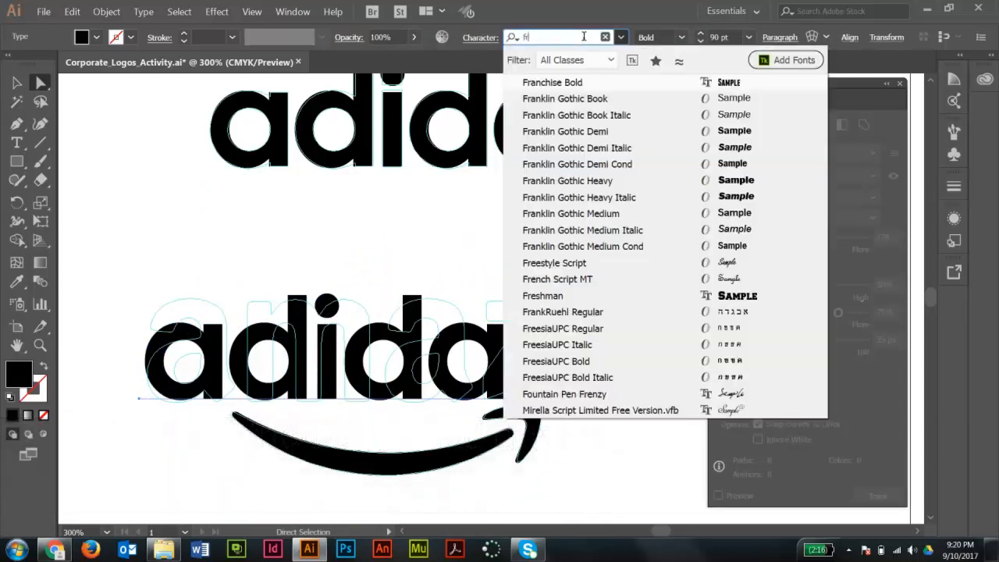
text(a)
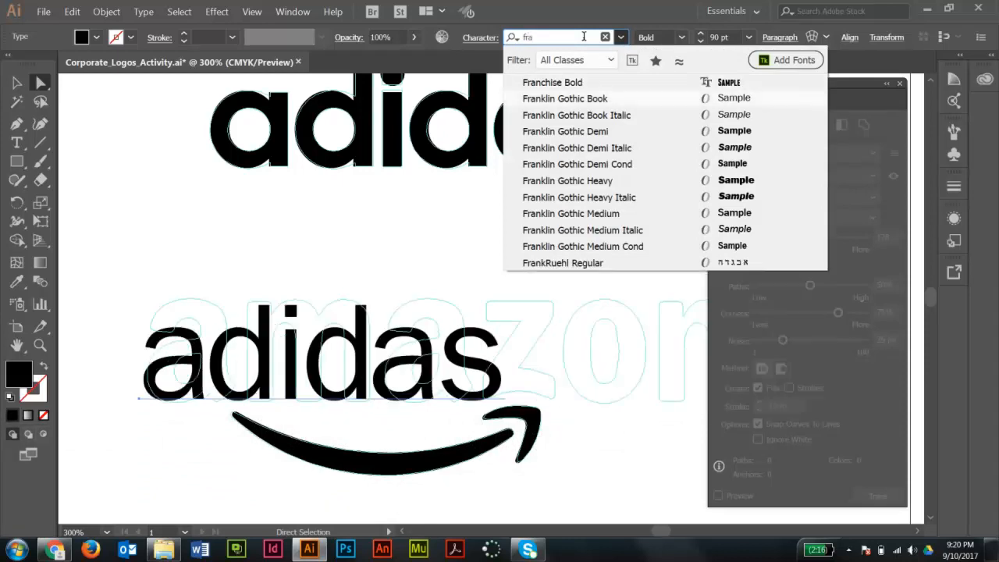
key(Down)
key(Down)
key(Down)
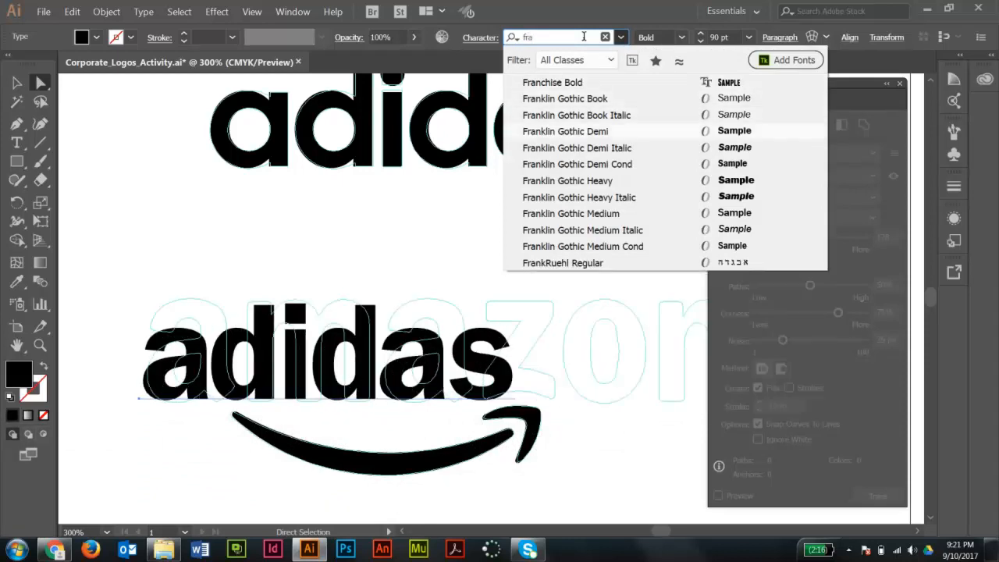
key(Up)
key(Down)
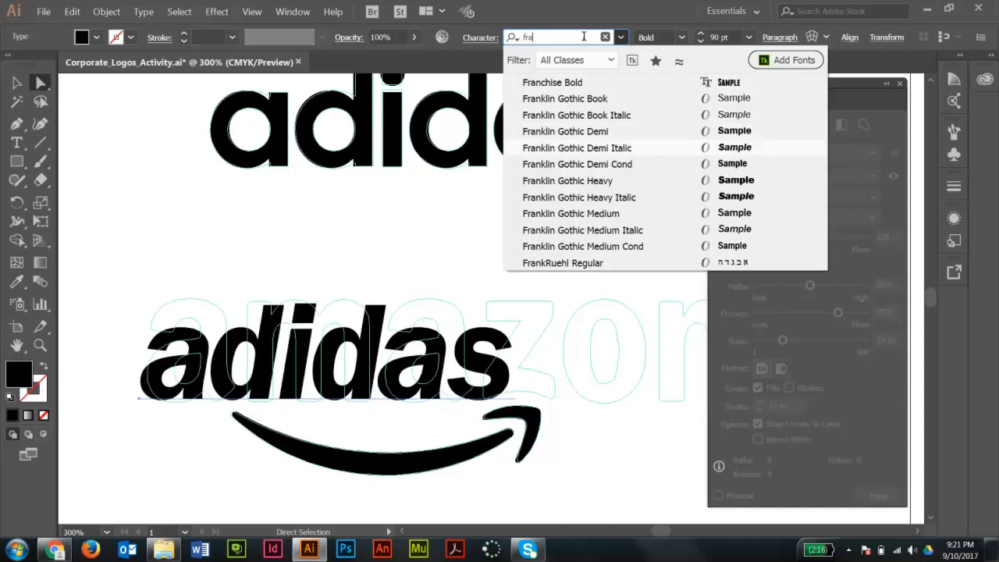
key(Down)
key(Down)
key(Down)
key(Down)
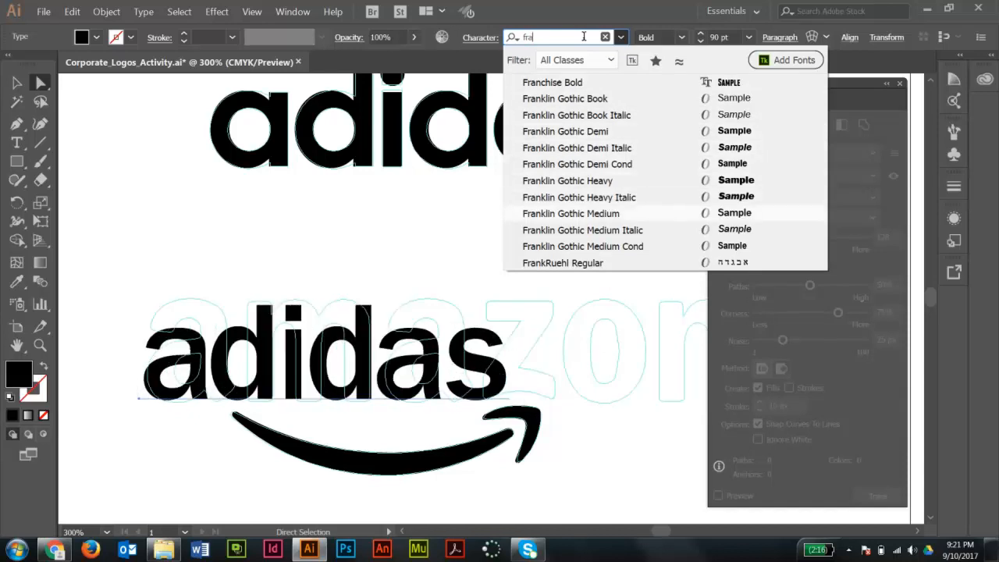
key(Up)
key(Up)
key(Up)
key(Up)
key(Up)
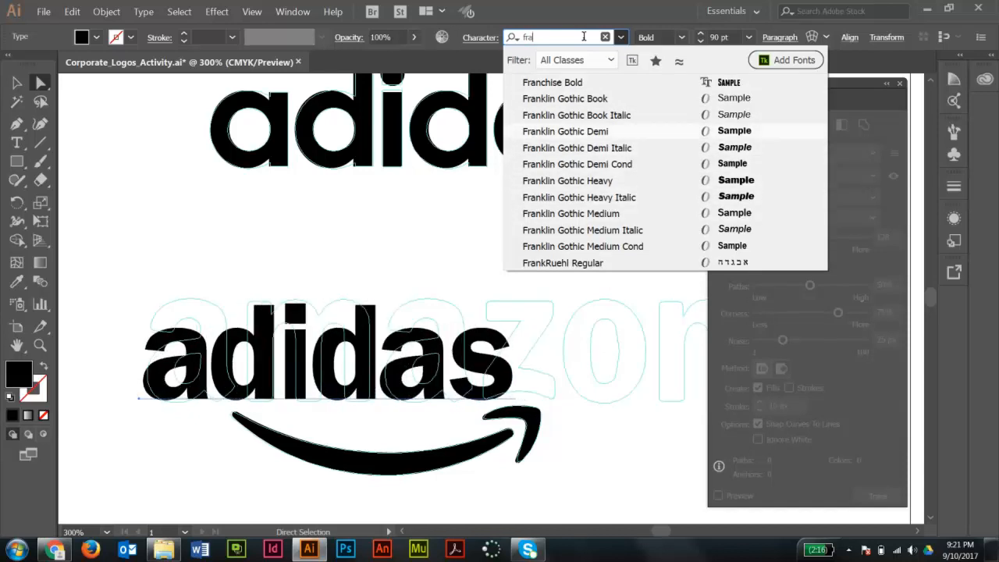
key(Return)
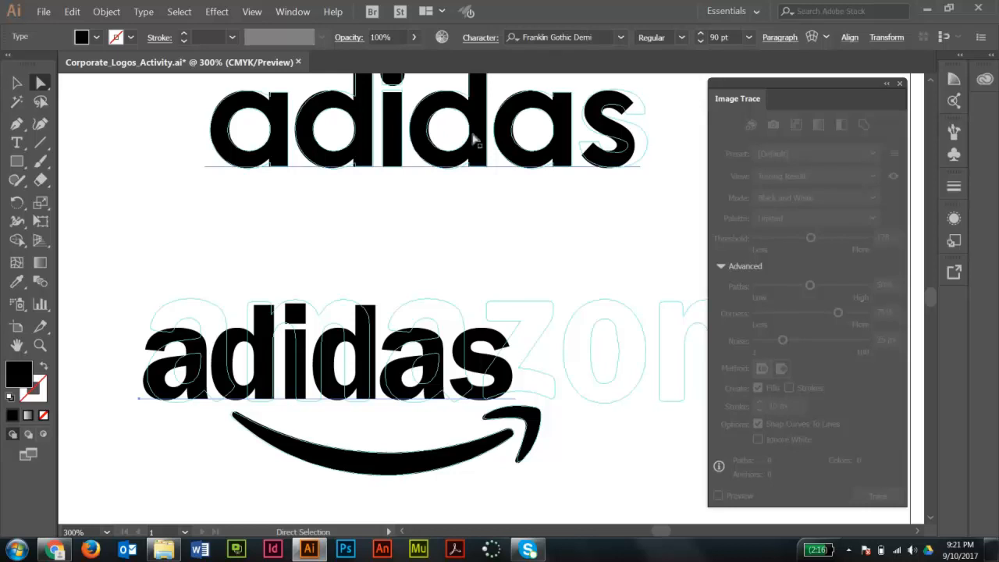
Replace the copied adidas wording with amazon and set its font size to 115 pt
key(t)
drag(506, 365, 134, 301)
text(amazon)
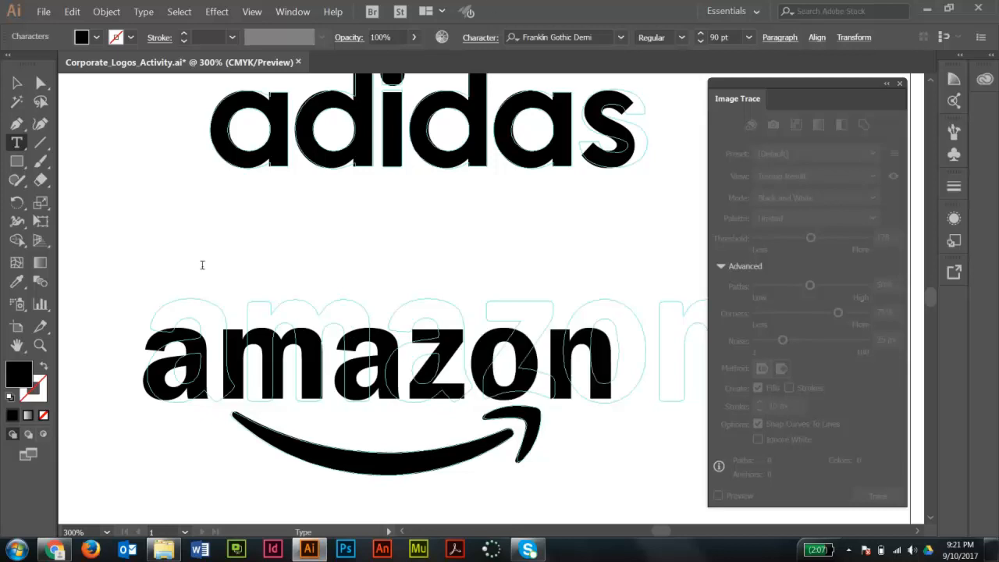
click(702, 35)
key(Escape)
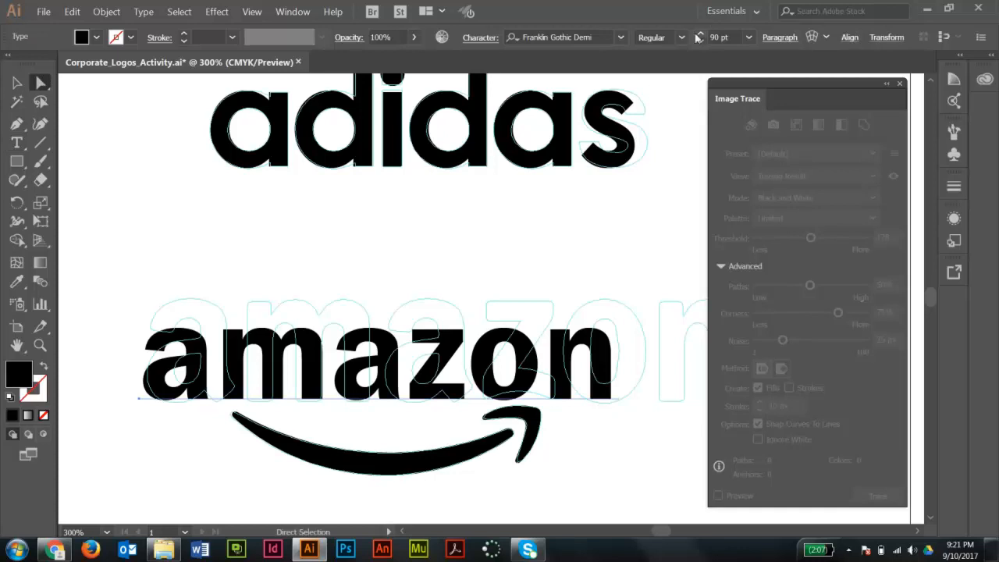
click(730, 36)
text(115)
key(Return)
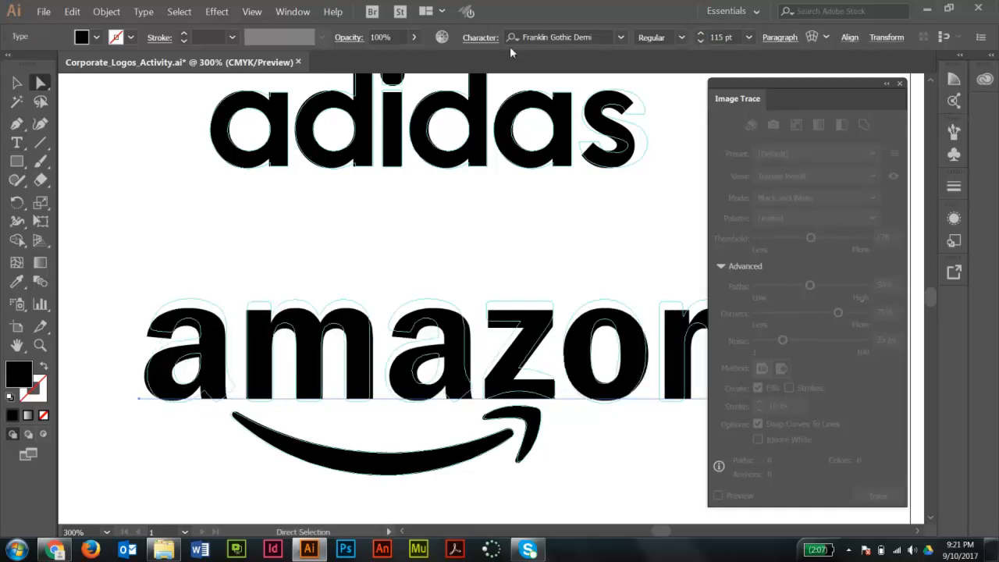
Examine up close how each letter of amazon lines up with its guide outline
drag(107, 250, 449, 500)
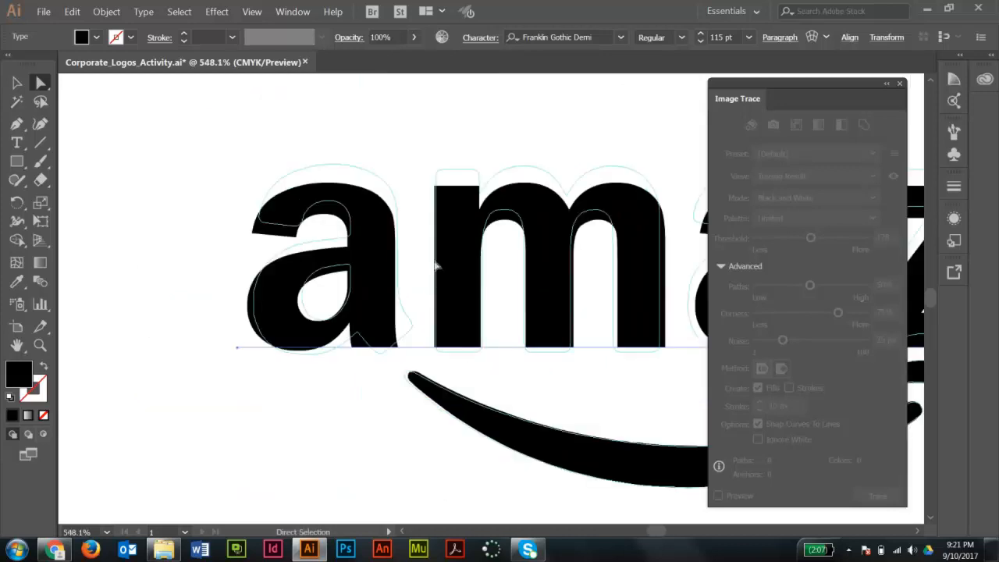
click(444, 267)
key(space)
drag(546, 276, 379, 239)
drag(572, 238, 412, 220)
drag(513, 228, 481, 224)
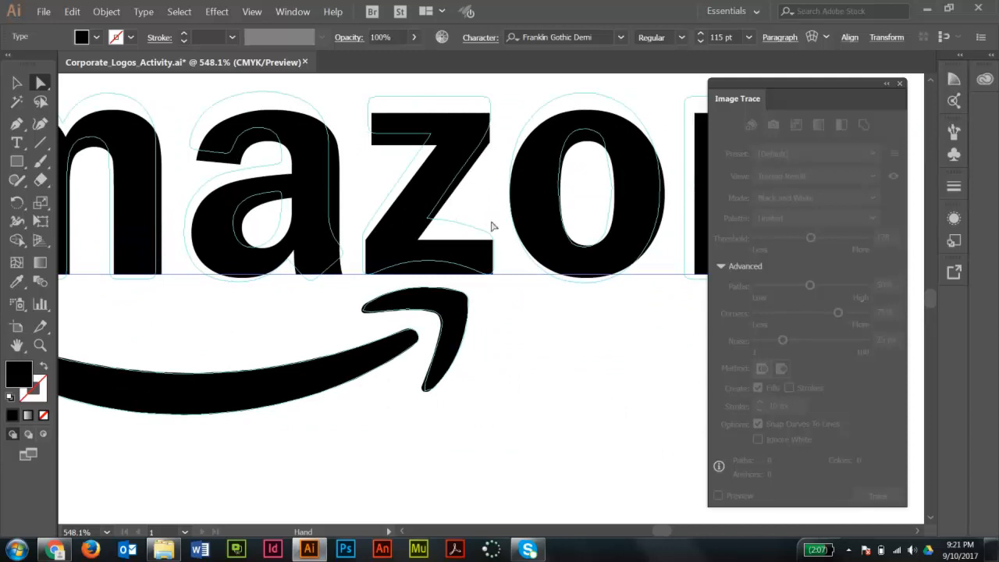
key(space)
drag(548, 182, 479, 230)
ctrl+alt+click(553, 256)
ctrl+alt+click(553, 256)
drag(537, 270, 535, 211)
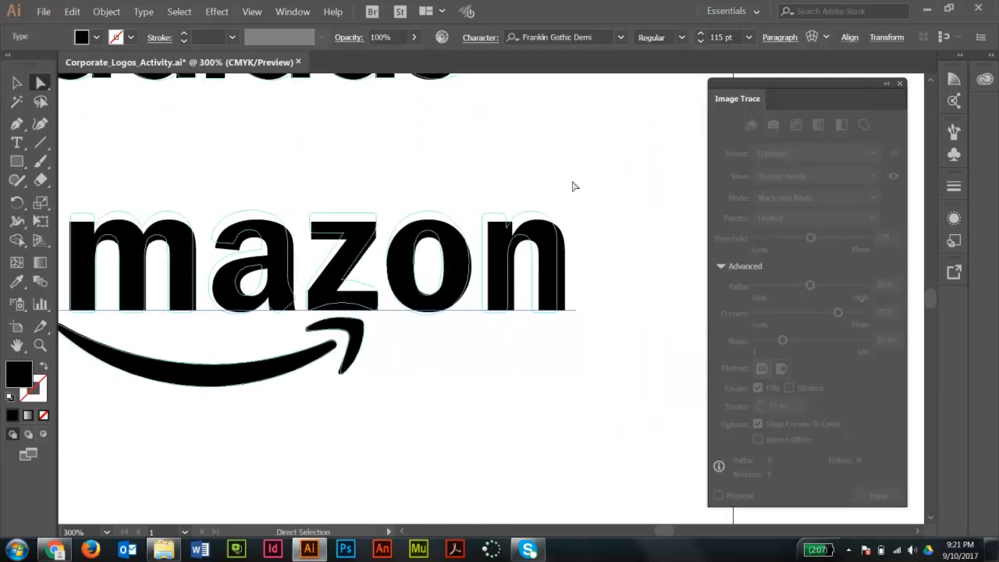
drag(155, 186, 327, 199)
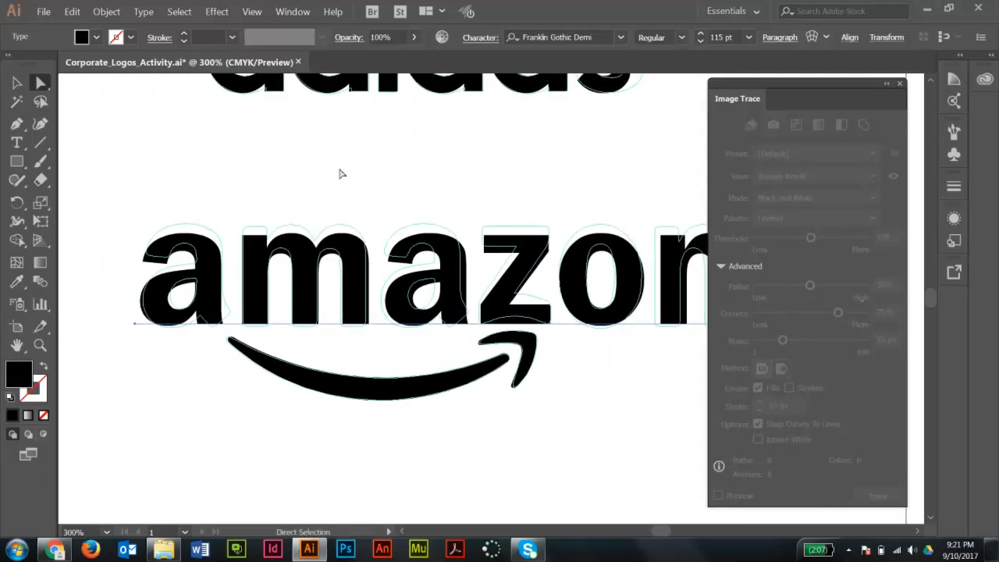
drag(384, 176, 332, 165)
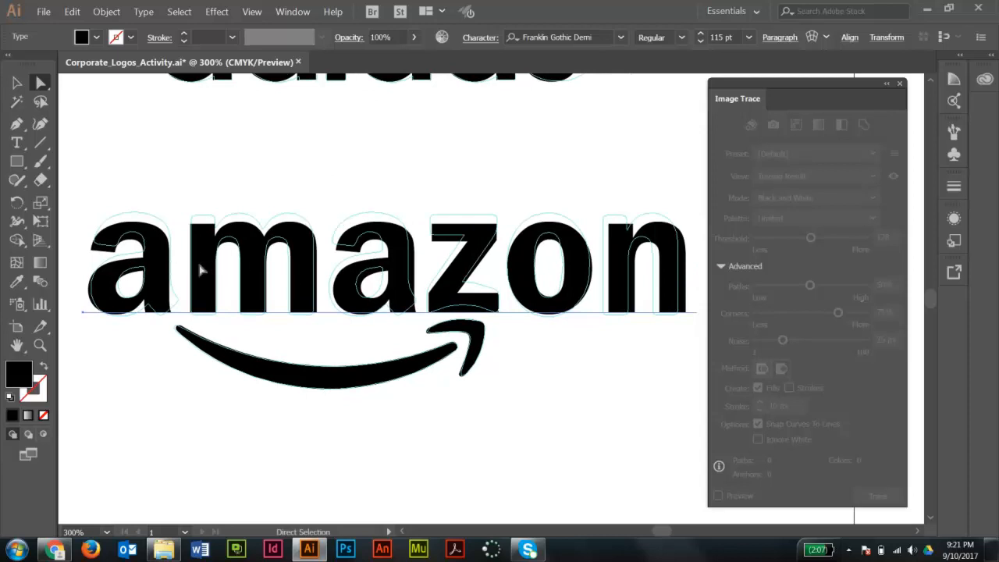
Kern amazon to the guide by tightening before the second a and the n and loosening before the z, and deselect the text
key(t)
click(333, 342)
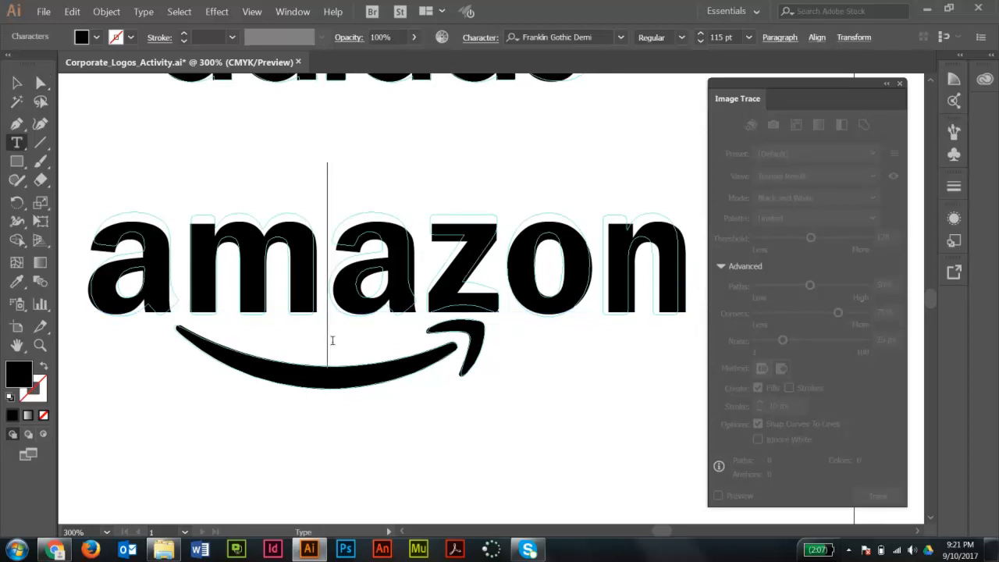
key(alt+Left)
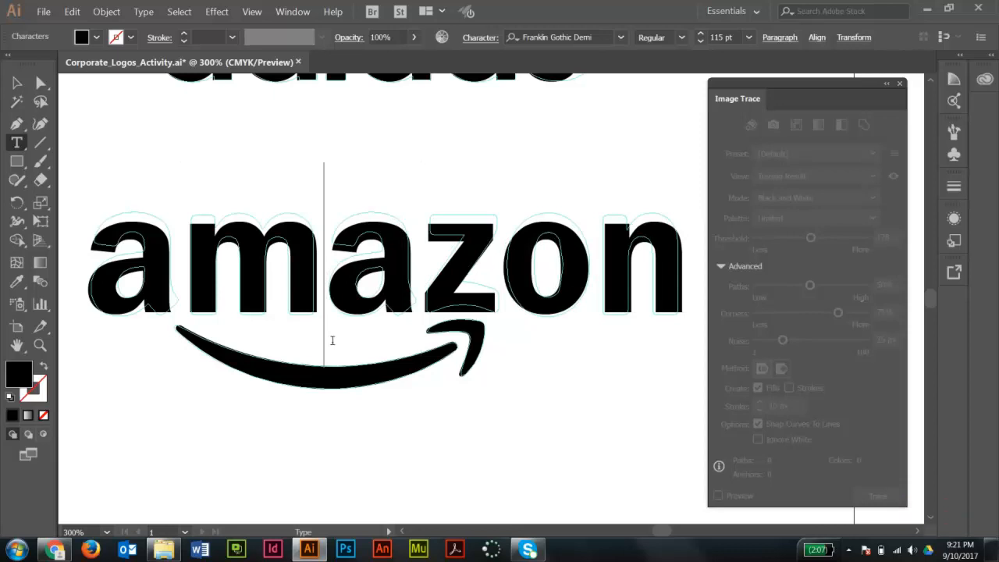
key(alt+Right)
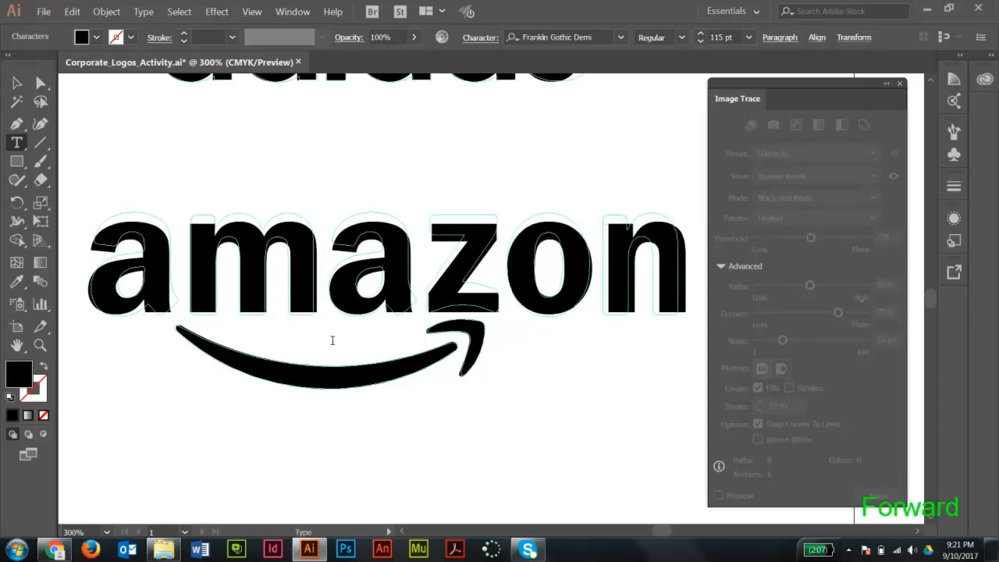
key(Right)
key(Right)
key(alt+Left)
key(alt+Left)
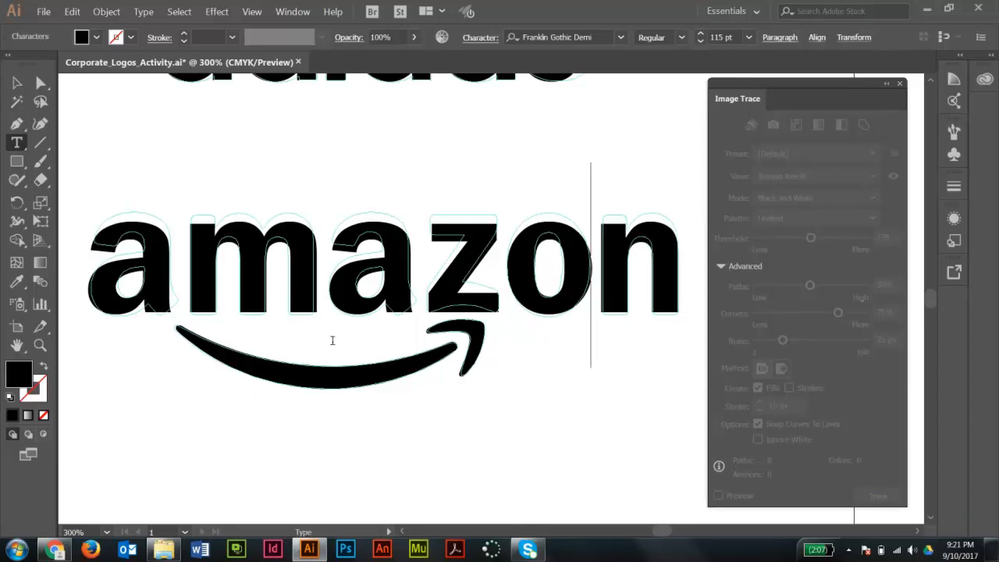
click(41, 83)
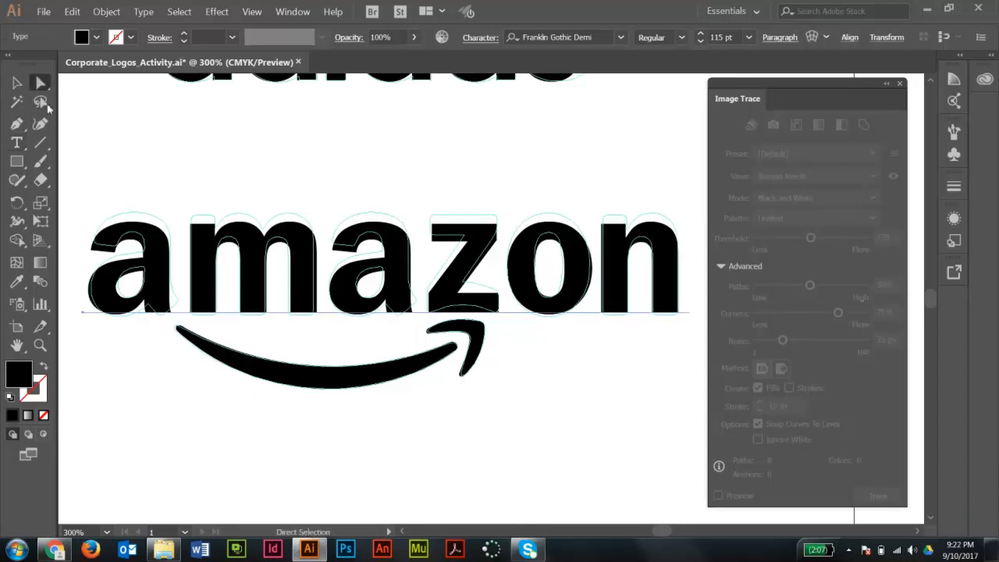
click(245, 149)
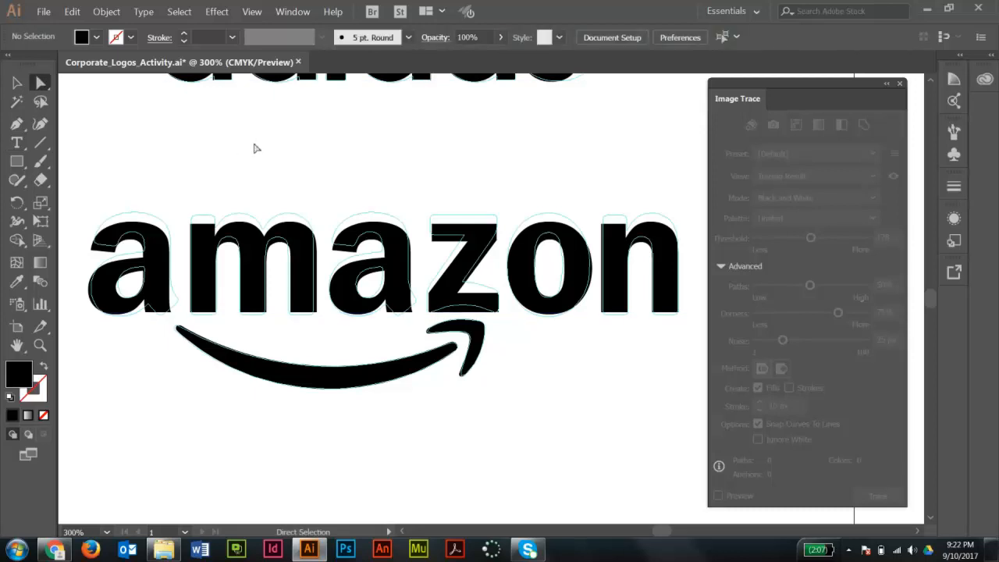
Duplicate the amazon text straight down over the I and heart of the I Love NY guide
click(249, 270)
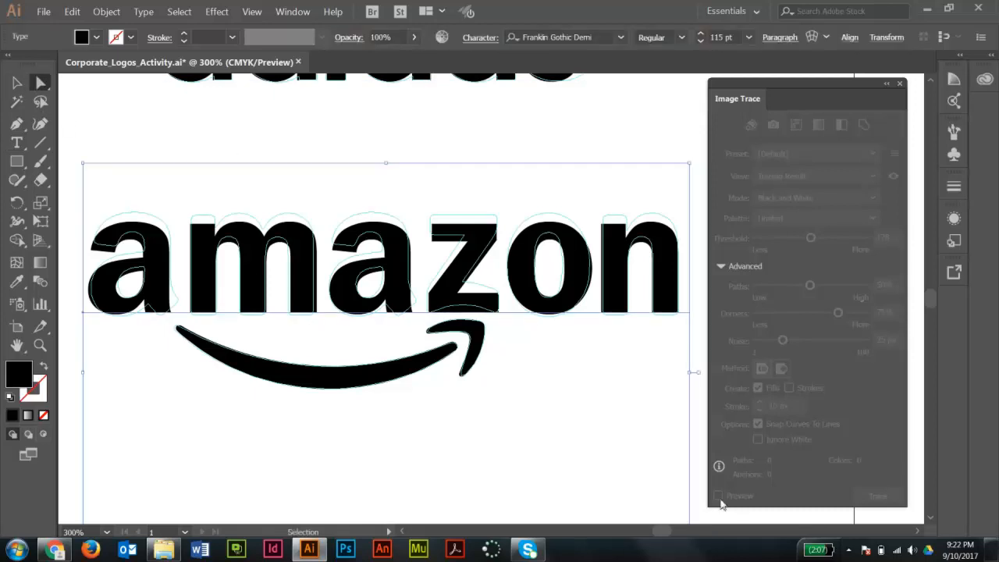
click(608, 453)
key(space)
drag(479, 455, 489, 335)
drag(481, 182, 470, 276)
scroll(468, 224, up, 1)
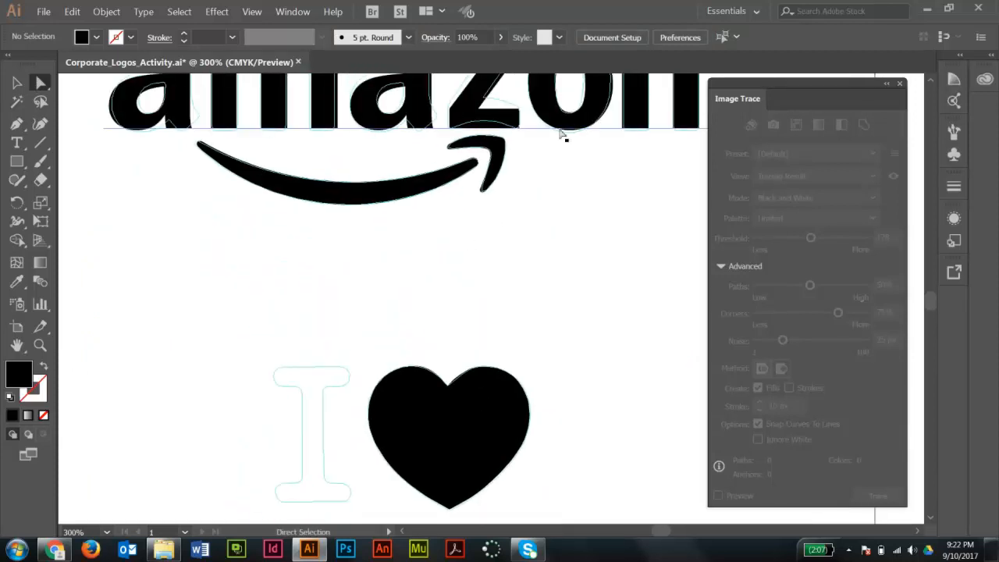
drag(565, 111, 545, 379)
Replace the duplicated amazon wording with a capital I and move it onto the baseline of the I guide outline
key(space)
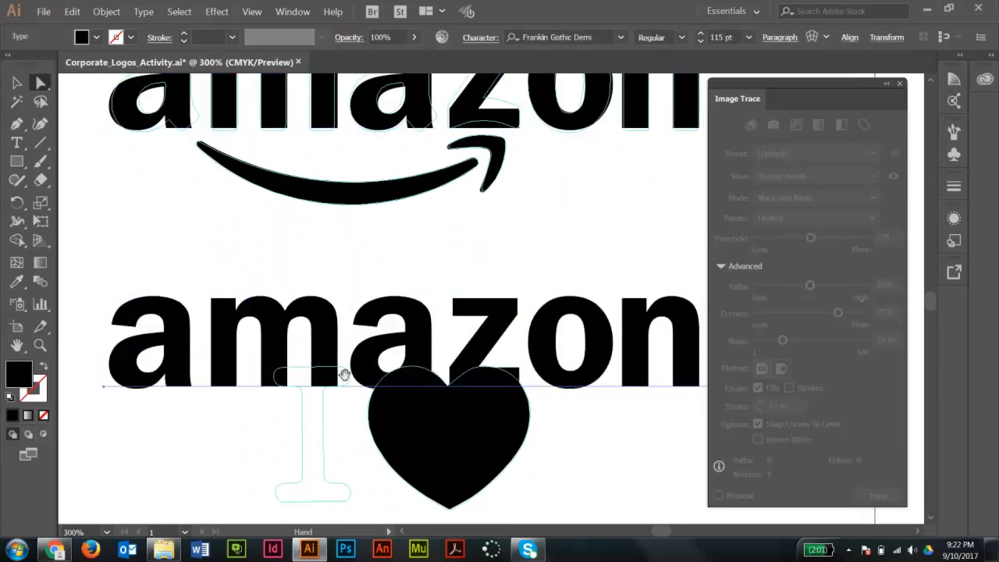
drag(328, 348, 349, 160)
double_click(302, 132)
key(ctrl+a)
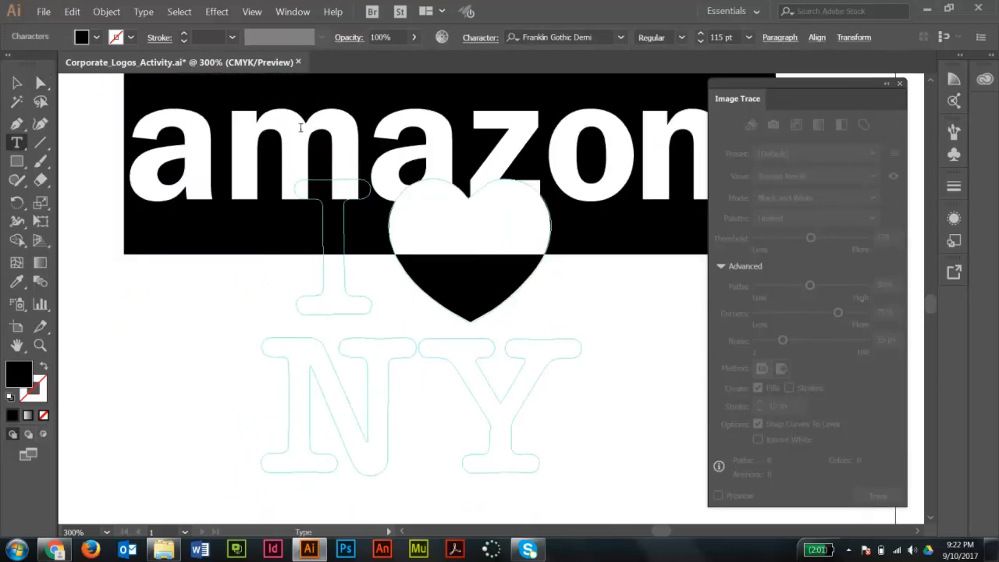
text(I)
click(42, 82)
drag(159, 213, 320, 328)
Change the font of the letter I beside the heart to Courier New Bold
key(ctrl+space)
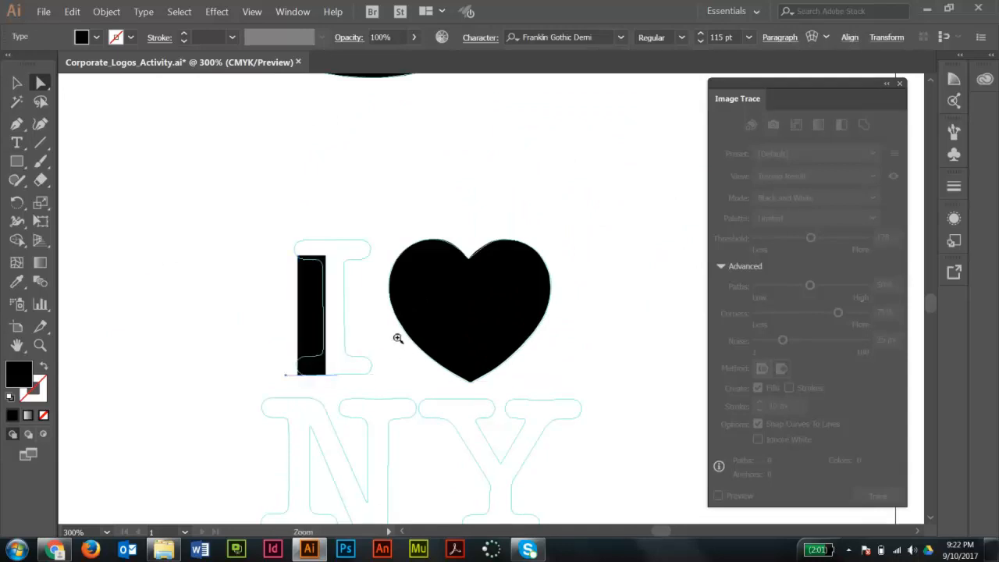
ctrl+click(395, 338)
ctrl+click(396, 335)
drag(396, 265, 239, 341)
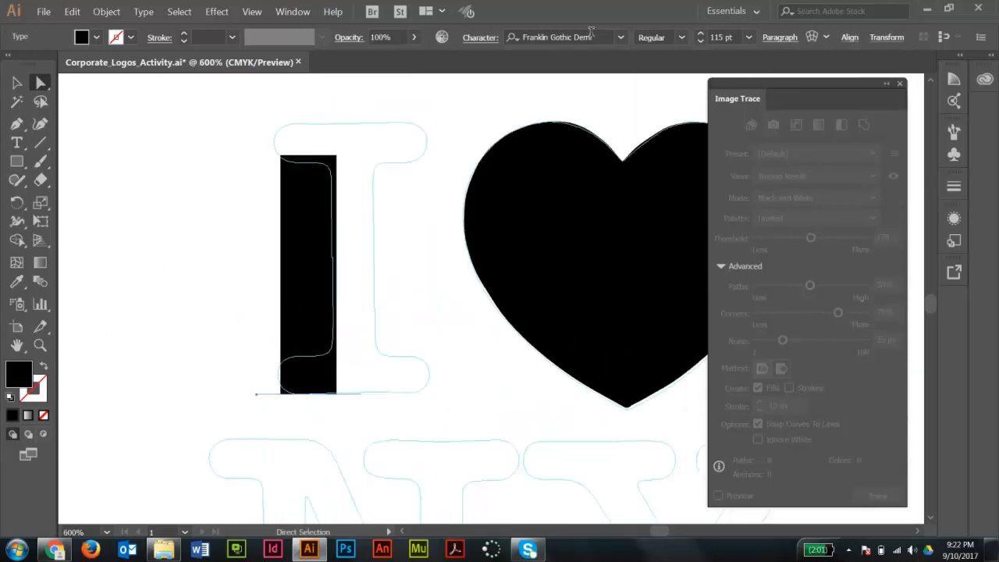
click(591, 35)
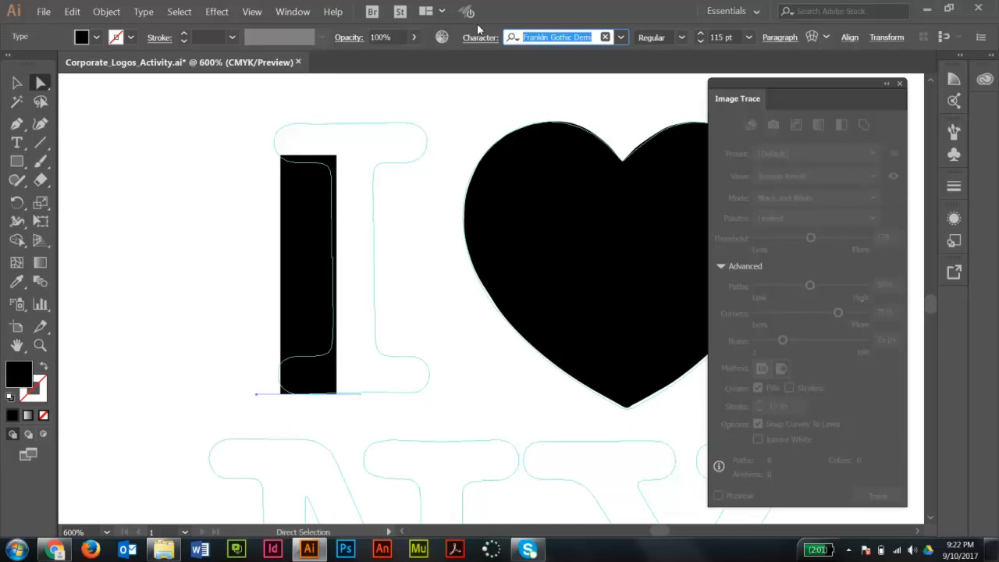
text(co)
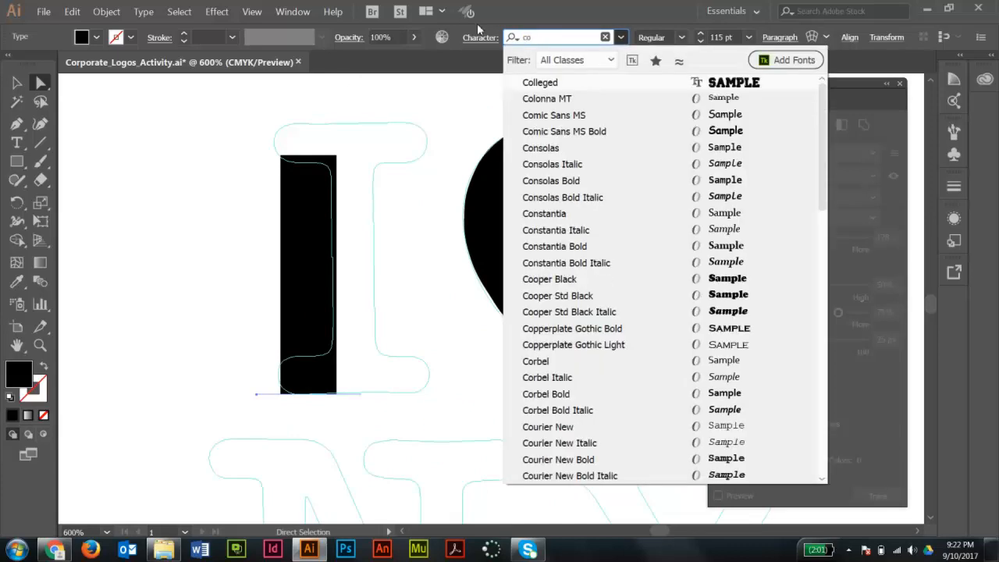
text(u)
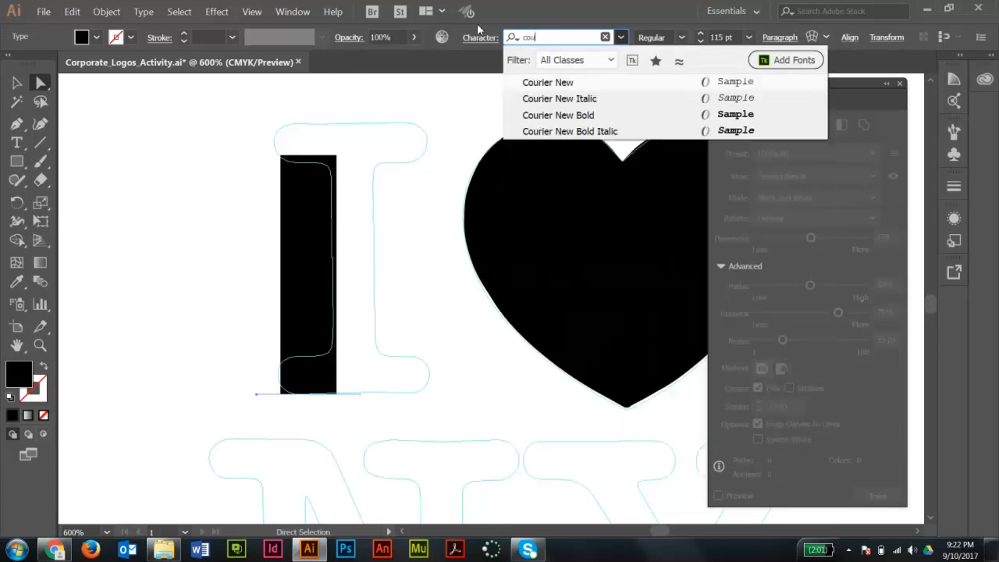
key(Down)
key(Down)
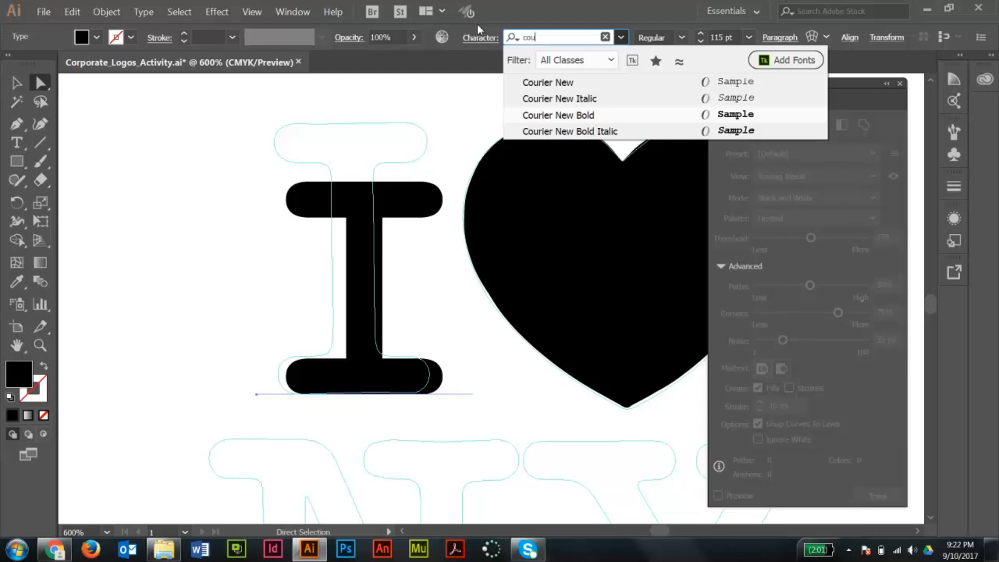
key(Return)
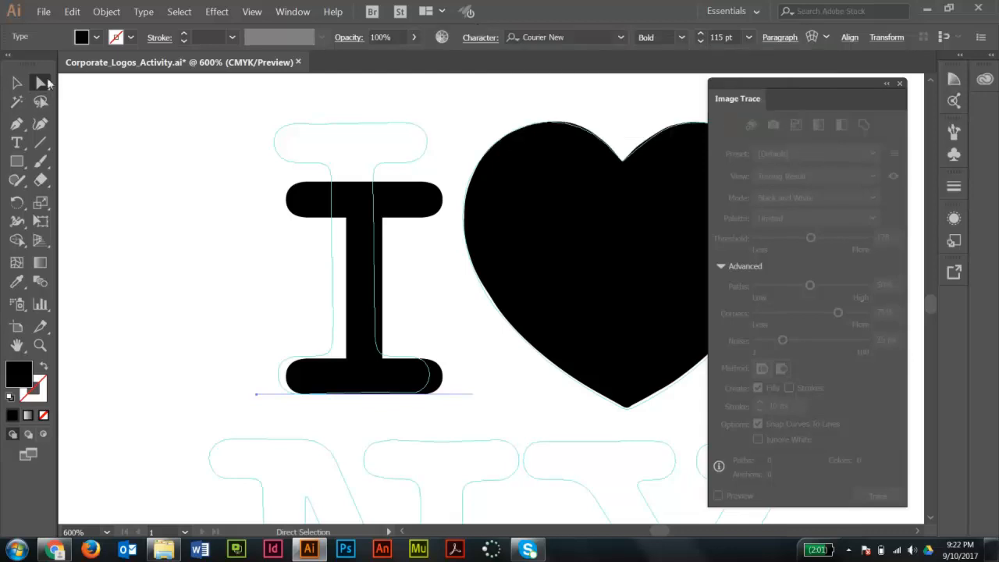
Set the letter I to 147 pt and shift it sideways so its stem sits on the guide's stem
click(699, 36)
text(147)
key(Return)
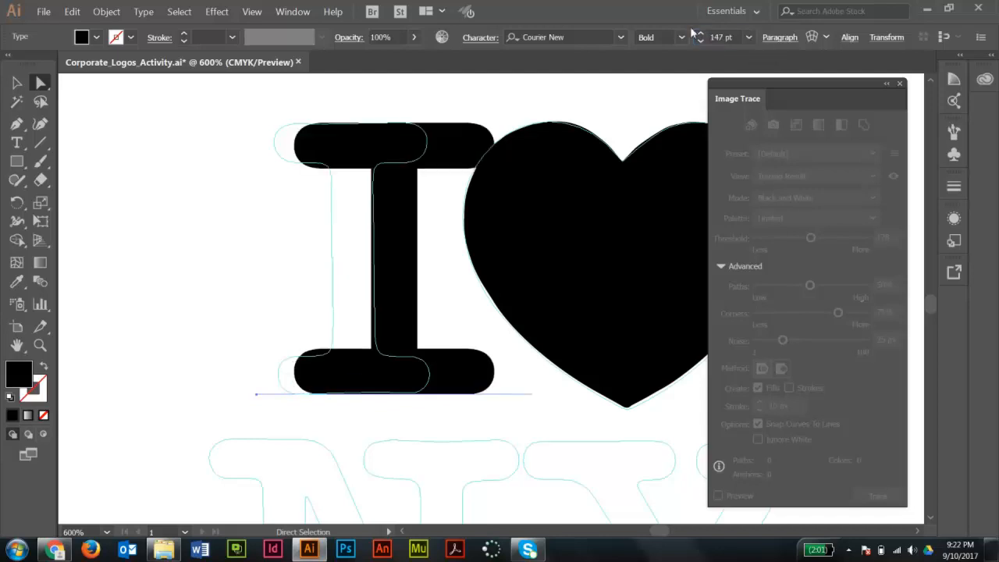
drag(429, 154, 389, 154)
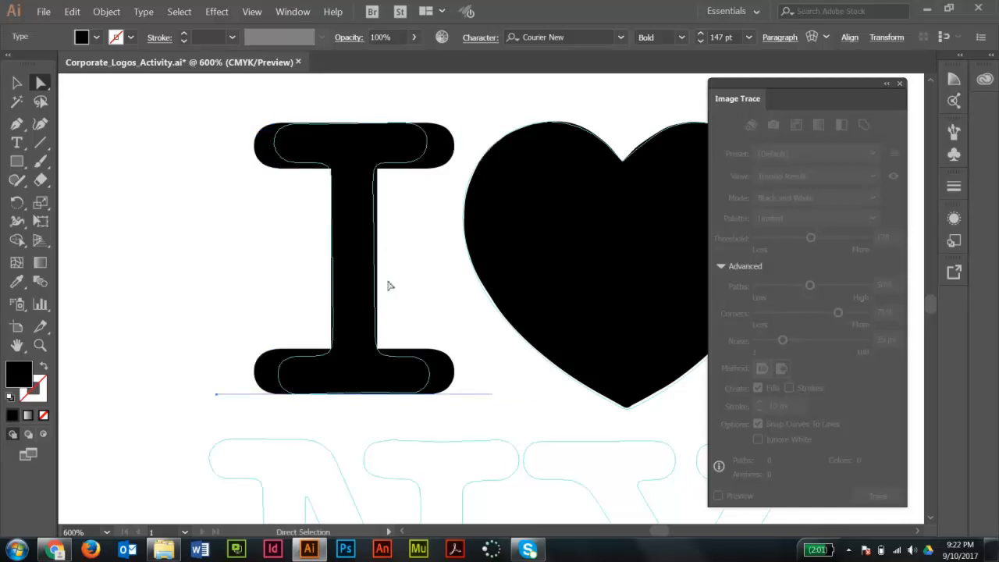
Duplicate the letter I straight down onto the baseline of the NY guide outlines and replace its wording with NY
drag(430, 477, 433, 181)
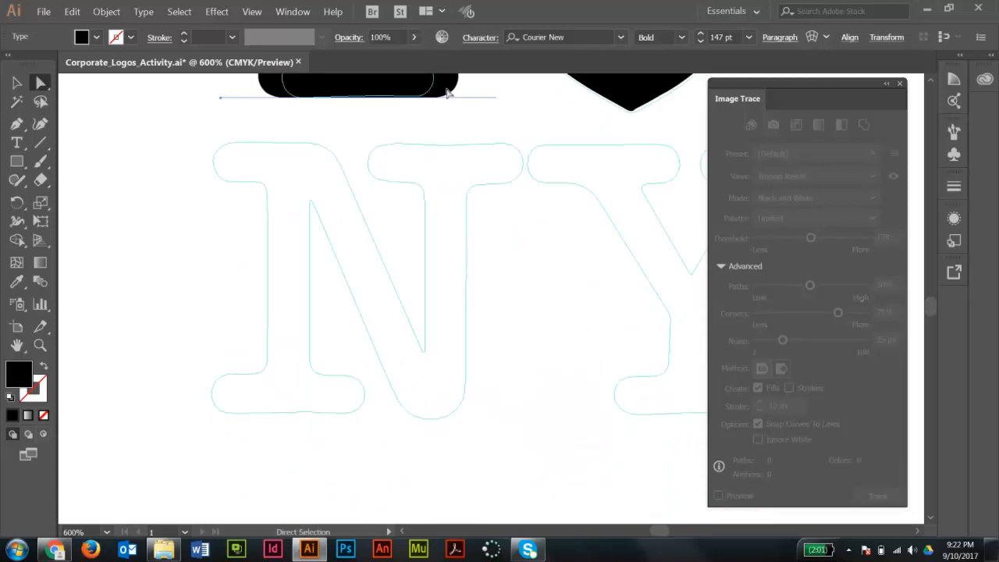
drag(448, 93, 458, 407)
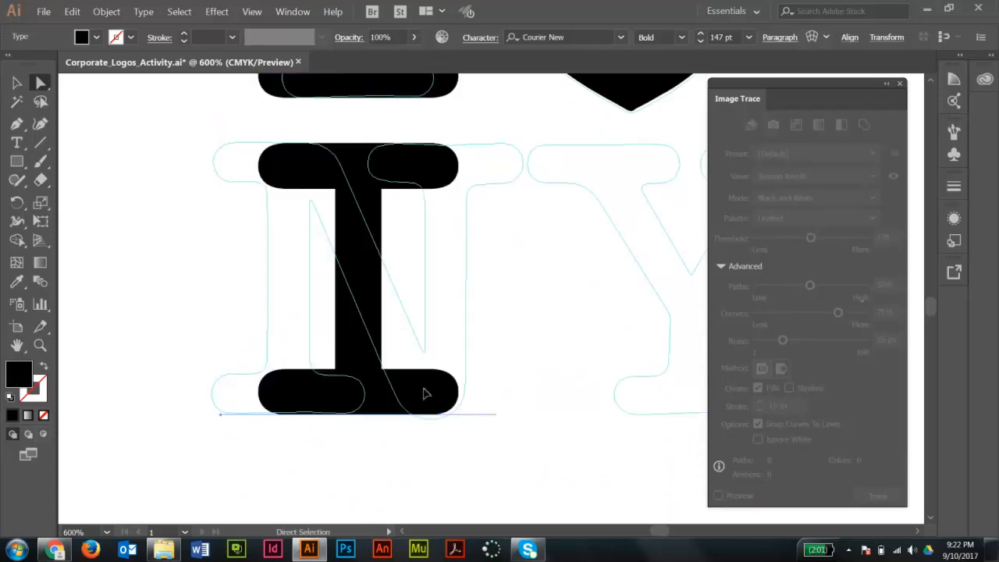
key(t)
double_click(426, 386)
text(NY)
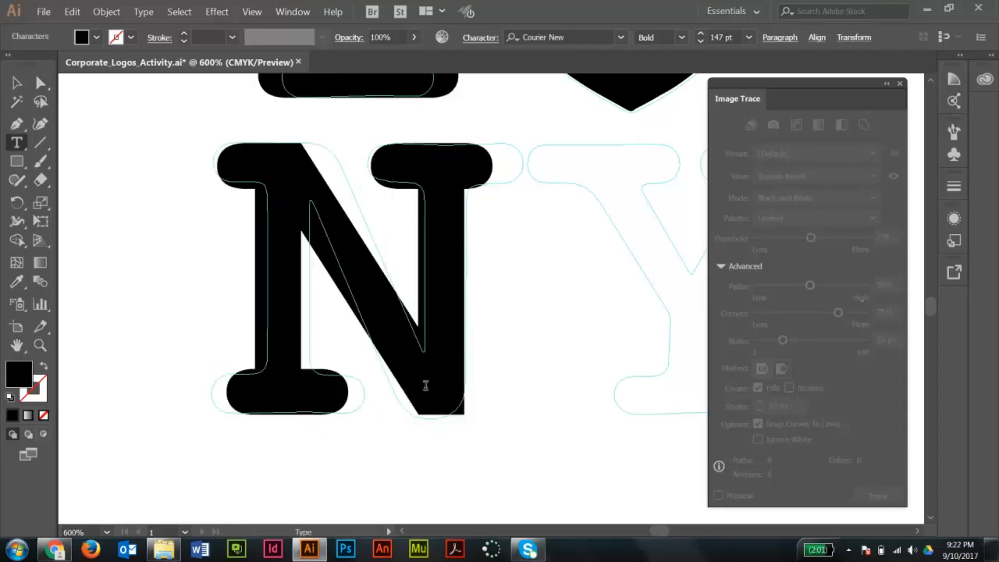
Widen the kerning between N and Y until the Y's stem lines up with its guide outline
key(Left)
key(alt+Right)
key(alt+Right)
key(alt+Right)
key(alt+Right)
key(alt+Right)
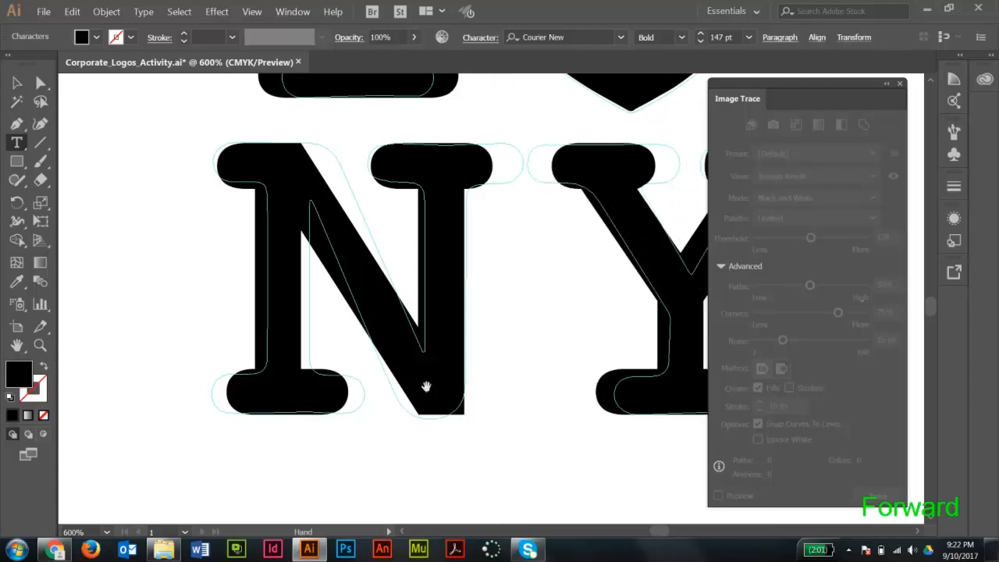
key(alt+Right)
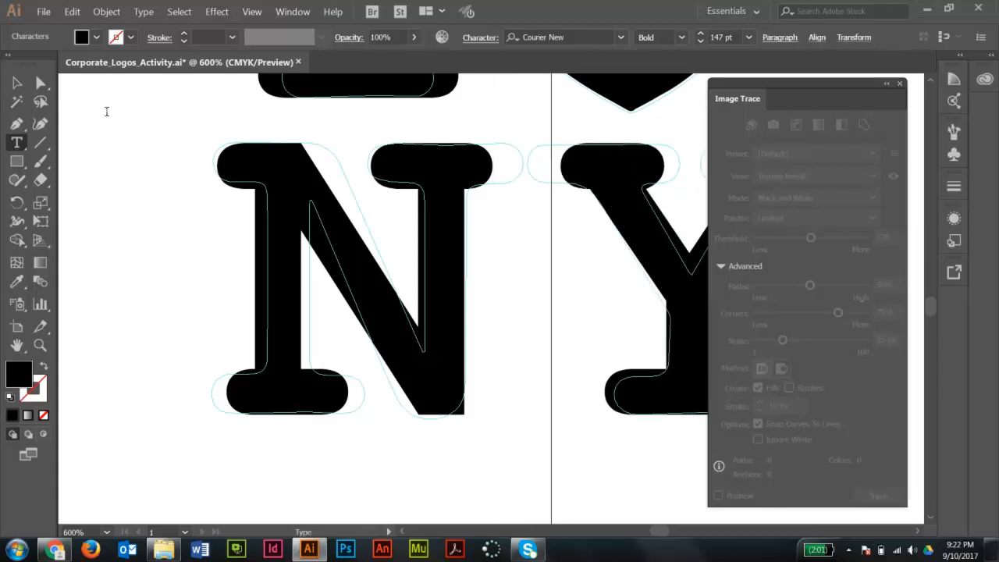
click(40, 83)
click(469, 262)
scroll(518, 264, down, 2)
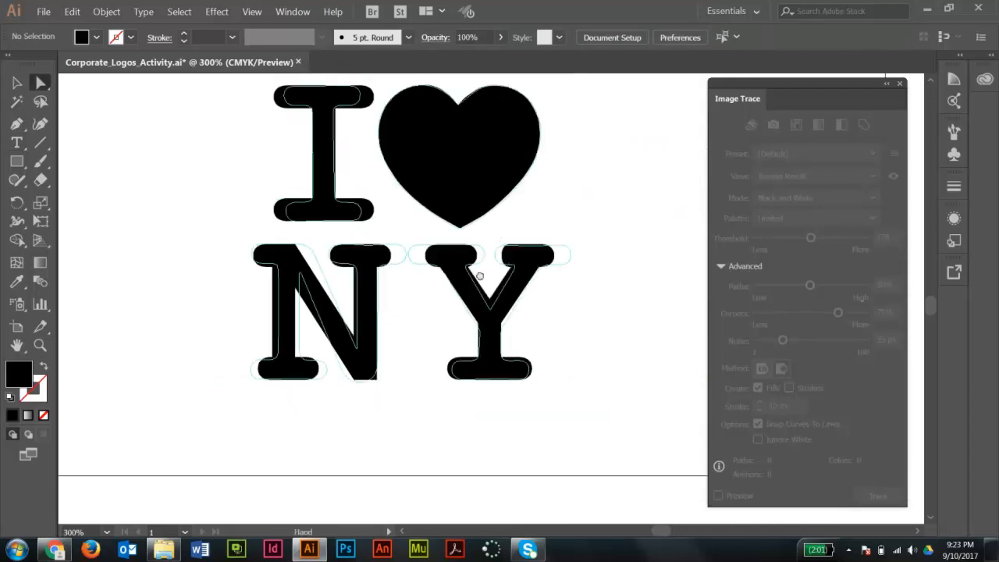
drag(500, 237, 484, 278)
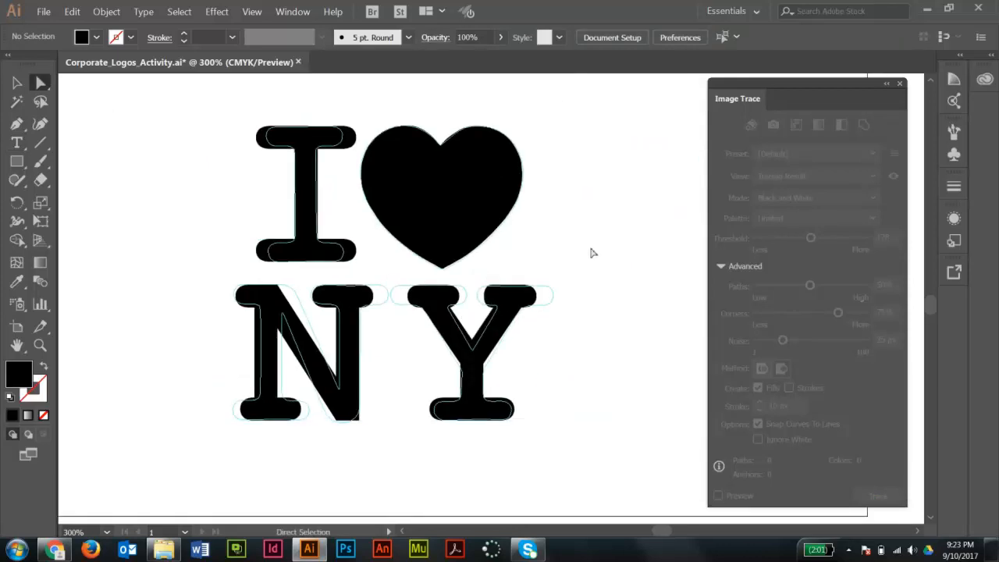
Tighten the kerning between N and Y so the two letters sit close together
double_click(468, 335)
key(alt+Left)
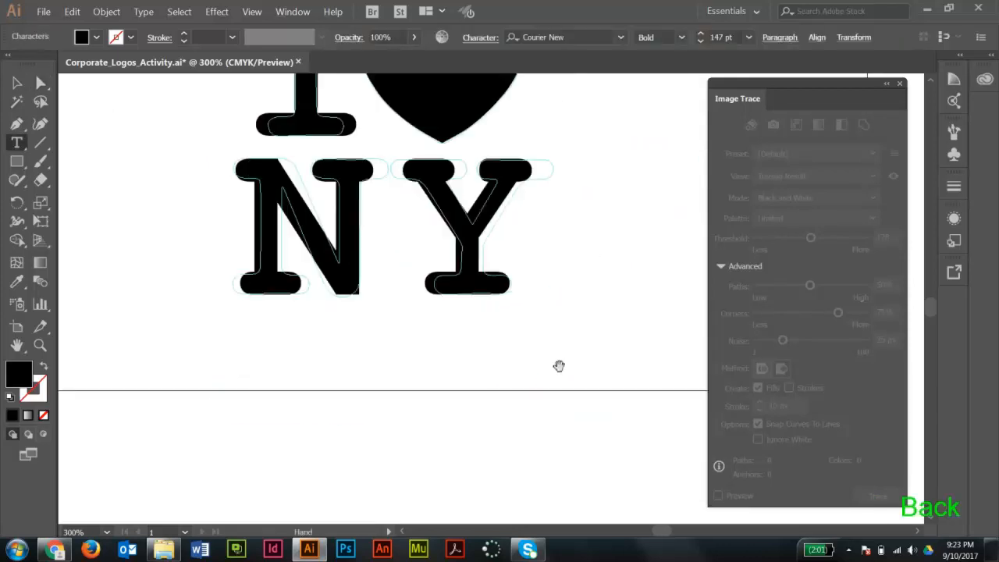
key(alt+Left)
key(alt+Left)
key(alt+Left)
key(alt+Left)
key(alt+Left)
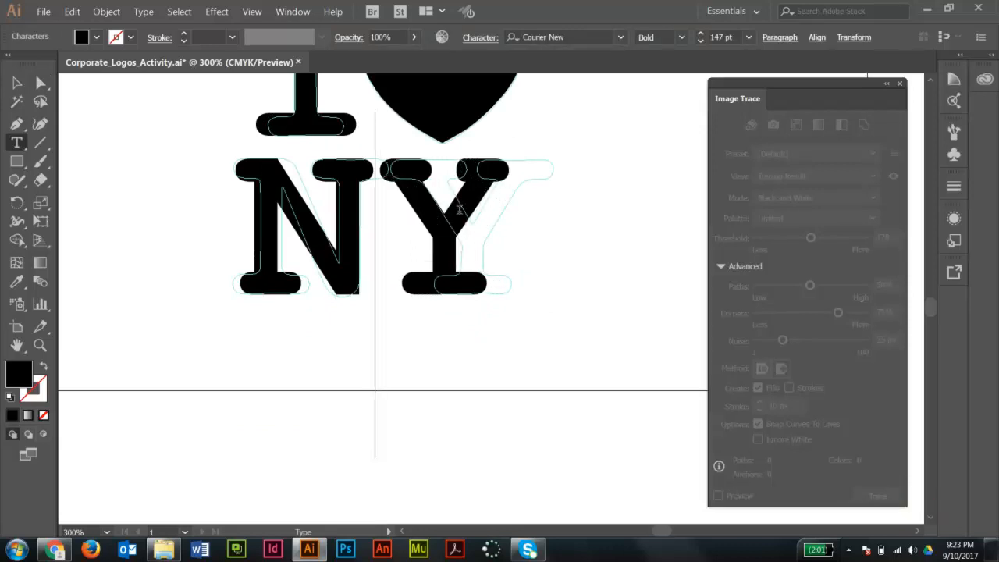
click(40, 83)
click(109, 111)
Hide the guides to examine all three logos and the adidas logo up close, and show the guides again
key(space)
drag(586, 113, 537, 281)
ctrl+alt+click(599, 195)
ctrl+alt+click(484, 234)
ctrl+alt+click(540, 334)
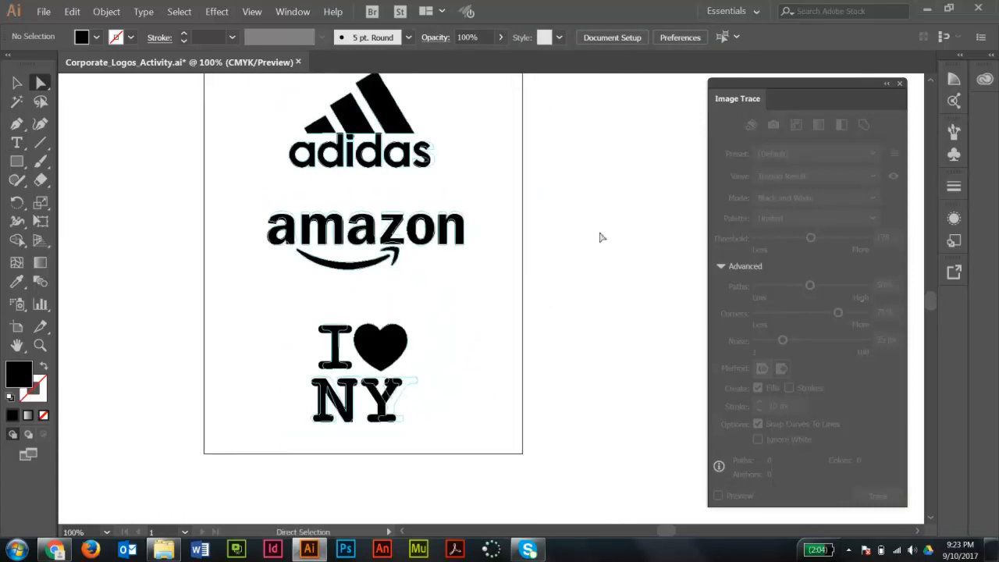
drag(580, 198, 583, 226)
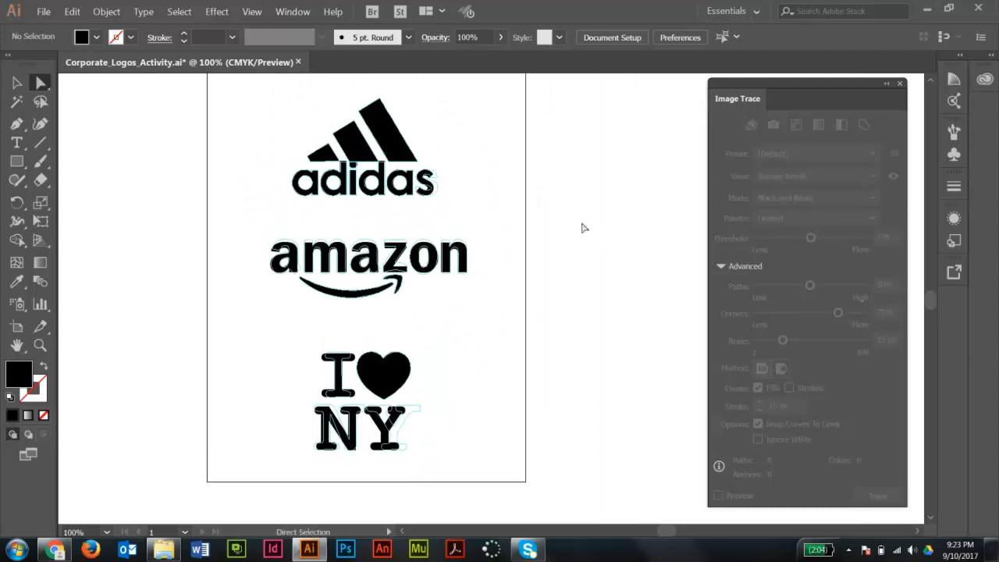
key(ctrl)
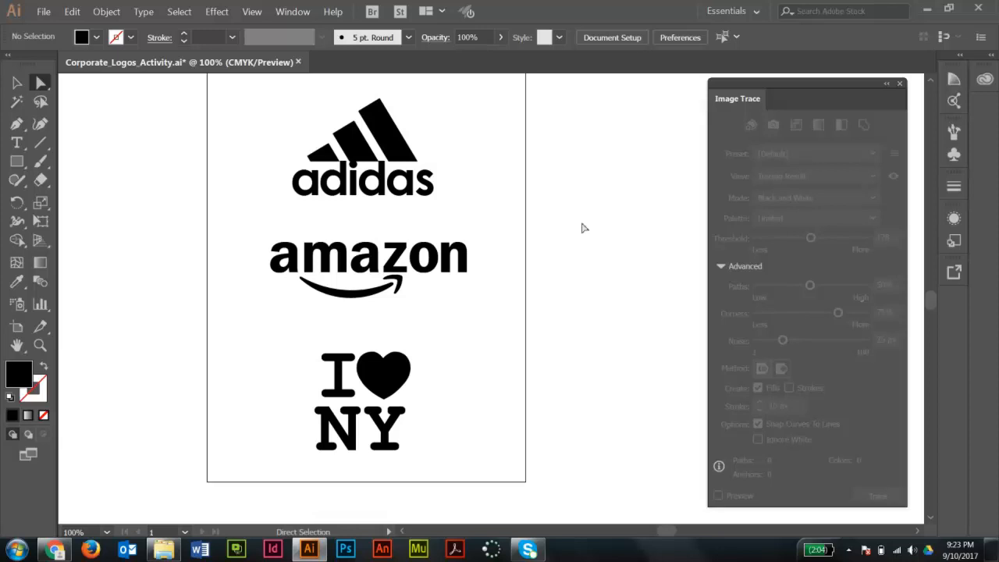
drag(254, 104, 445, 212)
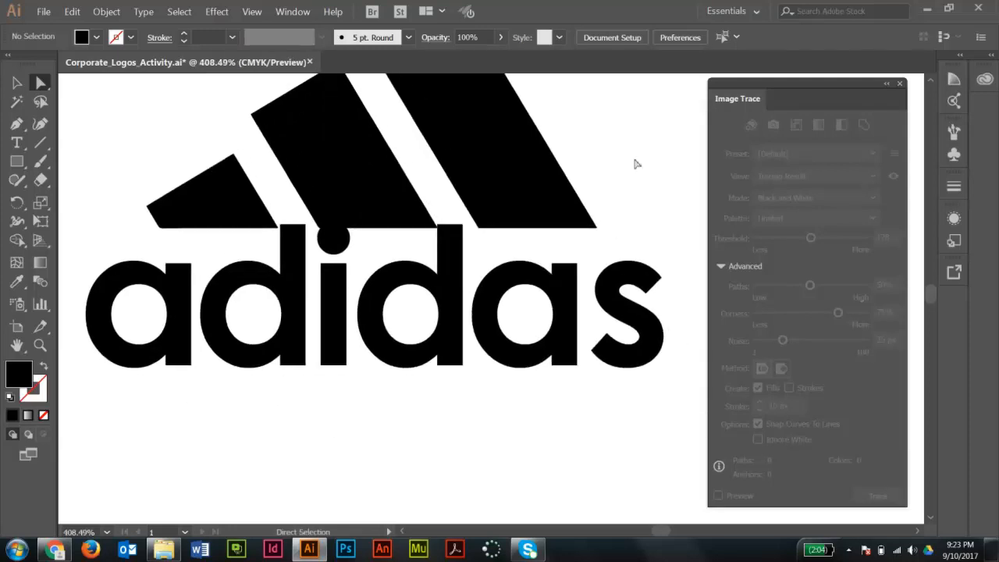
key(ctrl+a)
Duplicate the adidas, amazon, I and NY text beside the artboard and delete those copies
click(449, 290)
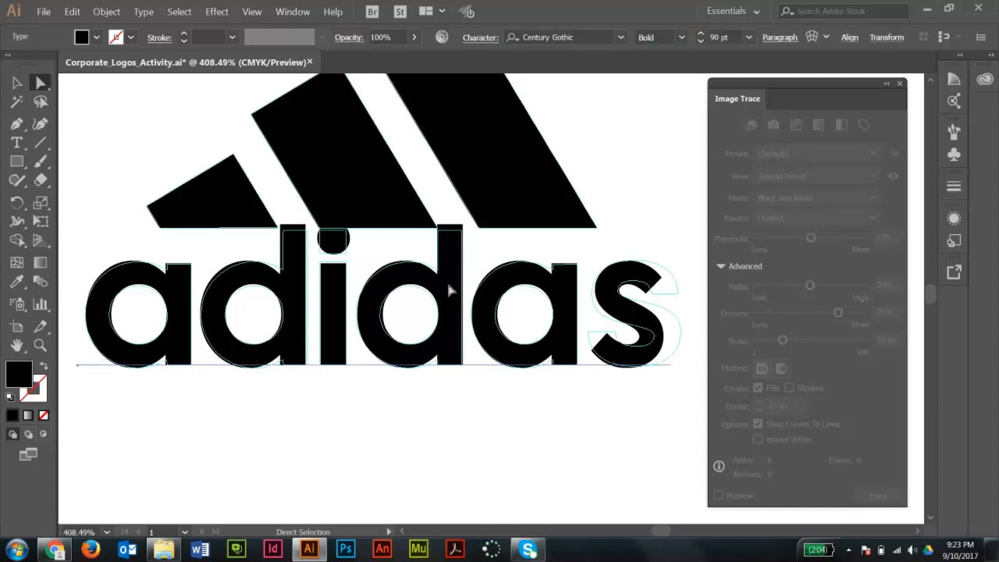
ctrl+alt+click(460, 378)
ctrl+alt+click(460, 377)
ctrl+alt+click(459, 378)
ctrl+alt+click(460, 378)
ctrl+alt+click(499, 313)
drag(461, 270, 291, 239)
shift+click(290, 237)
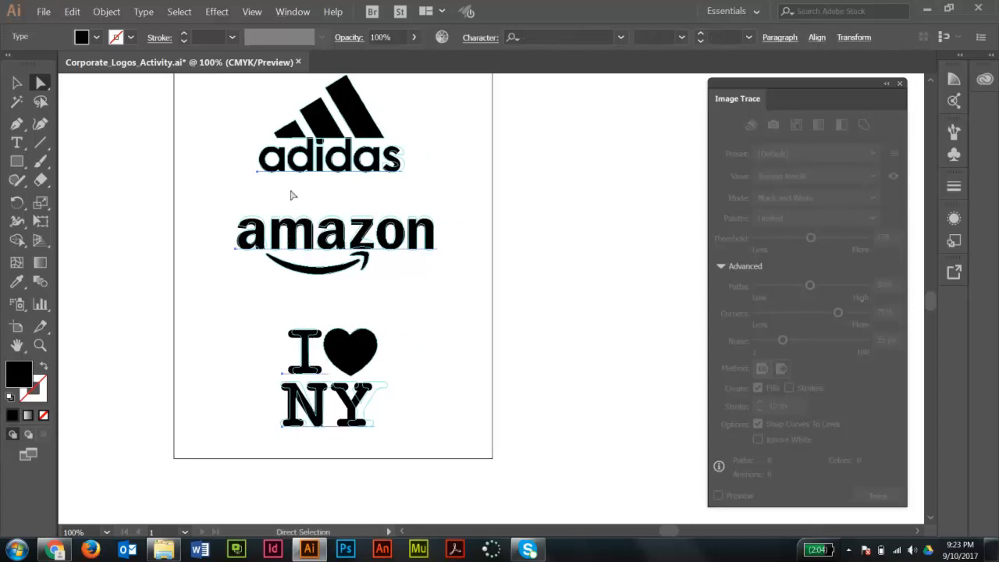
drag(266, 170, 572, 194)
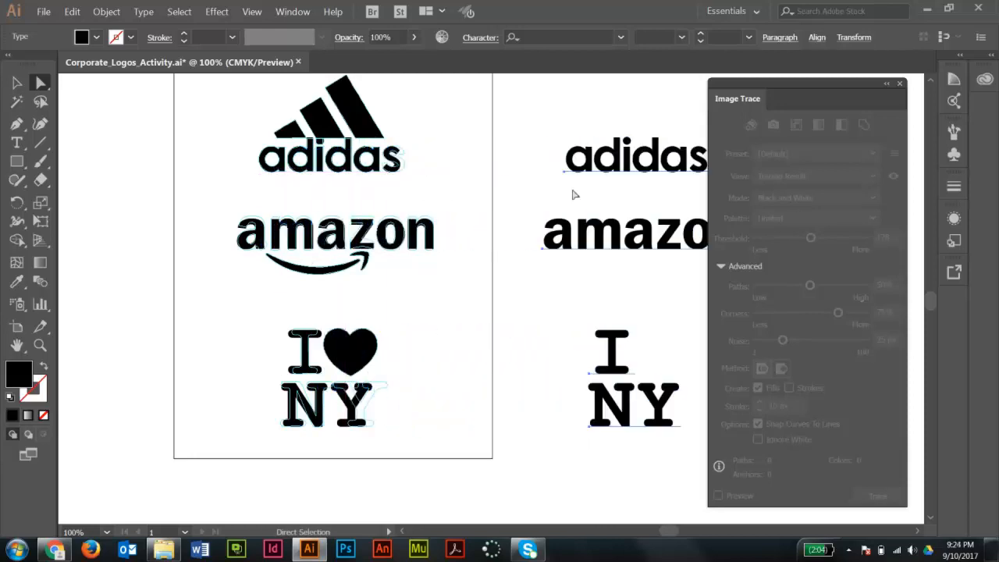
key(Delete)
Select the adidas, amazon, I and NY text together and place a duplicate set on the blank canvas beside the artboard
click(357, 162)
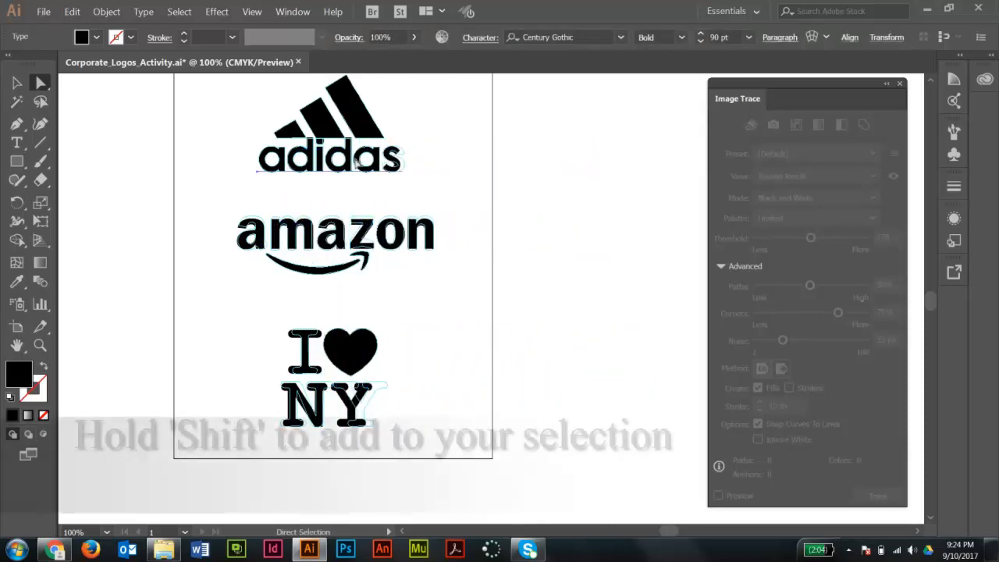
shift+click(410, 241)
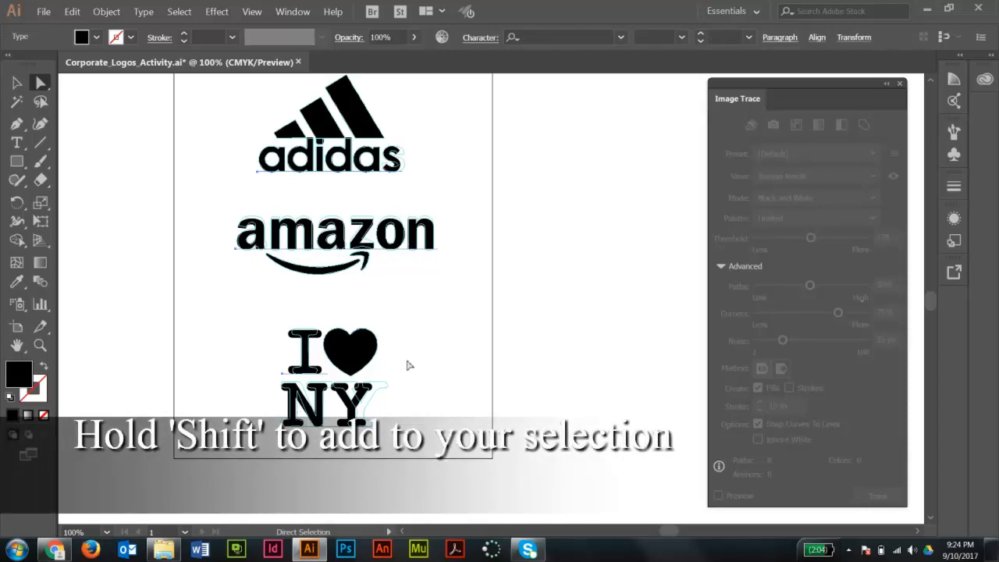
drag(286, 171, 556, 201)
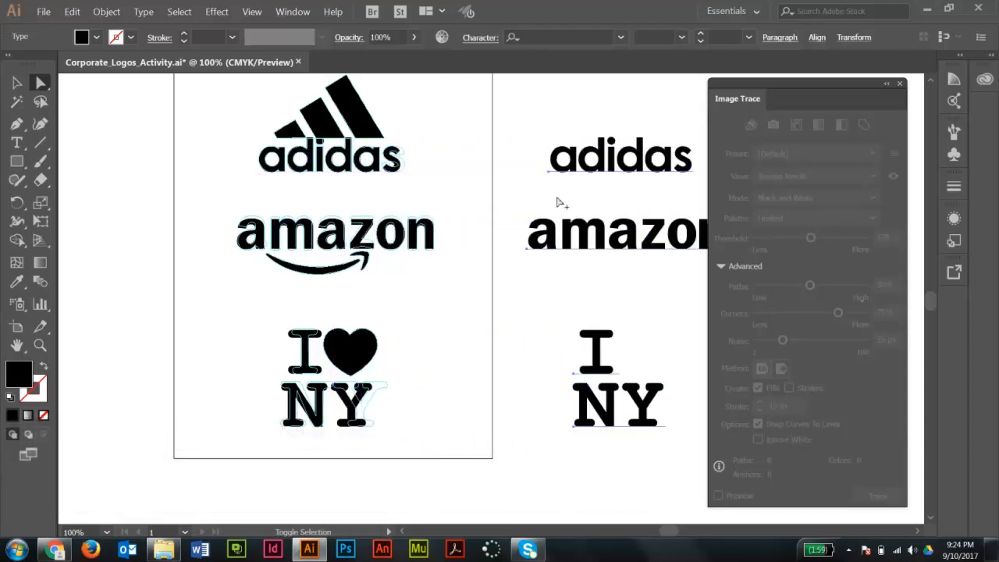
click(531, 111)
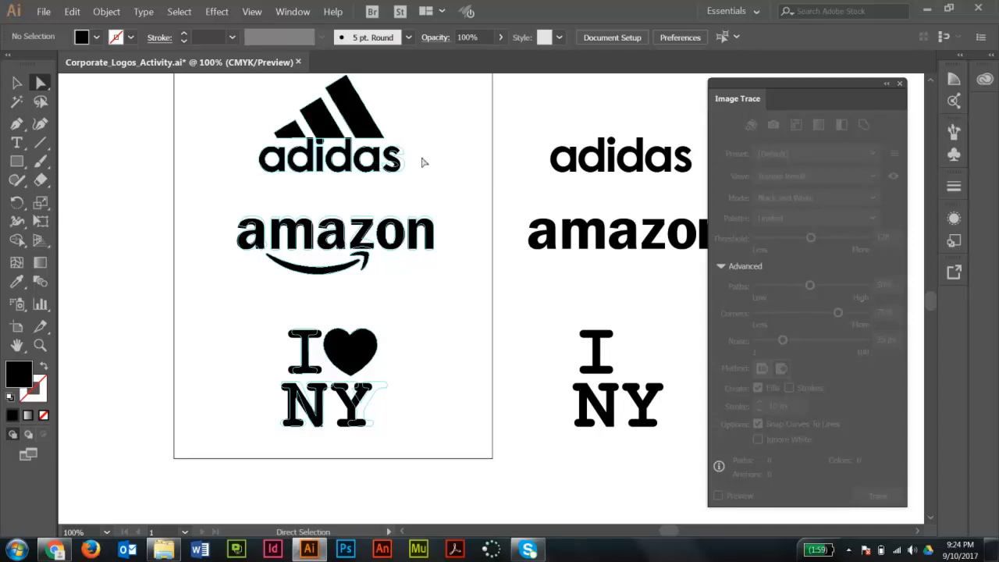
Try replacing the second a in the duplicated adidas text with a c, and undo the edit
scroll(434, 161, right, 3)
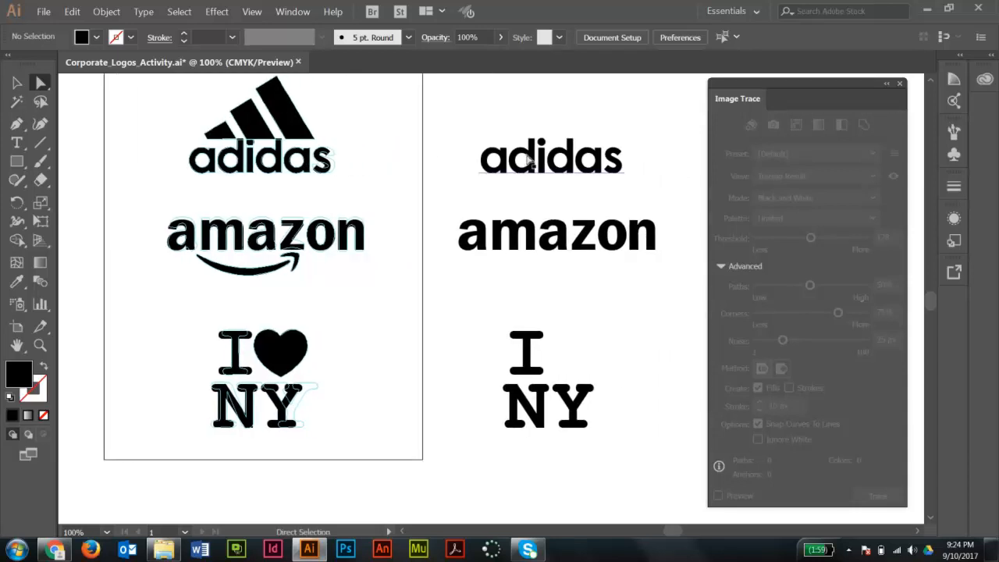
key(t)
click(603, 166)
drag(593, 157, 584, 159)
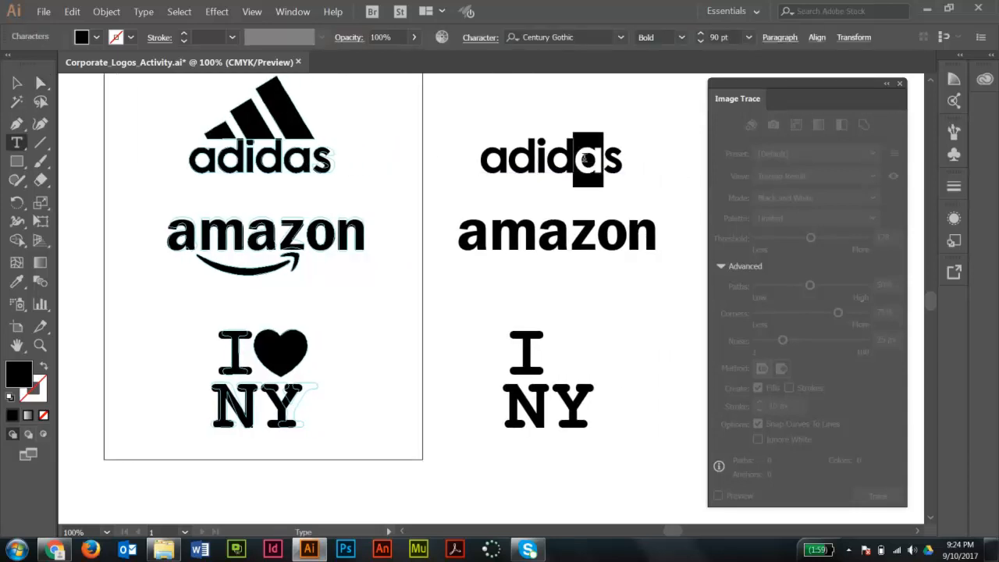
text(c)
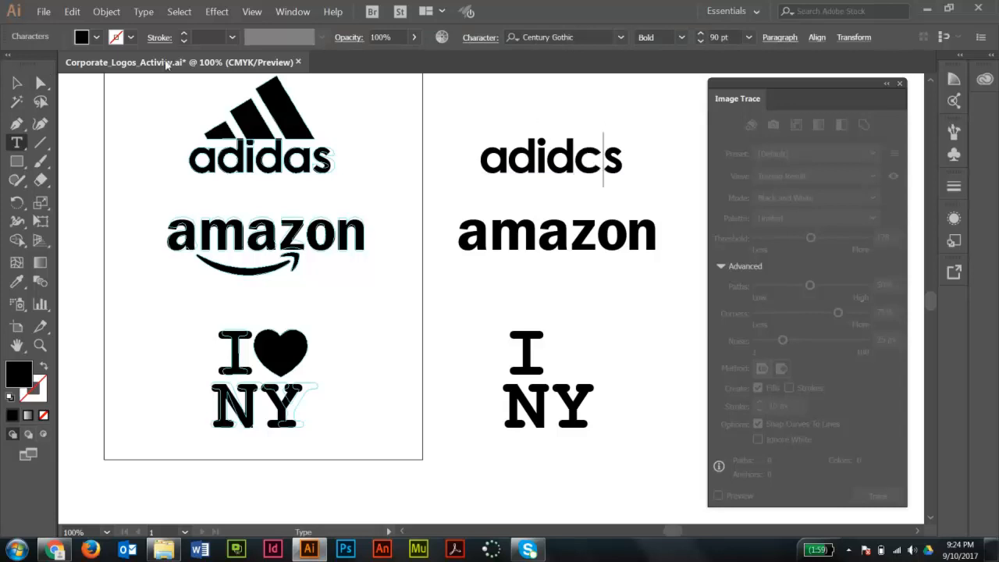
key(ctrl+z)
click(40, 83)
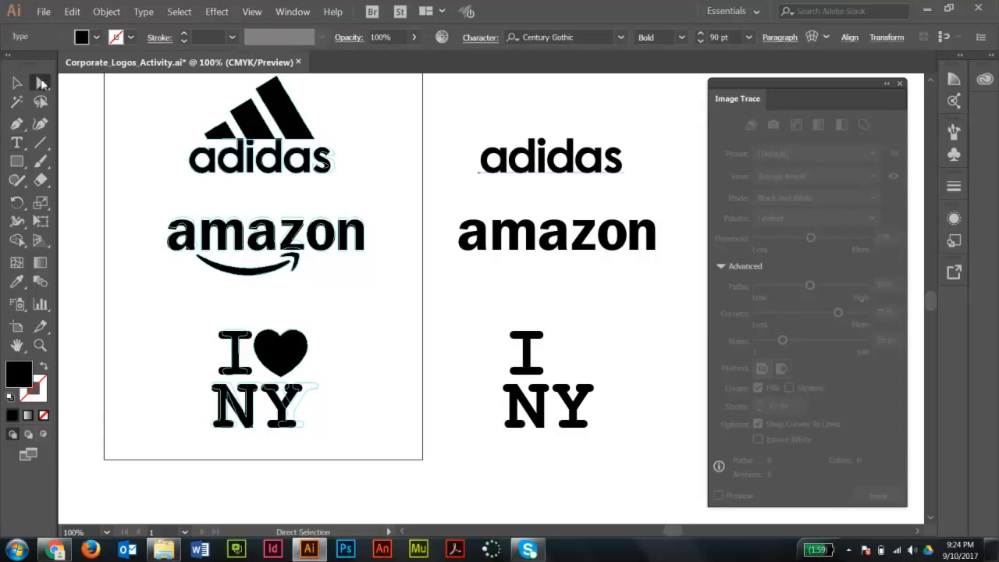
click(508, 127)
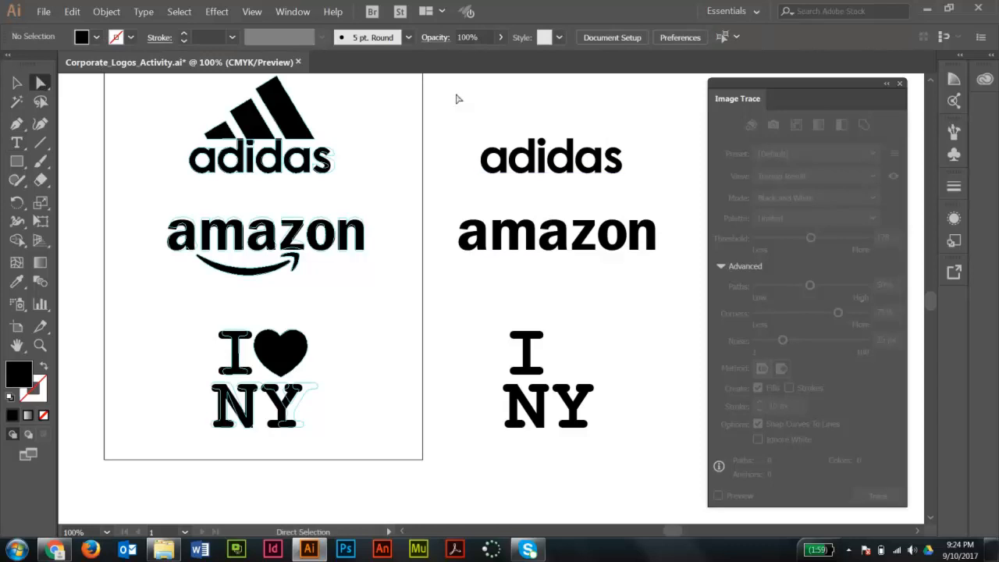
Convert the adidas text of the logo on the artboard to outlines
drag(153, 83, 422, 247)
drag(653, 183, 585, 193)
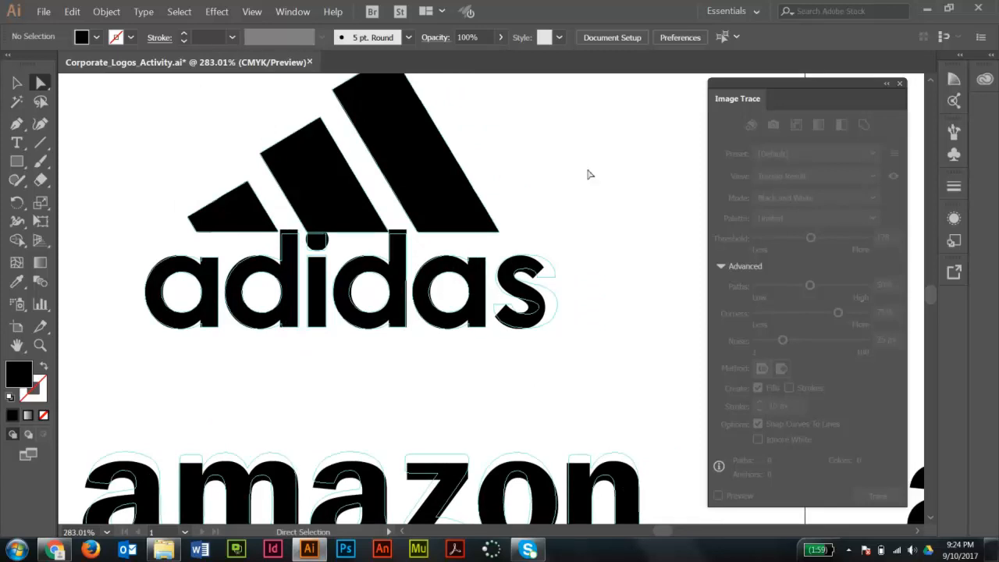
drag(551, 214, 601, 219)
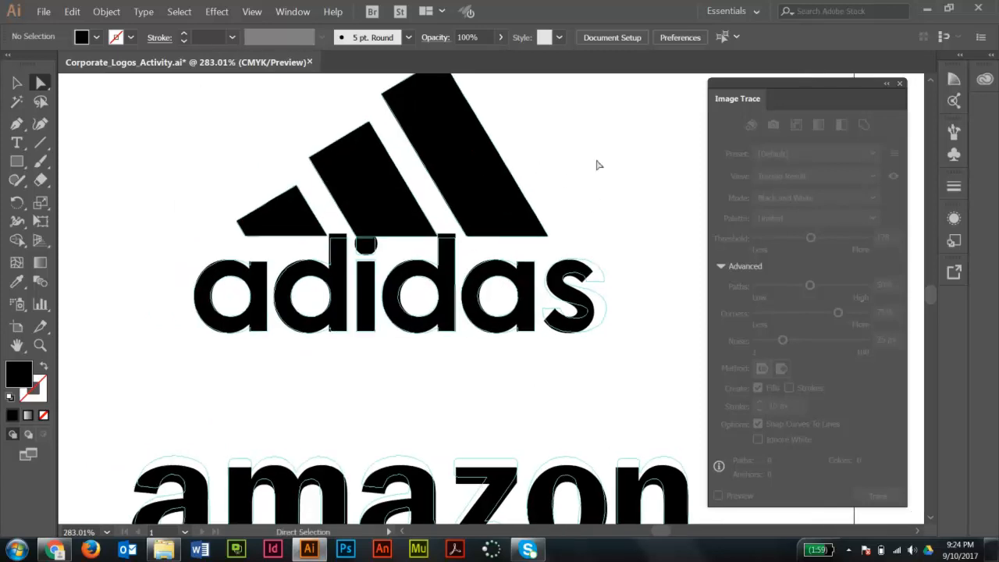
click(476, 286)
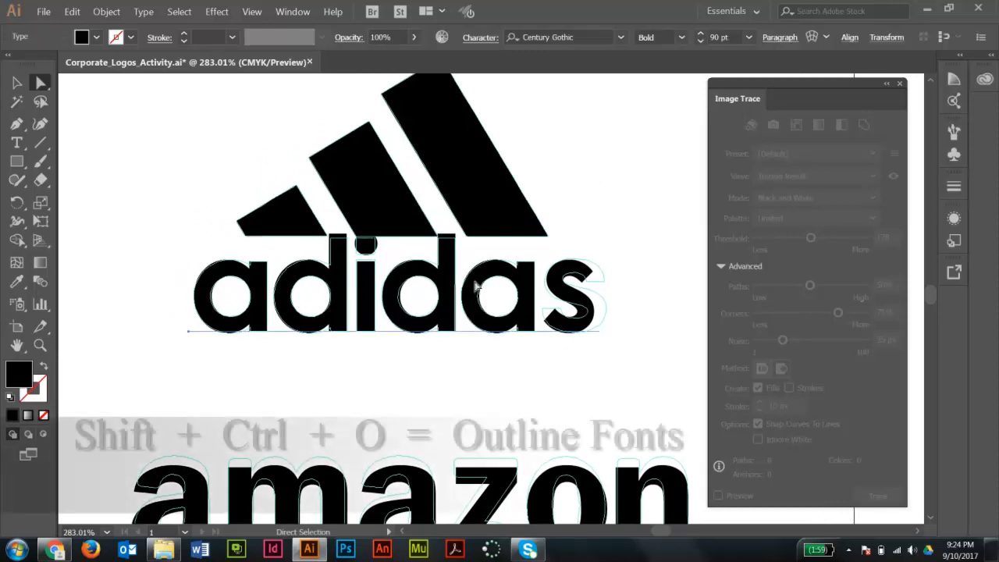
key(ctrl+shift+o)
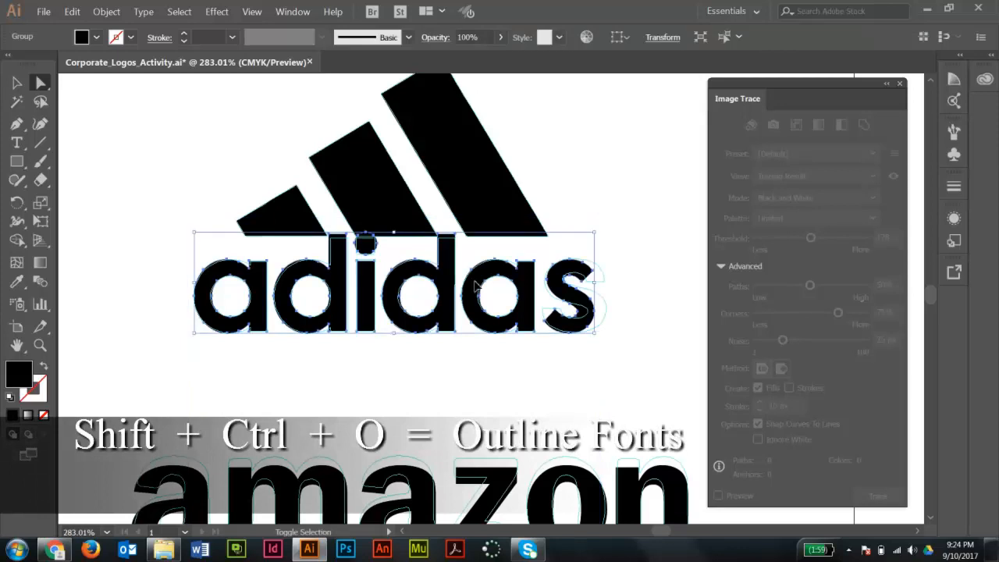
Move the top edge of the first d's stem in the outlined adidas lettering straight down to the guide outline
drag(195, 196, 458, 373)
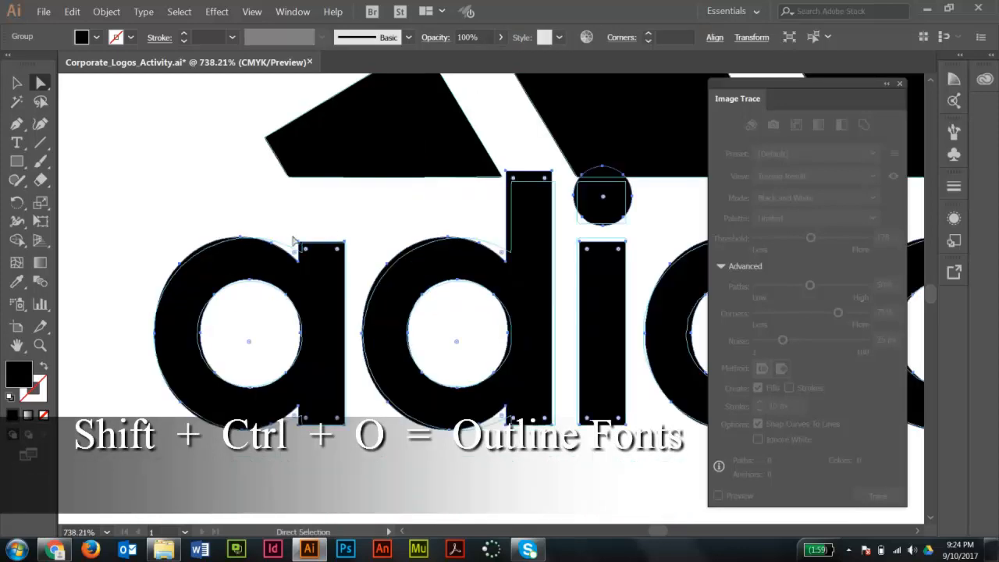
drag(416, 234, 222, 220)
drag(531, 212, 377, 208)
mouse_move(499, 221)
mouse_down()
mouse_move(367, 210)
mouse_move(420, 208)
mouse_move(370, 203)
mouse_move(644, 262)
mouse_move(499, 245)
mouse_up()
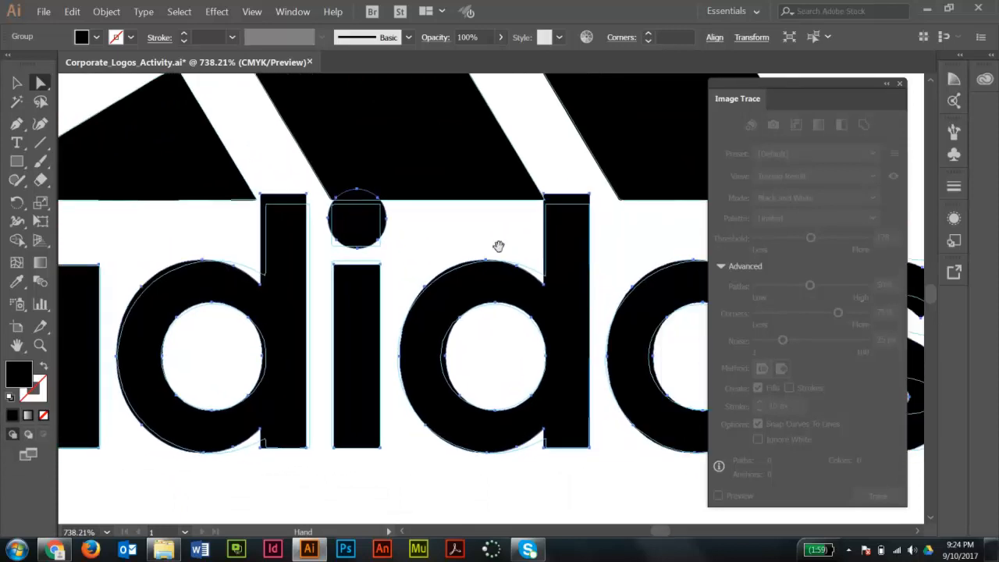
click(275, 174)
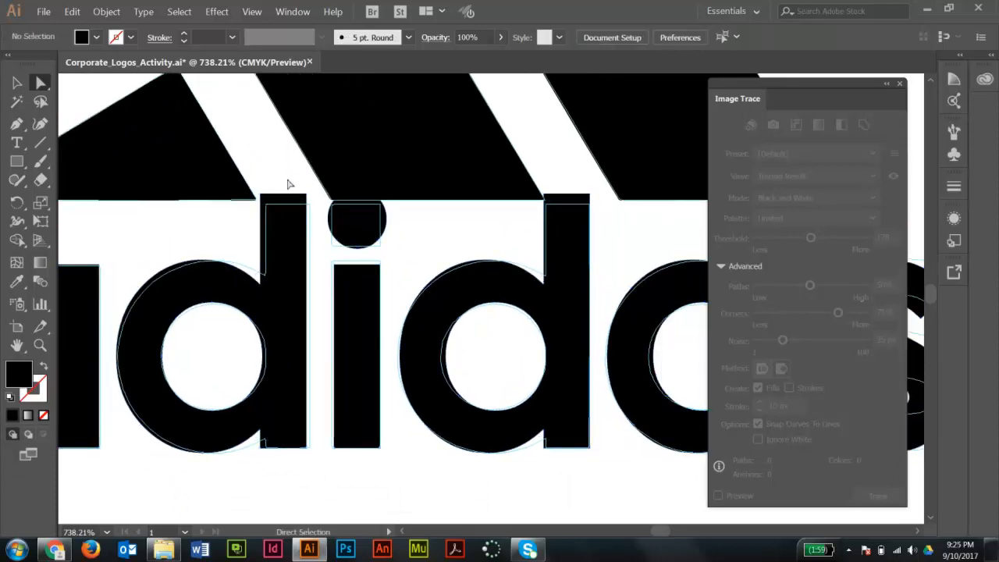
drag(295, 186, 355, 187)
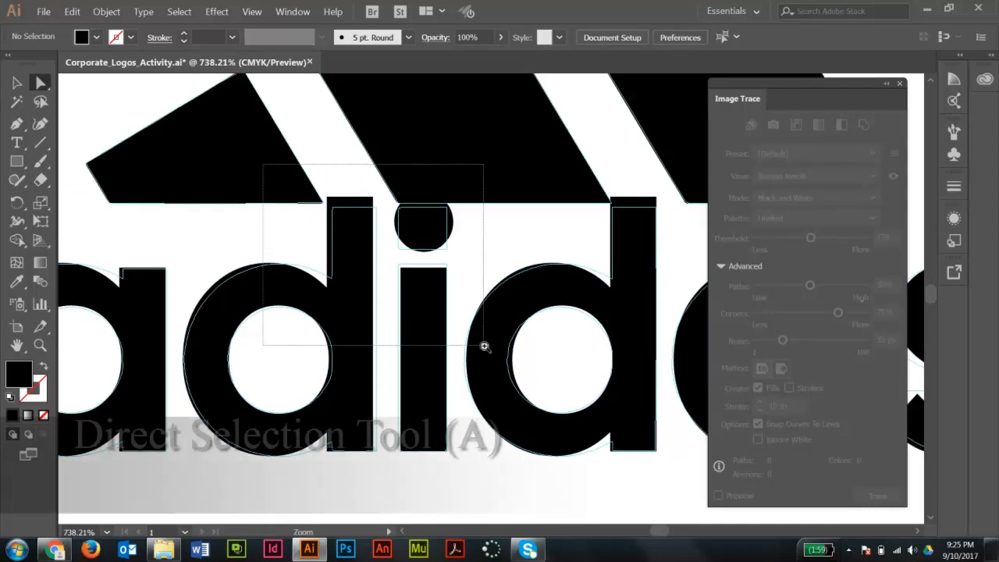
scroll(488, 343, up, 3)
click(41, 82)
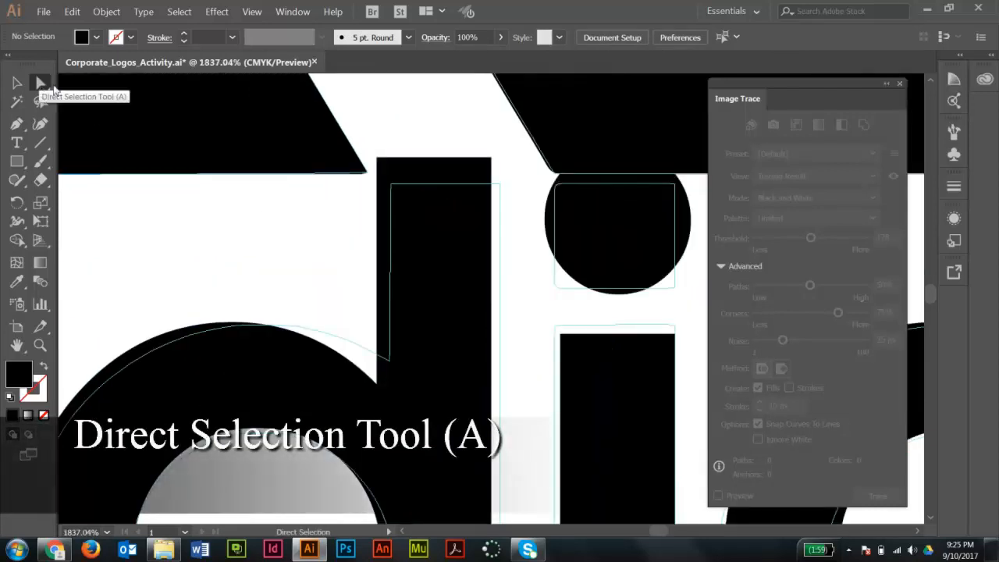
click(450, 160)
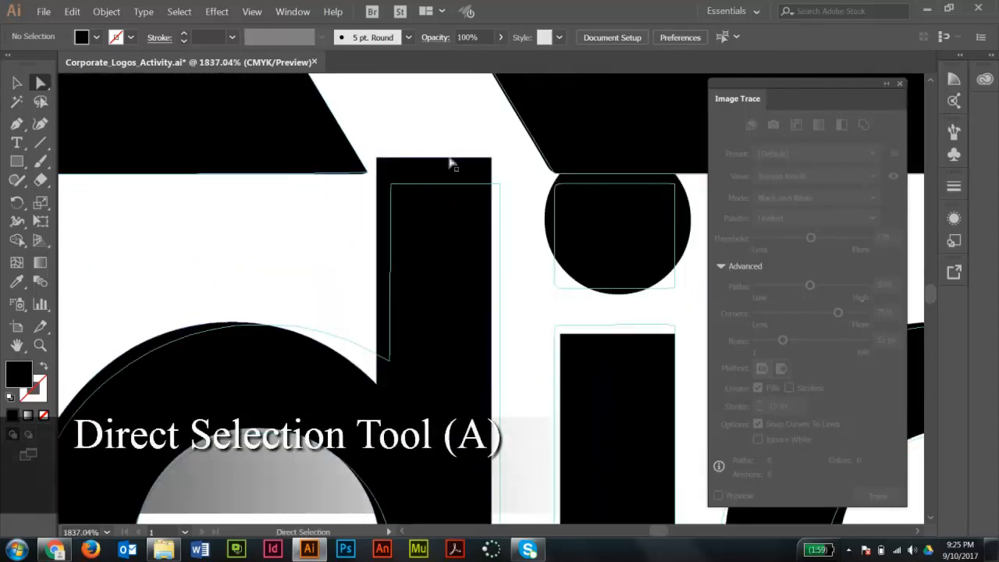
drag(450, 159, 452, 189)
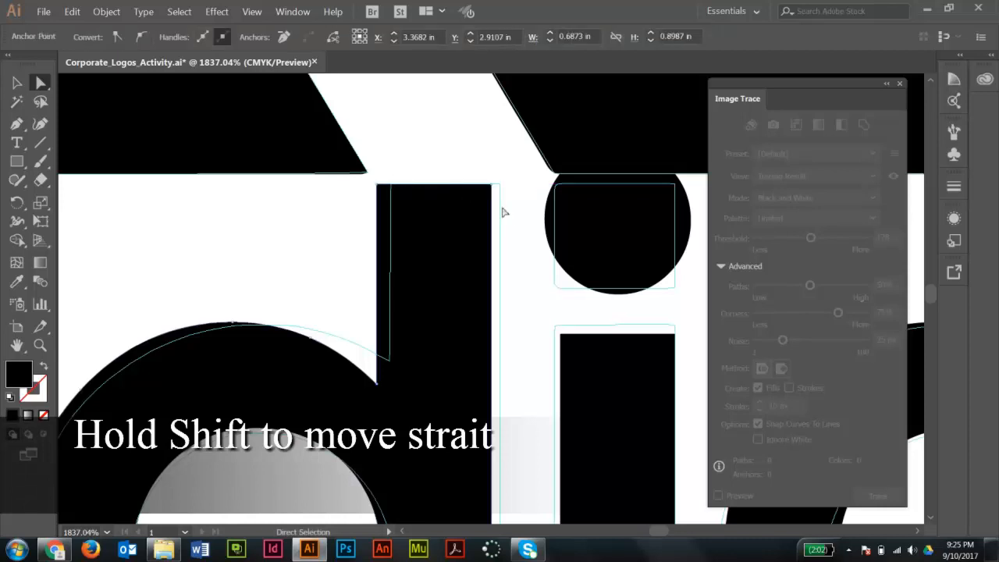
click(515, 208)
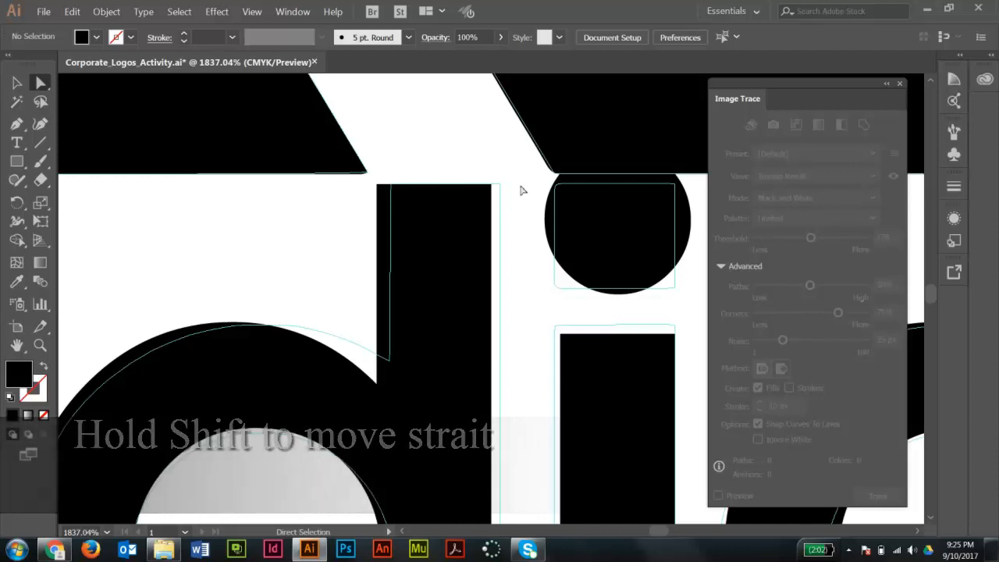
Repeat the same downward move on the top edge of the second d's stem in adidas
scroll(637, 238, right, 10)
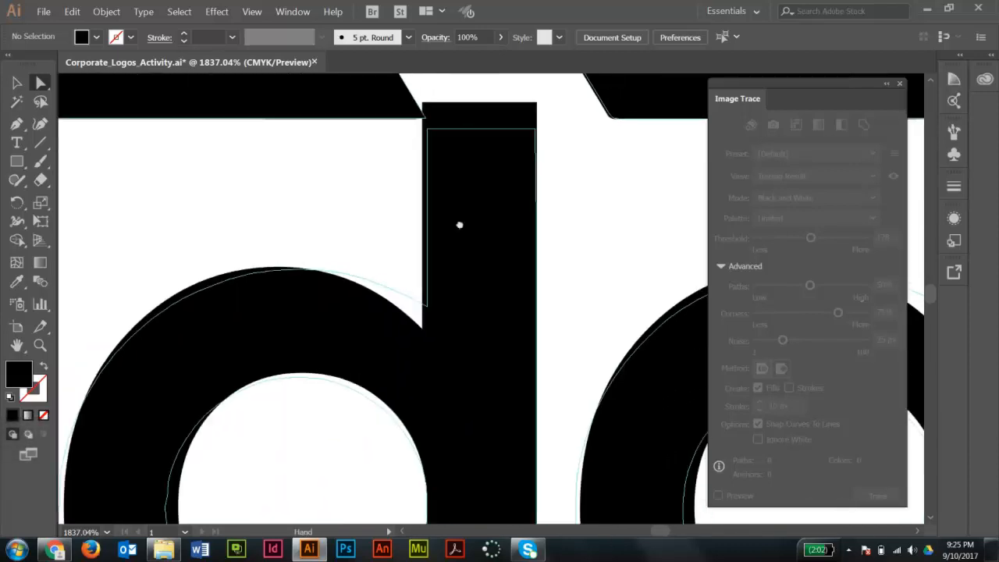
drag(460, 225, 452, 230)
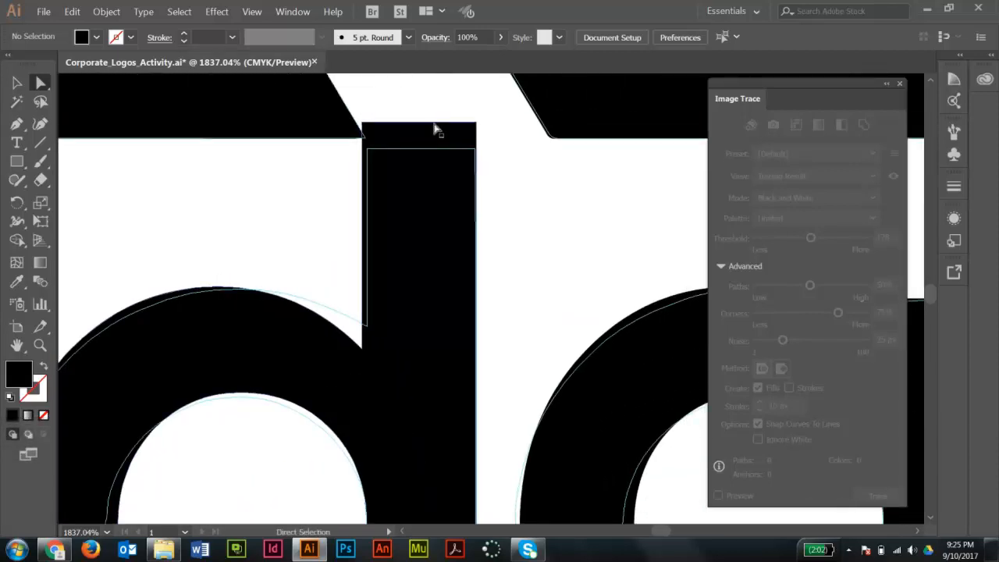
click(435, 128)
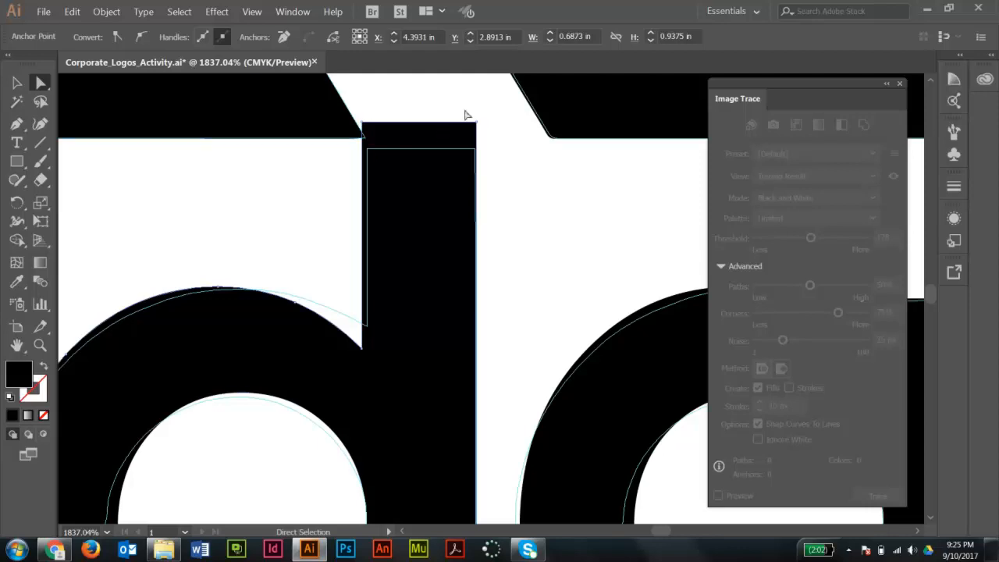
key(ctrl+d)
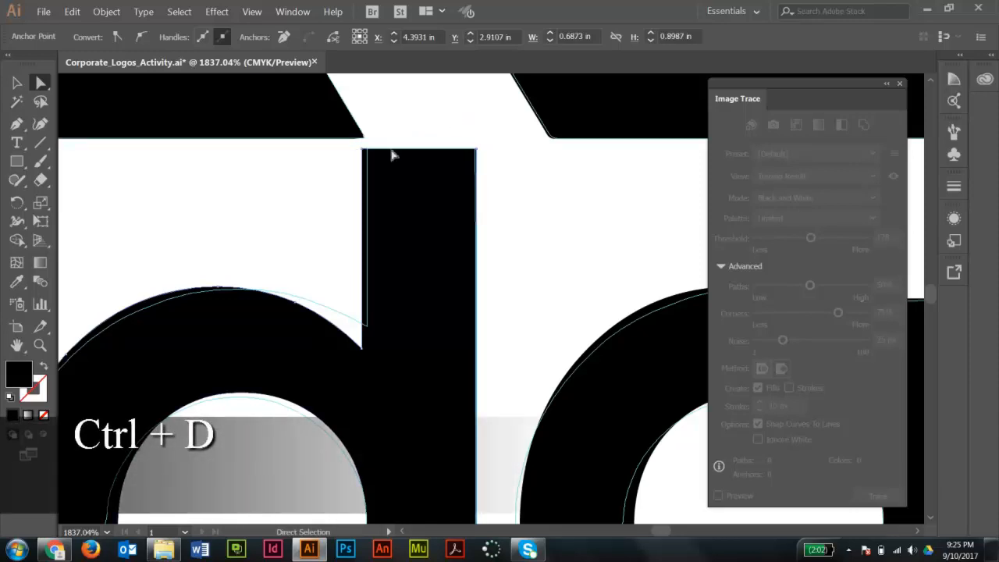
click(416, 131)
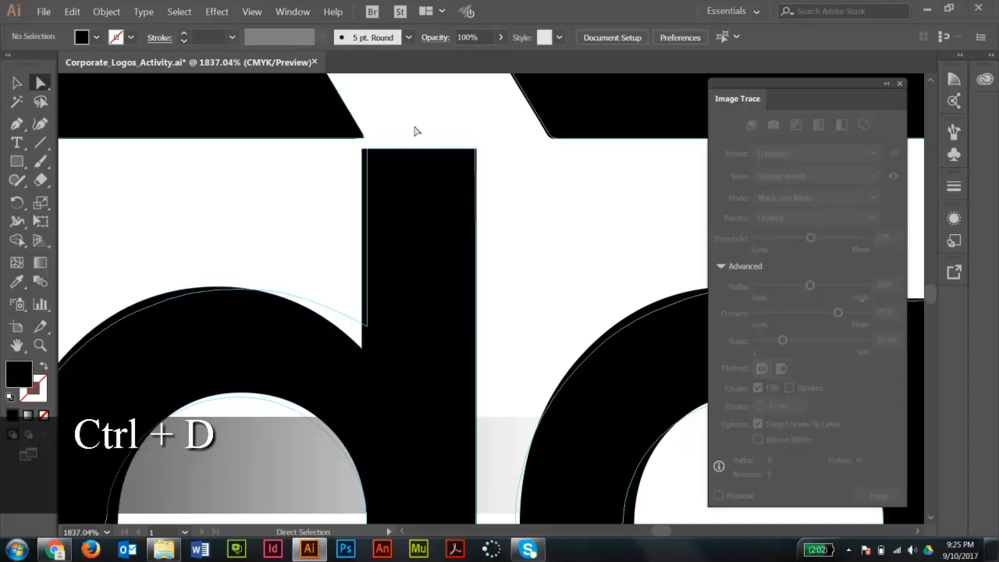
Select only the round dot of the i in the outlined adidas lettering and delete it
drag(139, 231, 455, 261)
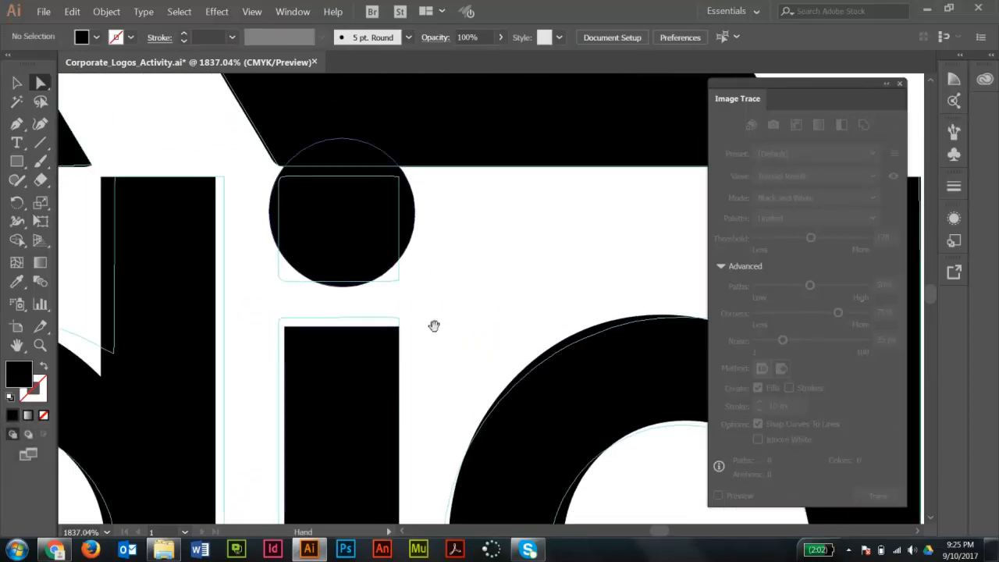
drag(434, 326, 442, 292)
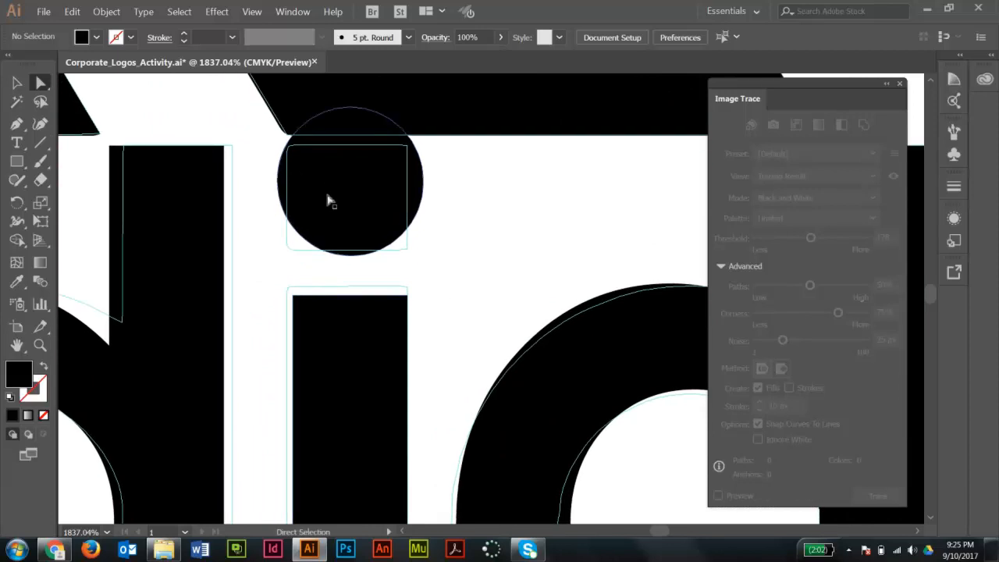
click(354, 172)
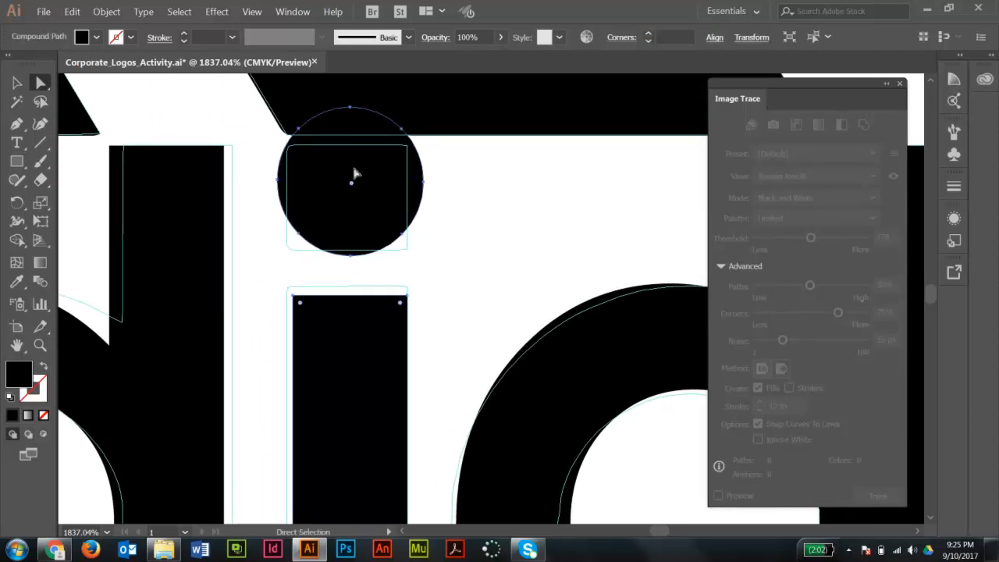
drag(430, 403, 412, 380)
drag(403, 193, 401, 377)
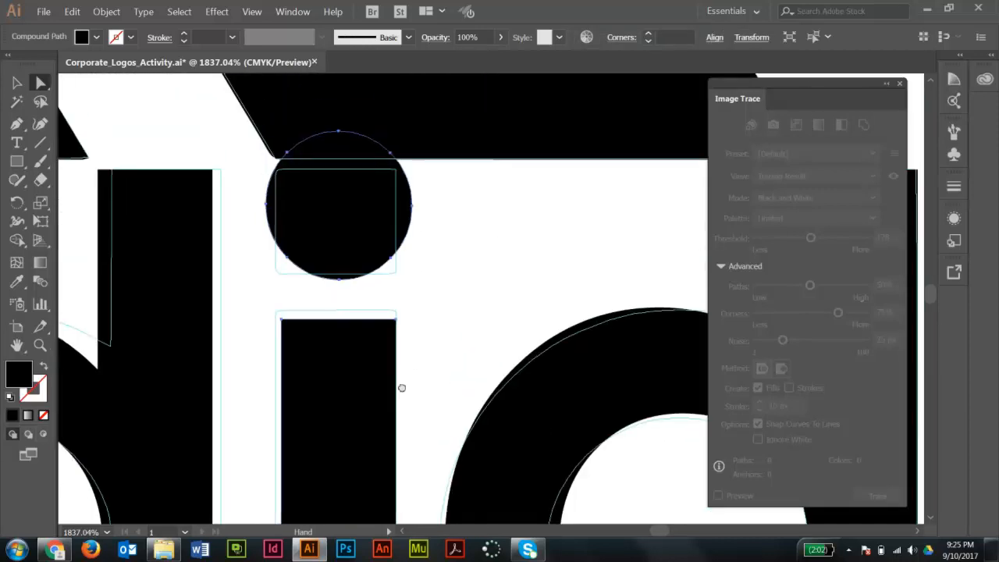
click(447, 268)
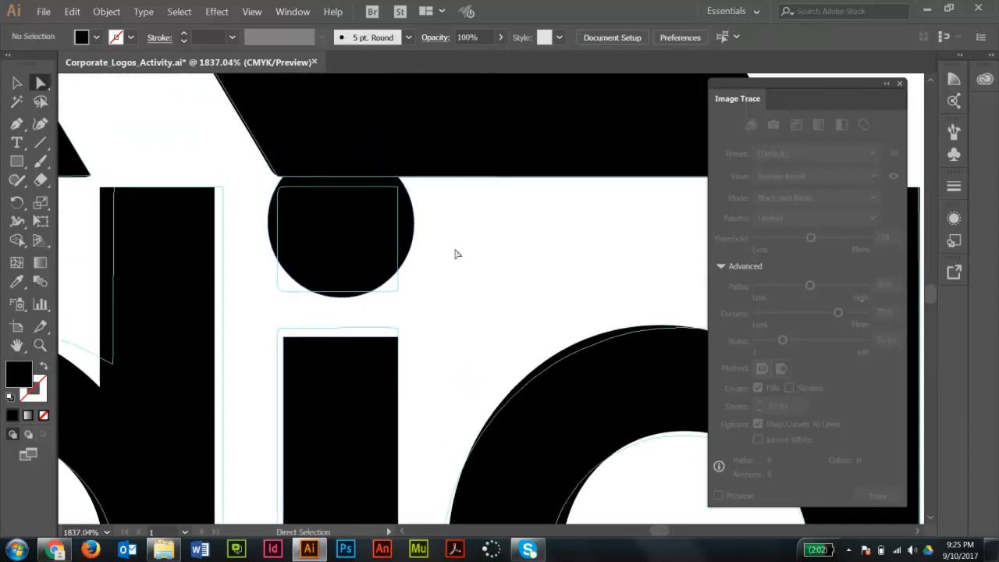
click(363, 236)
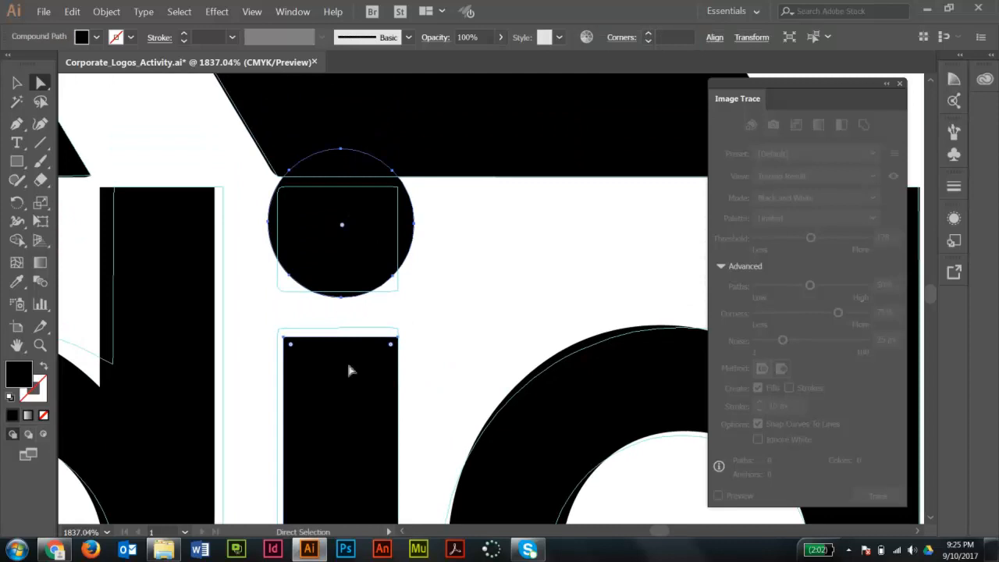
click(428, 295)
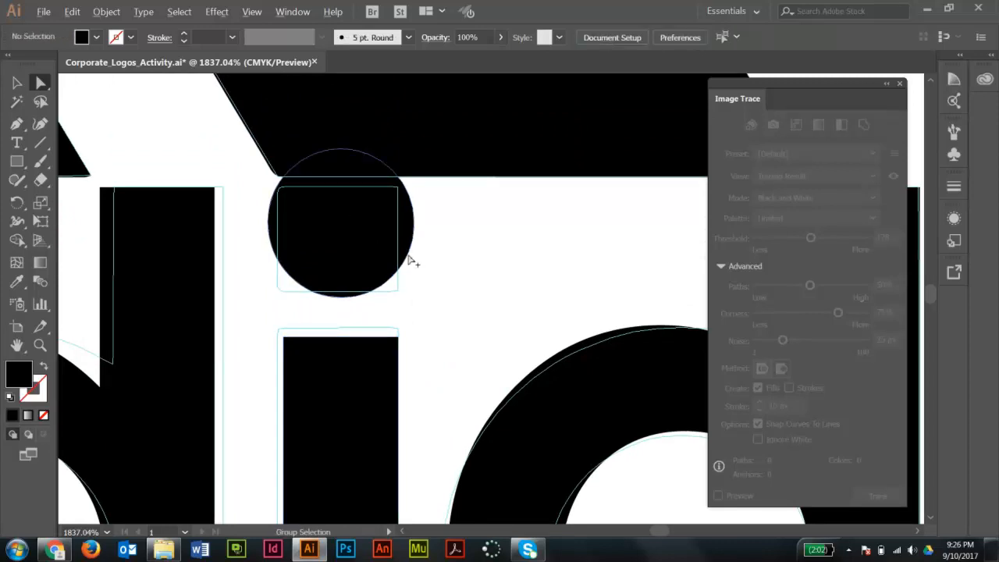
click(407, 260)
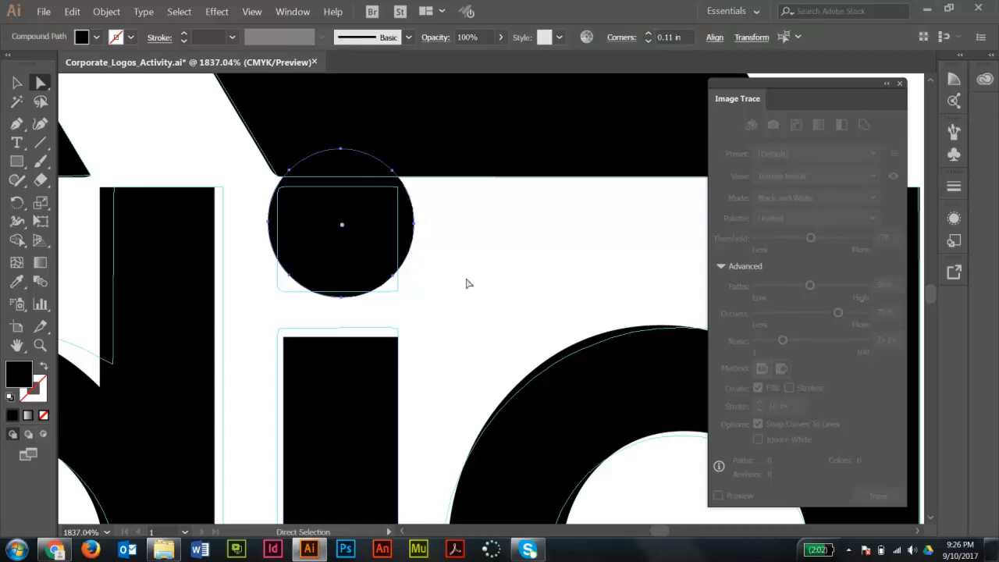
key(Delete)
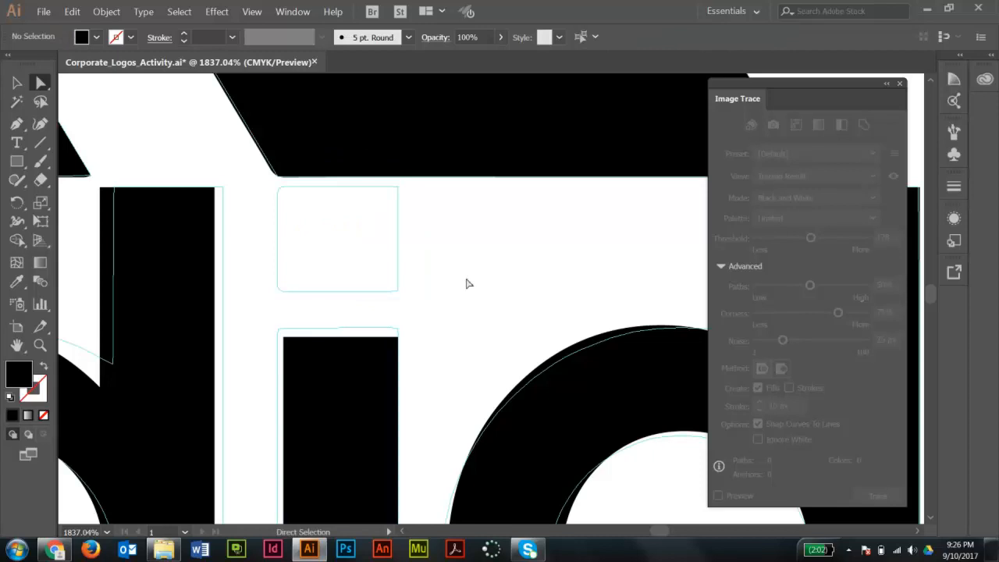
Duplicate the i's stem straight up by about 0.22 in so its top edge meets the top of the square dot guide
click(398, 341)
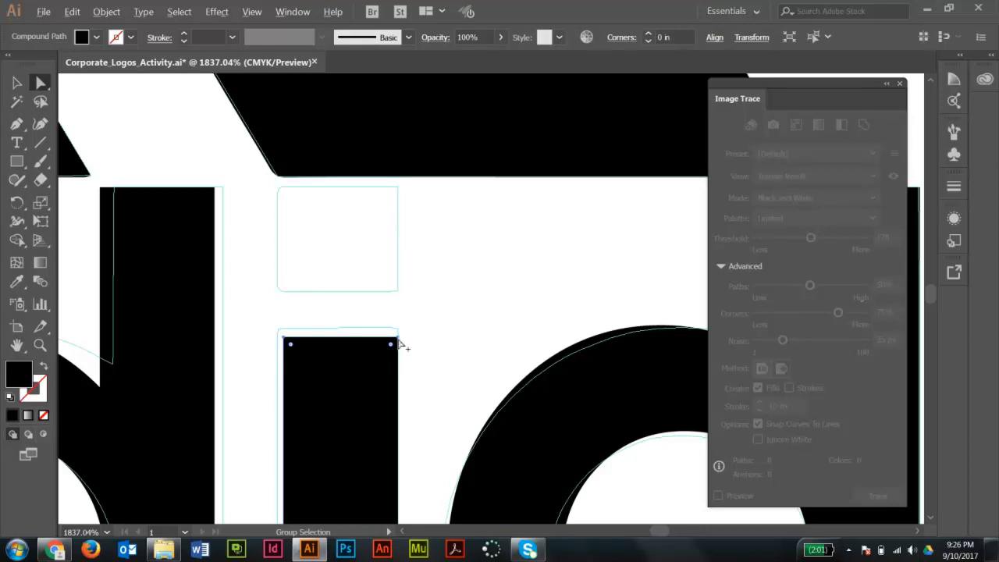
drag(398, 340, 401, 191)
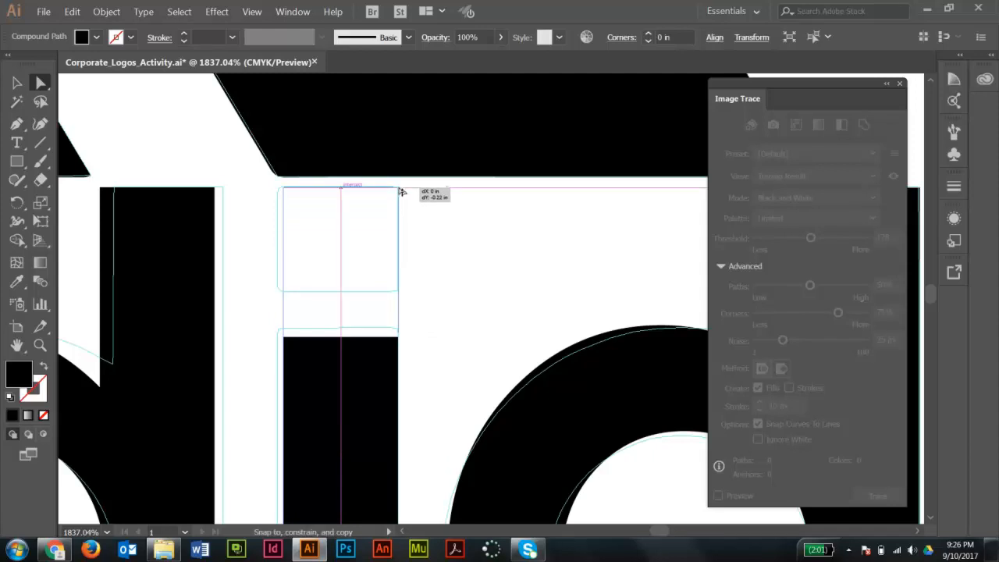
drag(402, 192, 402, 191)
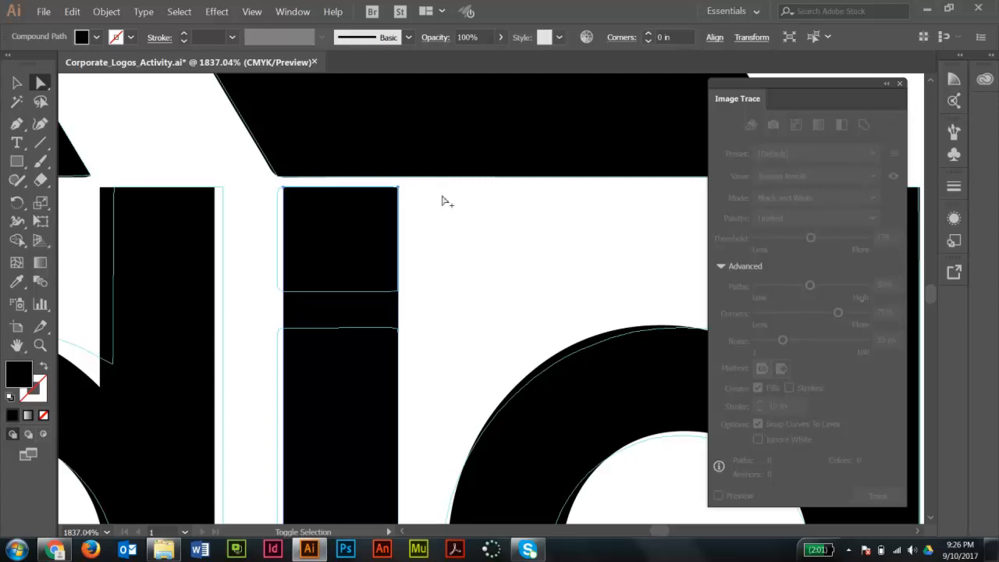
click(450, 273)
Move the two bottom anchor points of the duplicated stem up to the lower edge of the dot guide, forming a square dot
ctrl+alt+click(453, 366)
ctrl+alt+click(453, 365)
drag(500, 318, 468, 263)
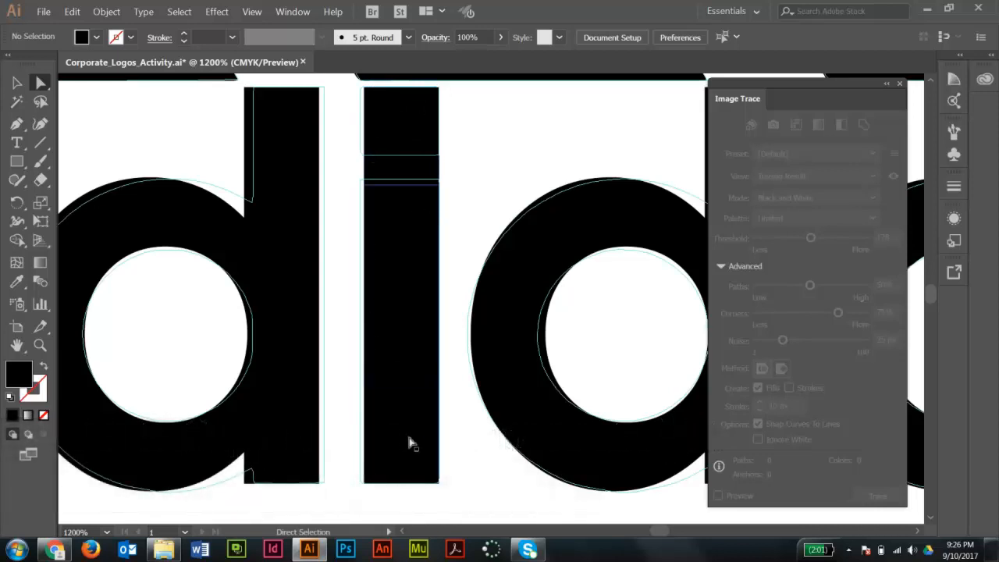
click(440, 388)
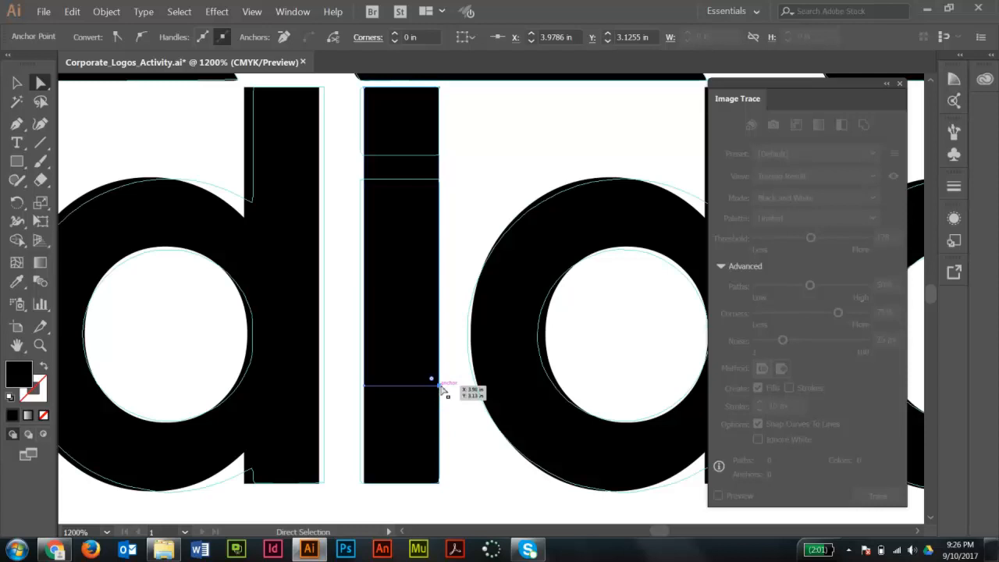
shift+click(365, 387)
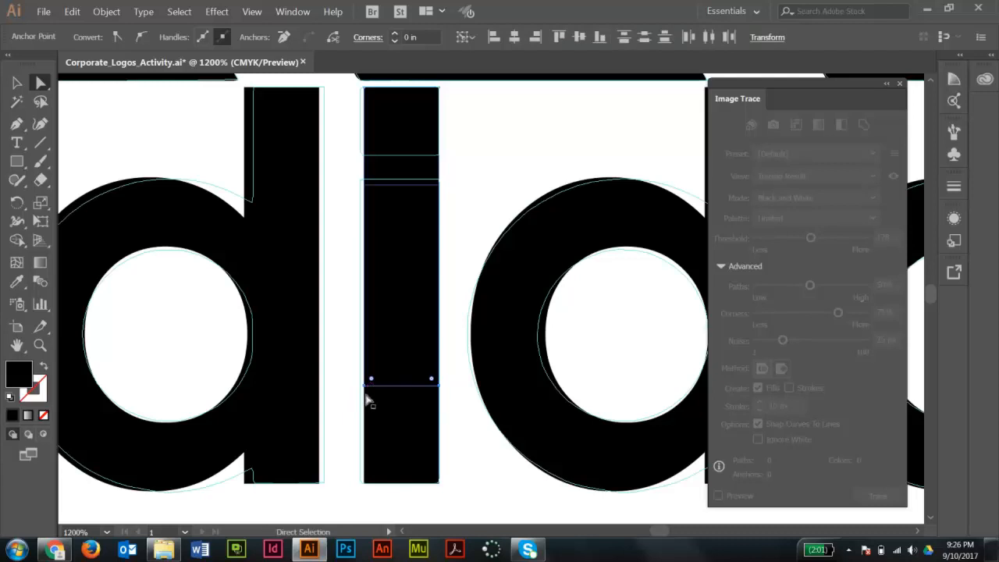
drag(365, 387, 369, 156)
click(484, 142)
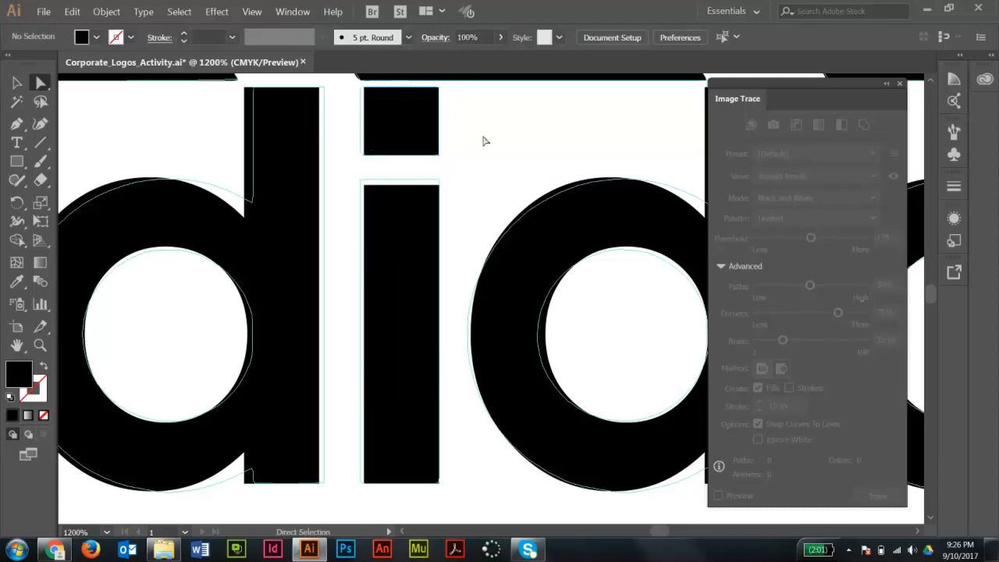
Inspect the i's square dot up close, hide the guides, and examine the complete adidas logo
drag(340, 82, 538, 235)
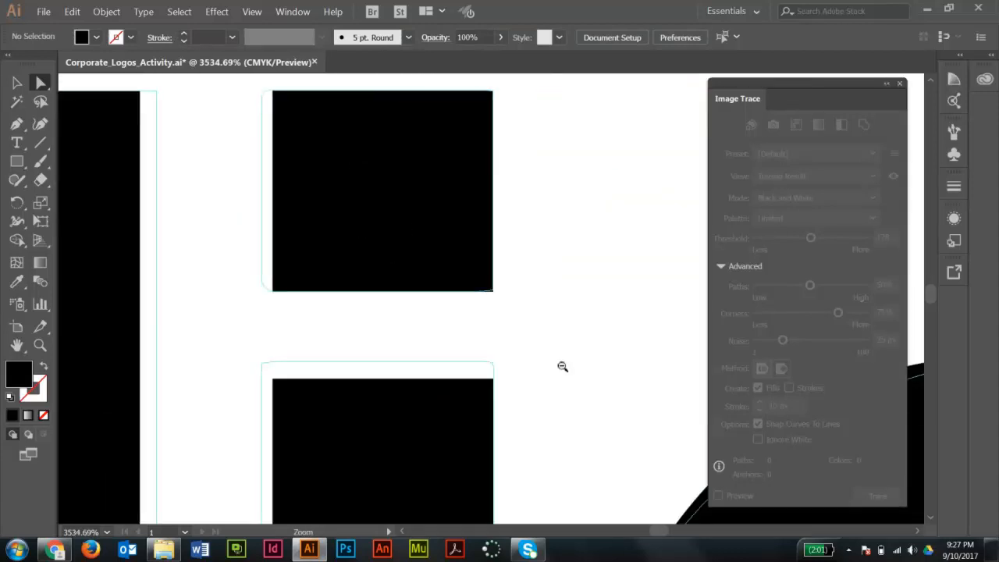
ctrl+alt+click(529, 340)
ctrl+alt+click(530, 339)
ctrl+alt+click(529, 340)
ctrl+alt+click(530, 339)
ctrl+alt+click(530, 339)
ctrl+alt+click(529, 340)
ctrl+alt+click(529, 340)
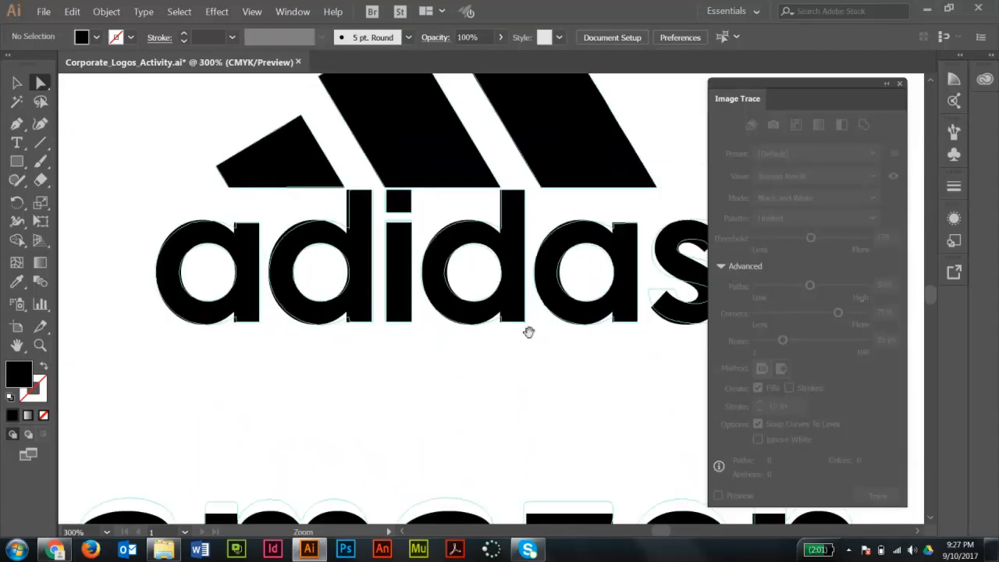
ctrl+alt+click(530, 339)
drag(495, 267, 457, 292)
drag(516, 199, 482, 299)
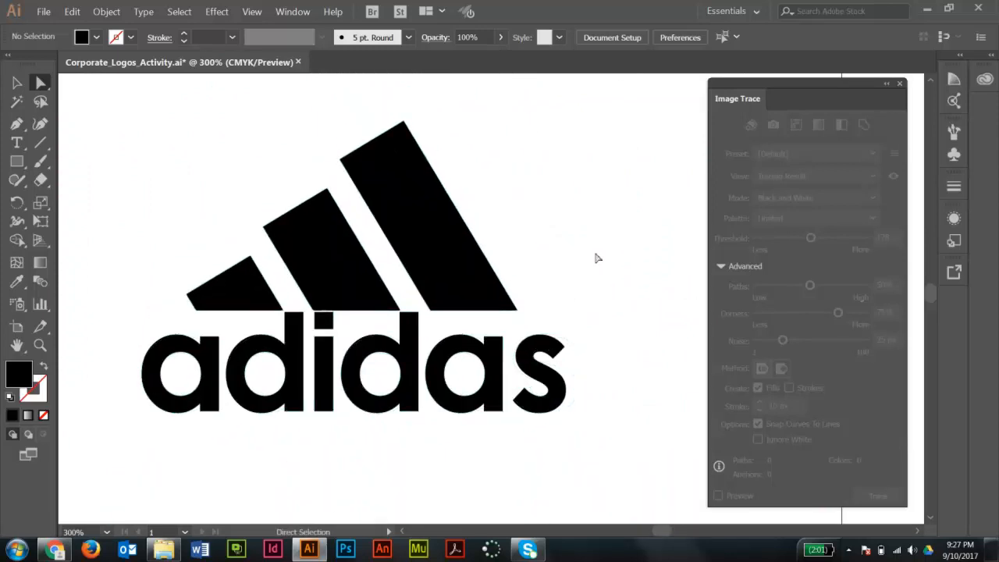
ctrl+alt+click(562, 305)
drag(468, 279, 487, 235)
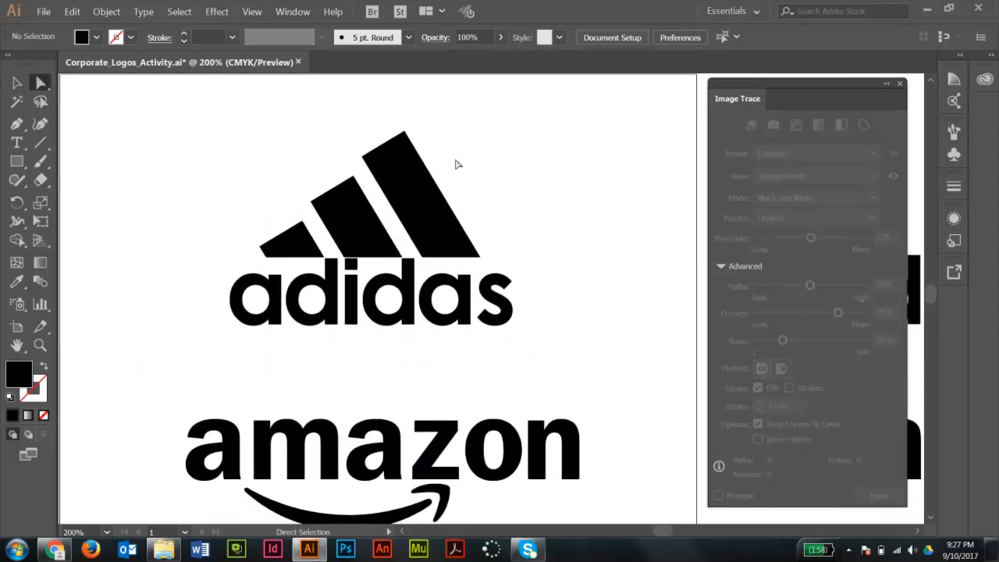
Group the adidas stripes and the outlined adidas lettering into one object
click(16, 84)
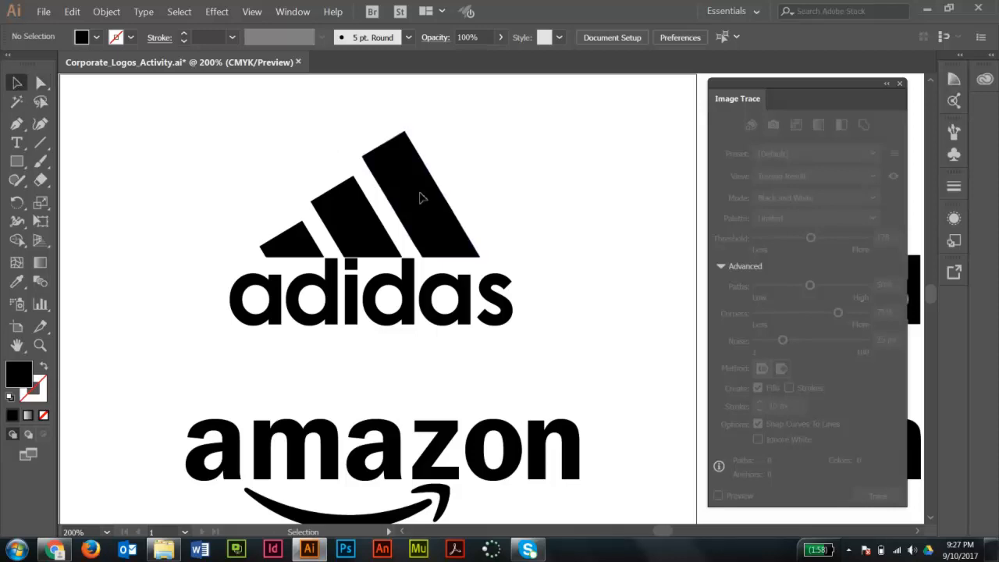
click(420, 199)
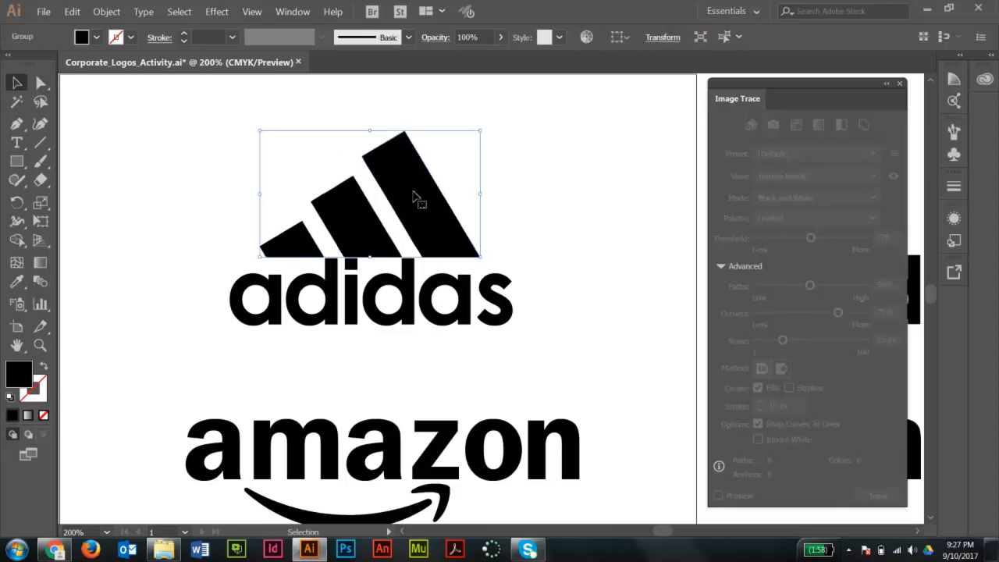
click(407, 291)
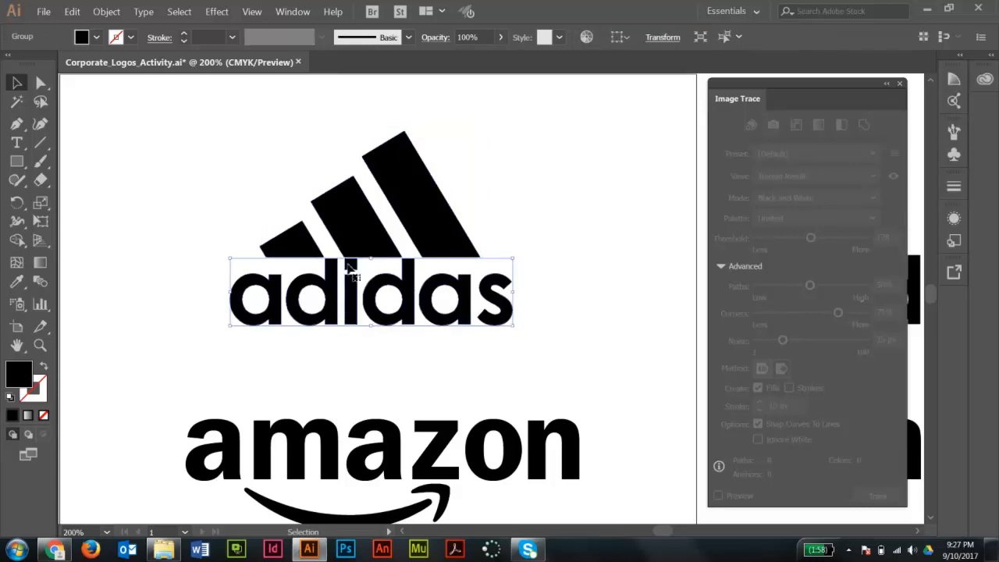
click(481, 183)
mouse_move(149, 98)
mouse_down()
mouse_move(363, 213)
mouse_move(539, 331)
mouse_up()
key(ctrl+g)
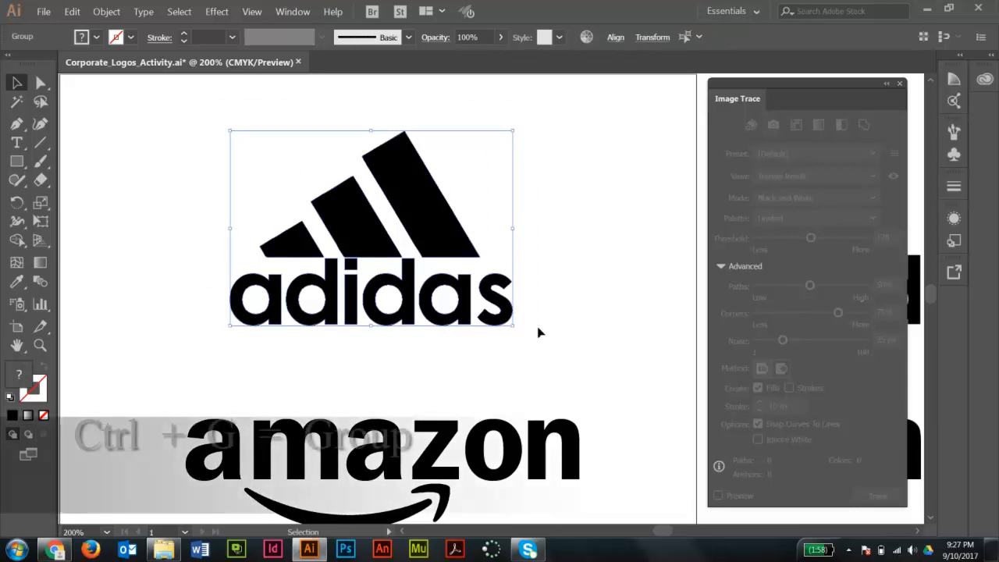
Try moving the grouped adidas logo as a single object, and undo the move
click(558, 220)
click(437, 225)
drag(437, 225, 503, 200)
key(ctrl)
key(ctrl+z)
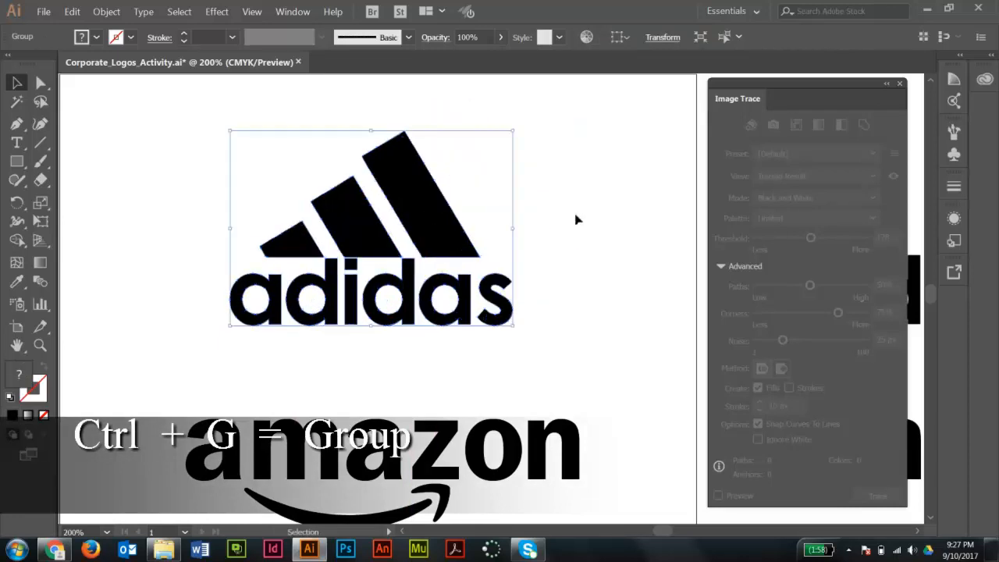
Show the guides again, bring the amazon logo into close view, and close the Image Trace panel
click(567, 286)
drag(534, 375, 490, 164)
drag(117, 159, 665, 442)
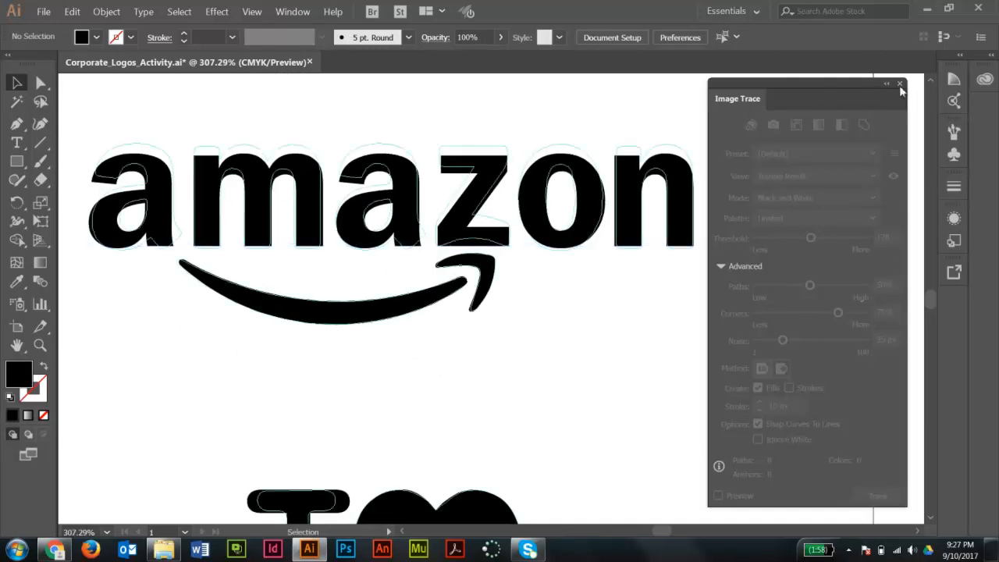
drag(848, 83, 827, 84)
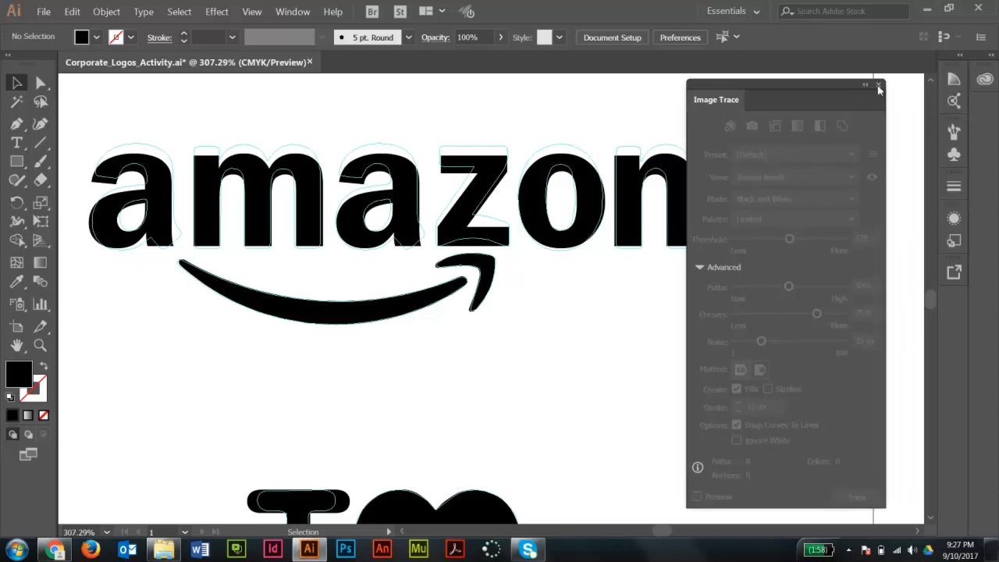
click(880, 85)
mouse_move(473, 143)
mouse_down()
mouse_move(580, 167)
mouse_move(531, 161)
mouse_up()
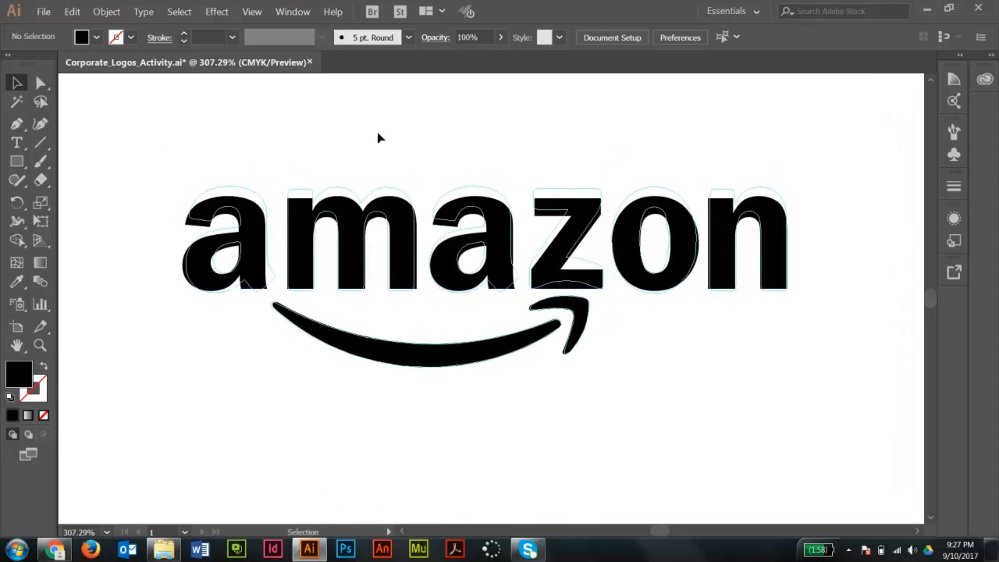
Convert the amazon text above the smile arrow to outlines, leaving the editable copy beside the artboard as text
click(390, 209)
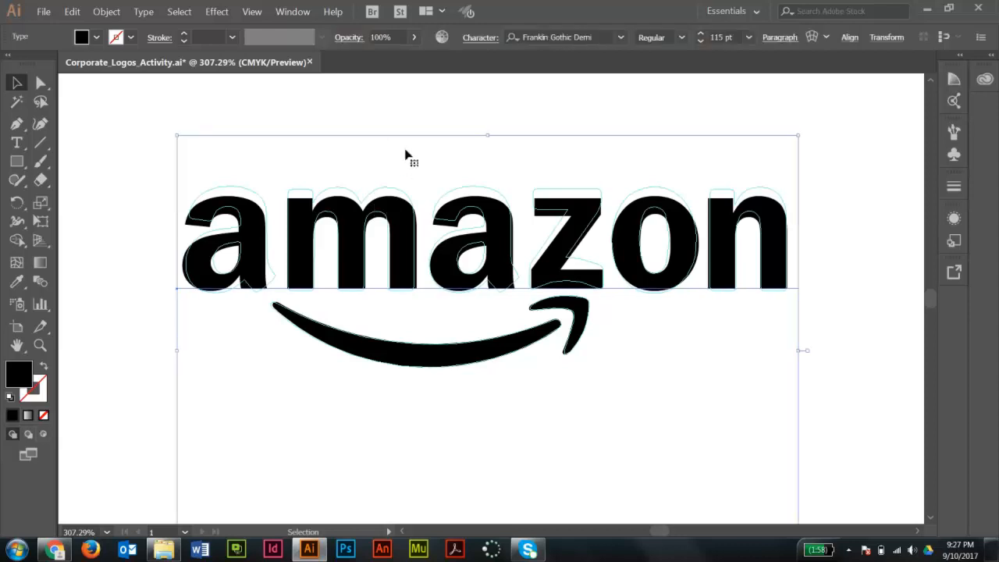
ctrl+alt+click(503, 311)
ctrl+alt+click(527, 363)
drag(576, 390, 568, 349)
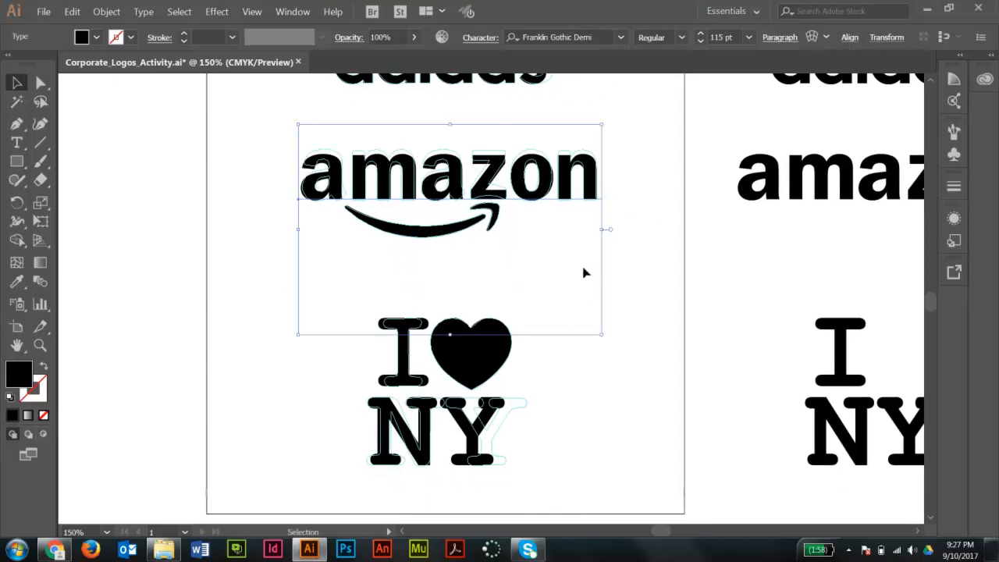
drag(568, 248, 552, 305)
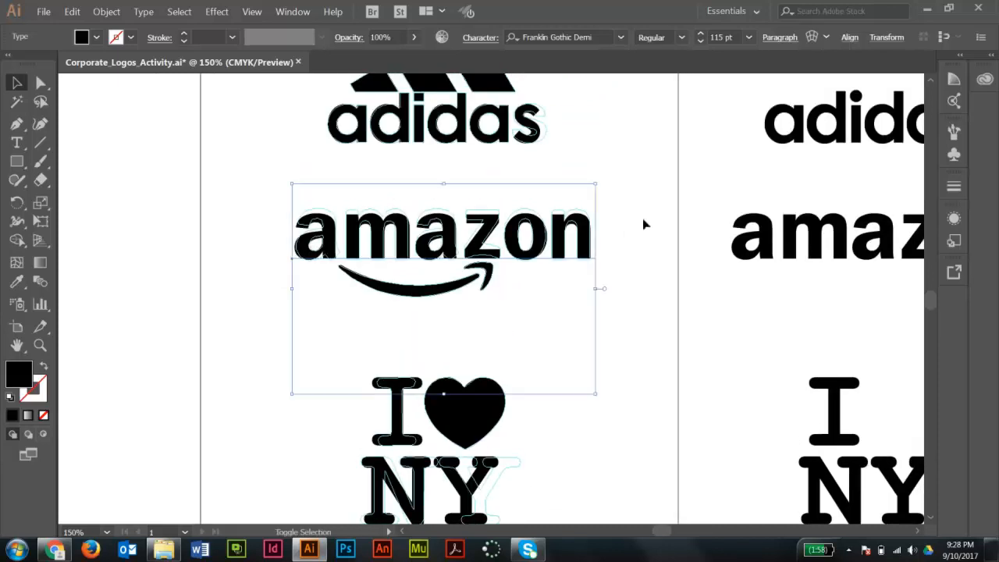
key(ctrl+shift+o)
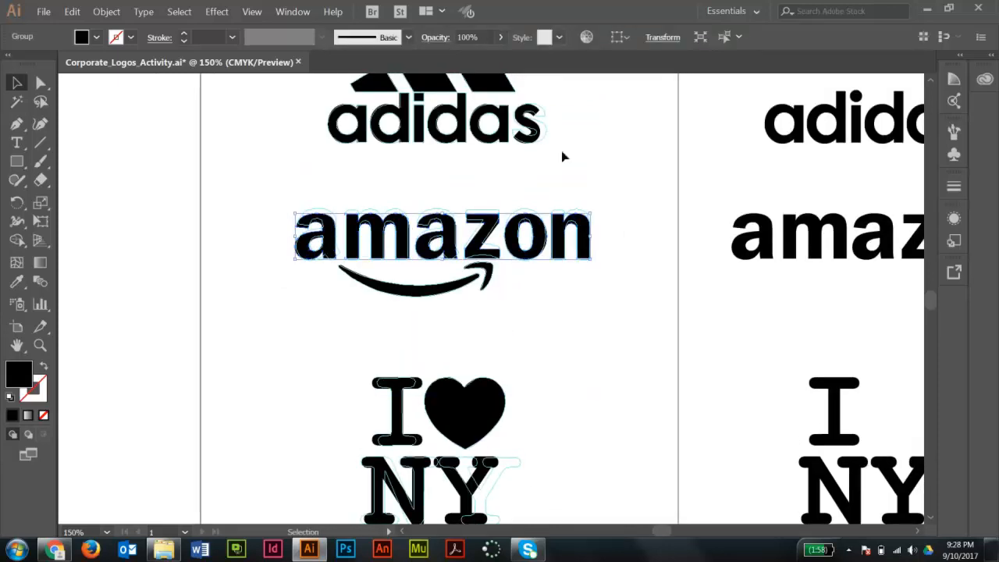
drag(242, 161, 674, 331)
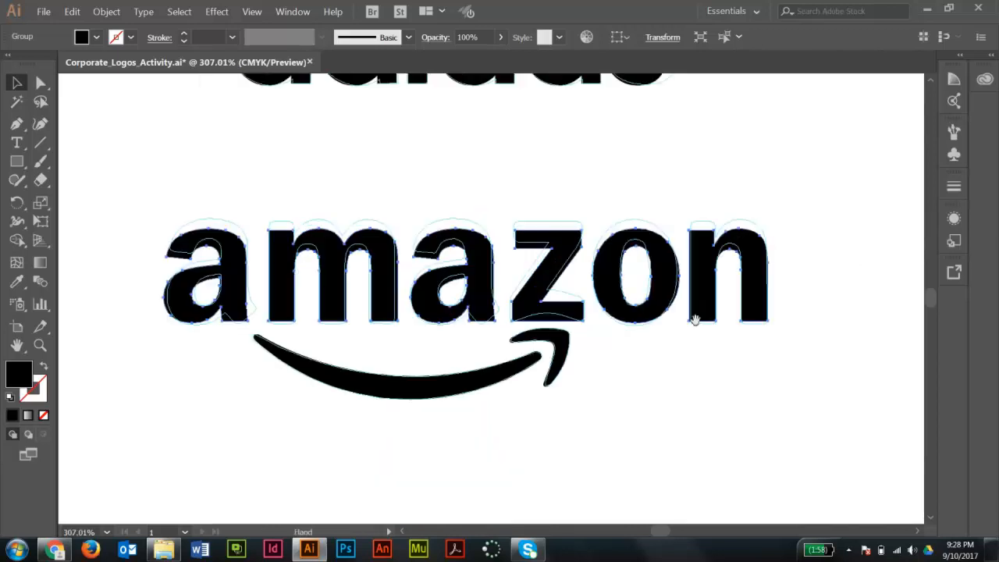
click(210, 177)
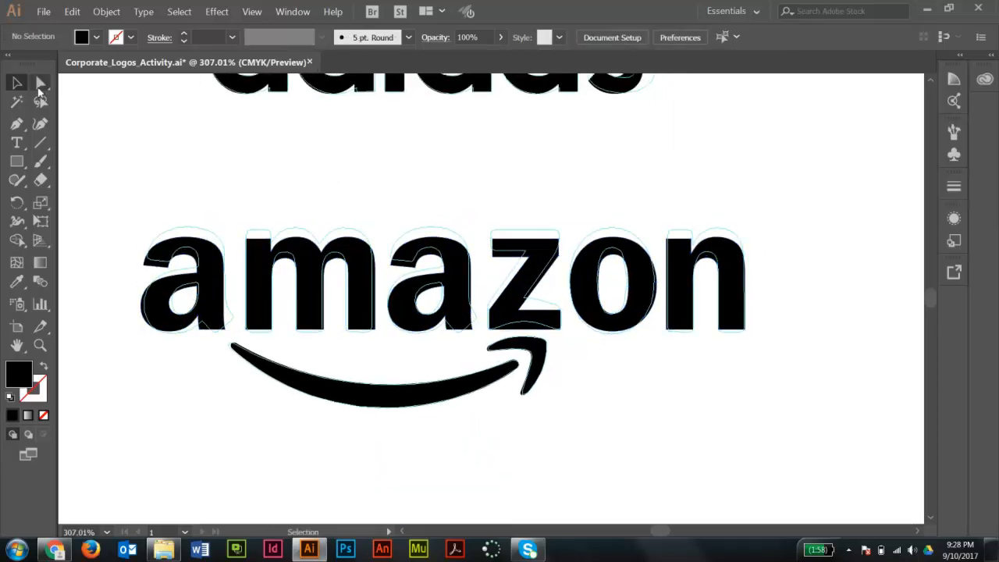
Ungroup the outlined amazon lettering so each letter can be selected separately
click(293, 279)
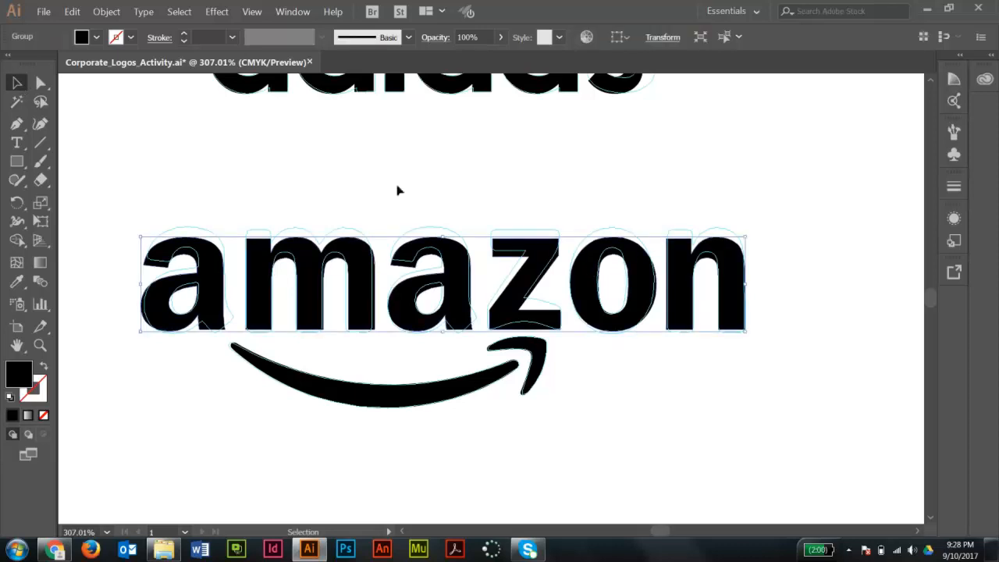
click(183, 196)
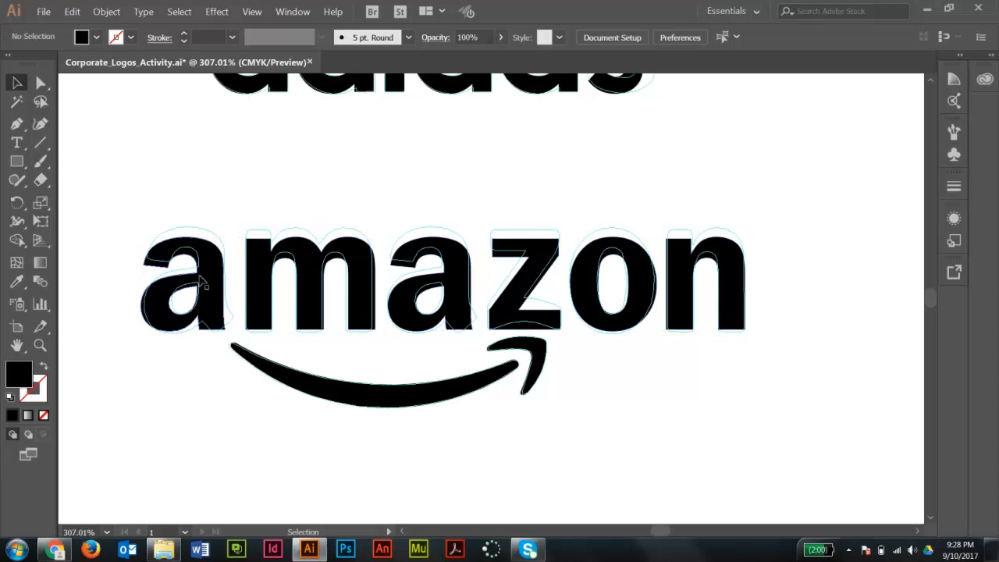
click(286, 284)
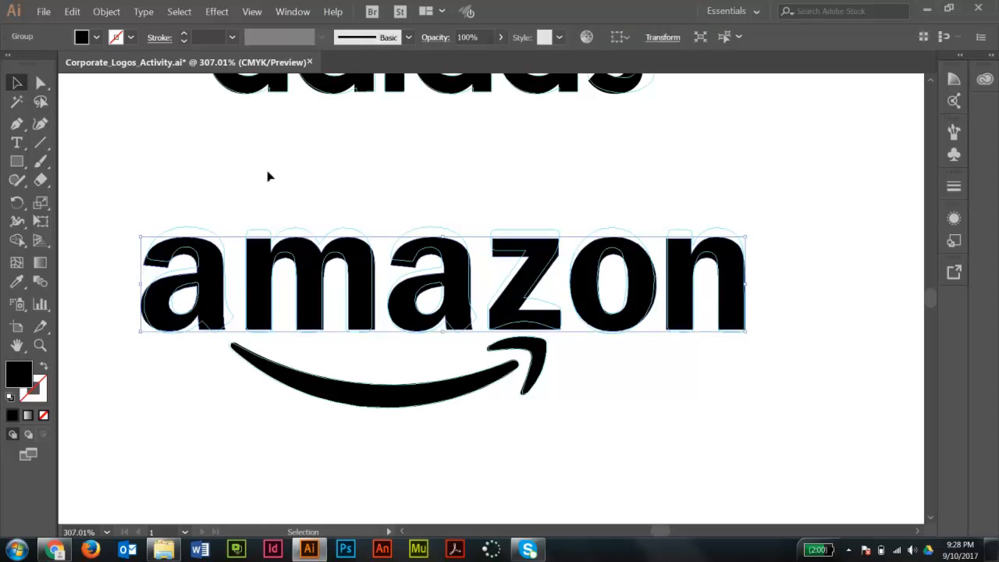
key(ctrl+shift+g)
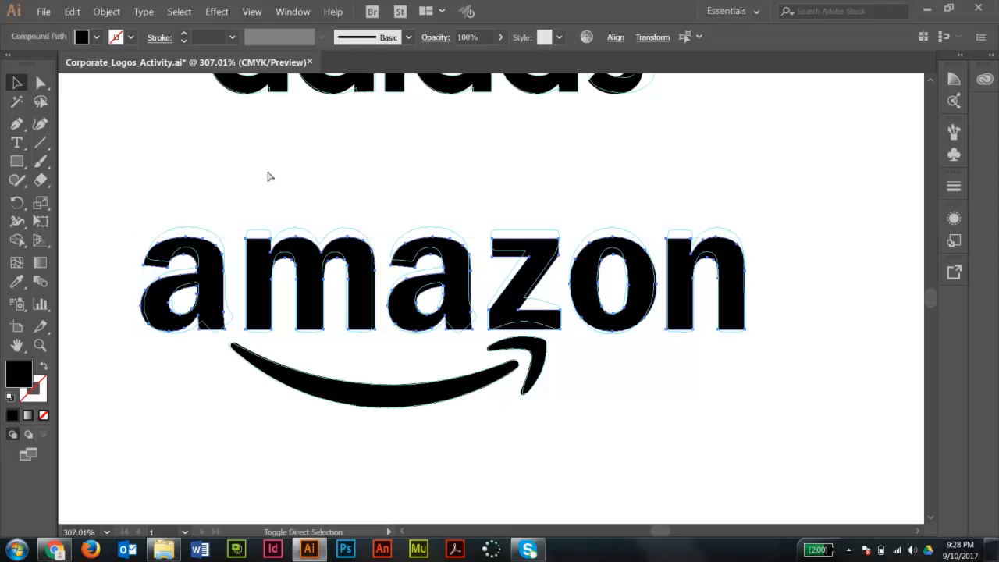
click(228, 195)
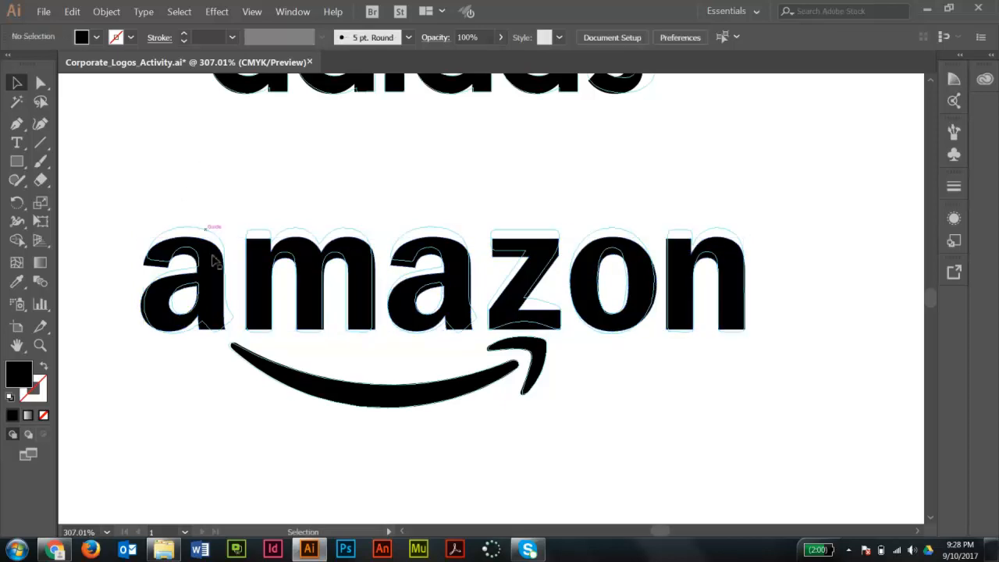
click(214, 270)
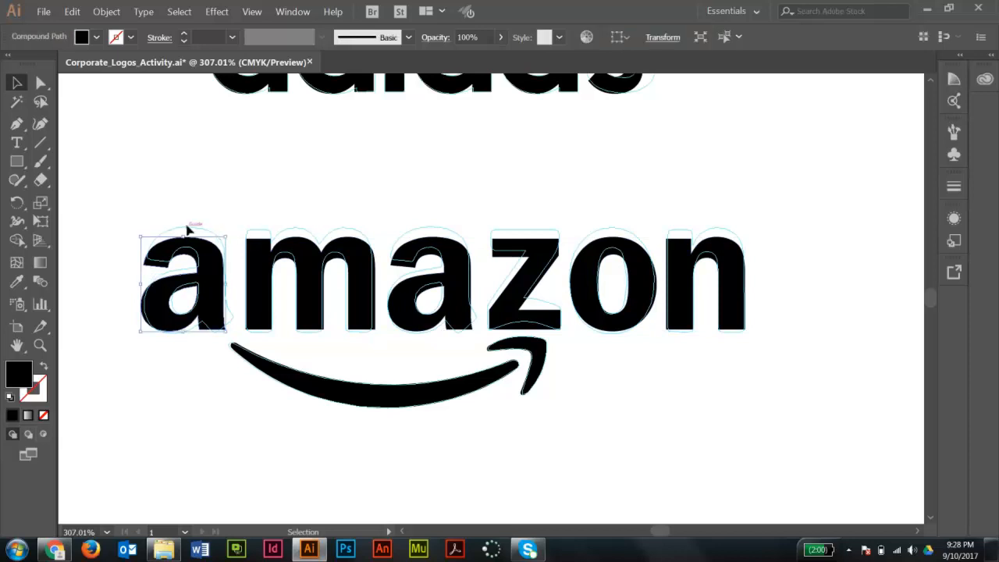
click(231, 194)
Compare the first a of the outlined amazon lettering with its guide up close, with the Direct Selection tool active
key(z)
drag(116, 209, 349, 356)
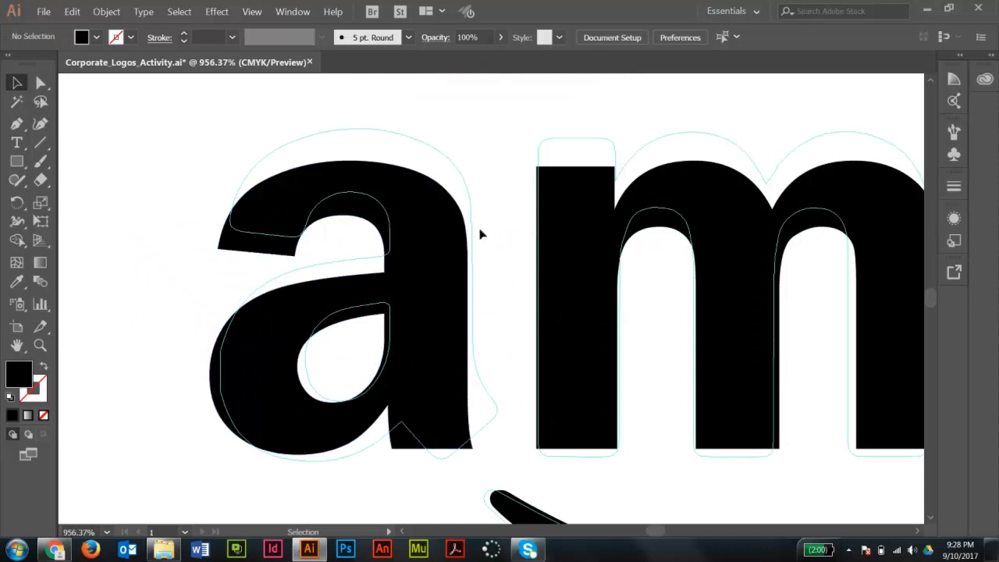
key(v)
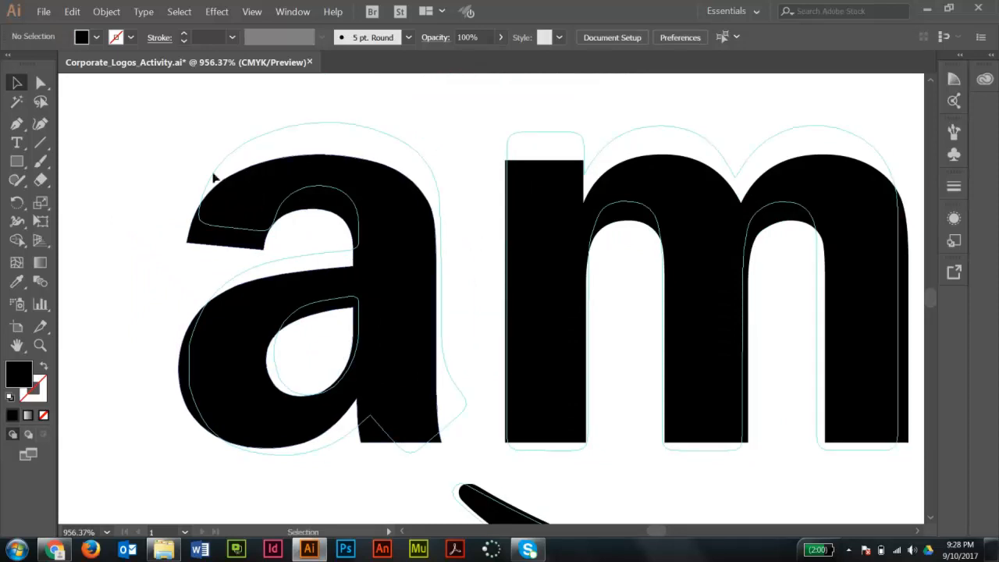
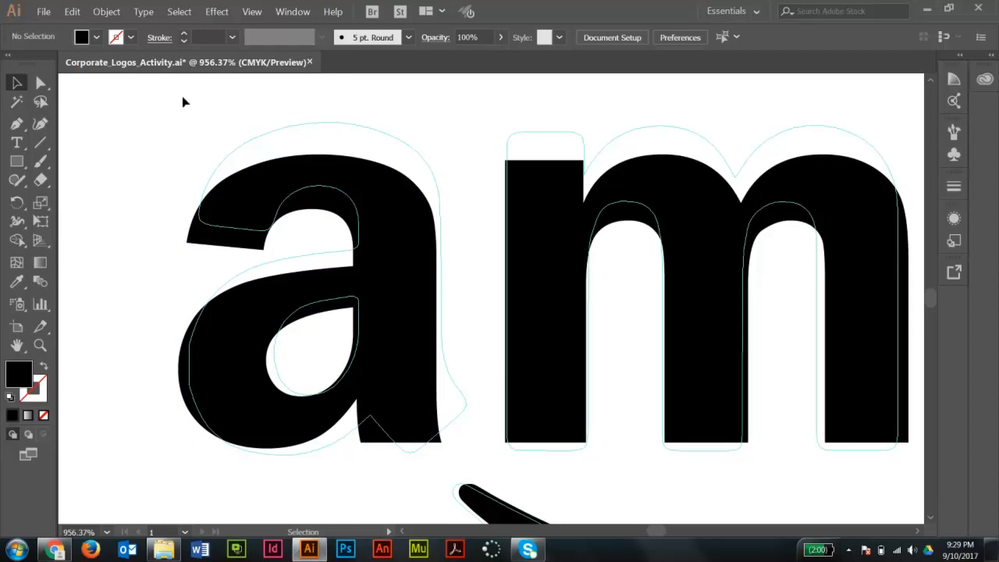
click(42, 83)
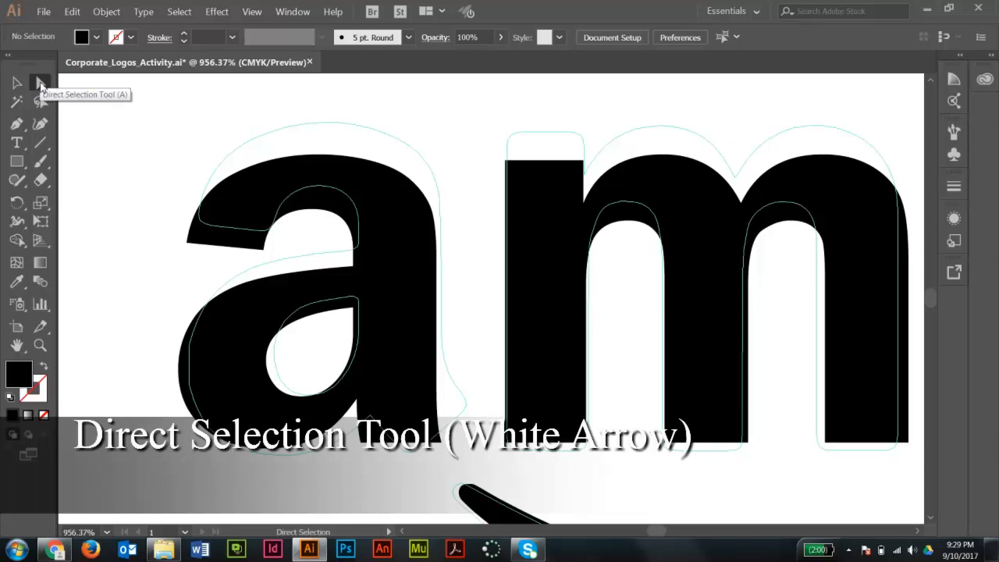
key(ctrl+space)
drag(139, 126, 532, 467)
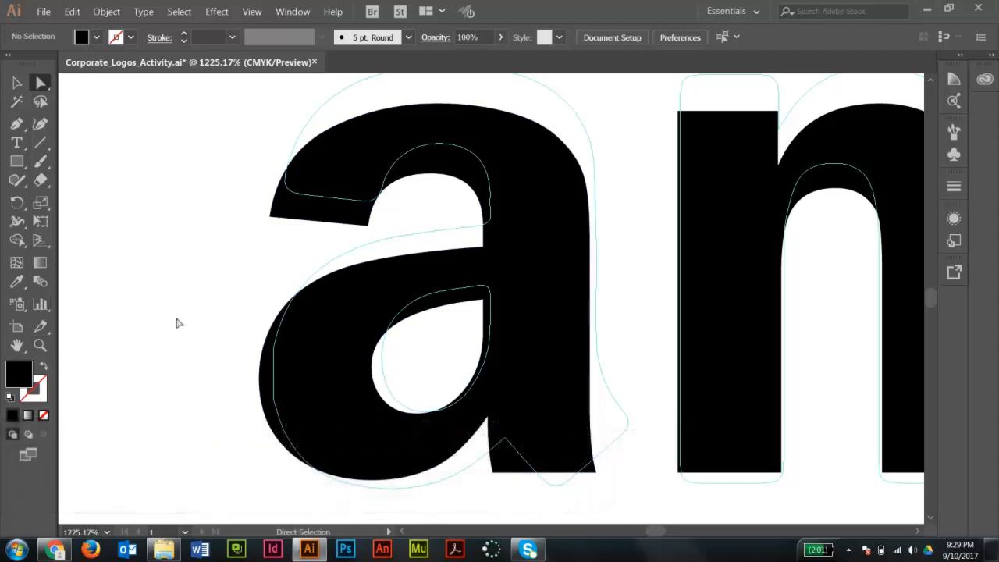
key(ctrl+space)
drag(221, 92, 729, 507)
drag(712, 411, 689, 411)
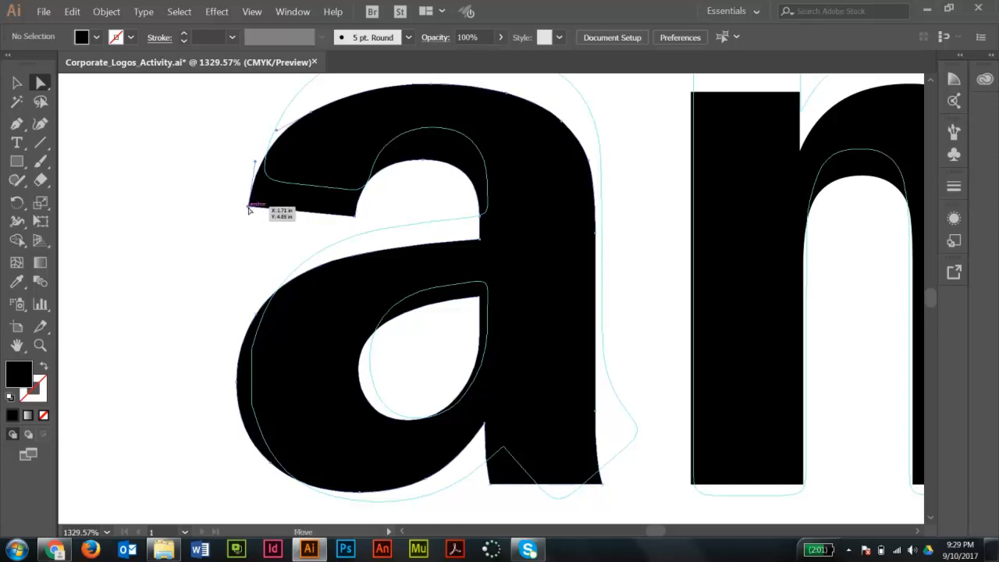
Round both corner points at the end of the first a's upper hook together to match the guide's soft corners
click(249, 209)
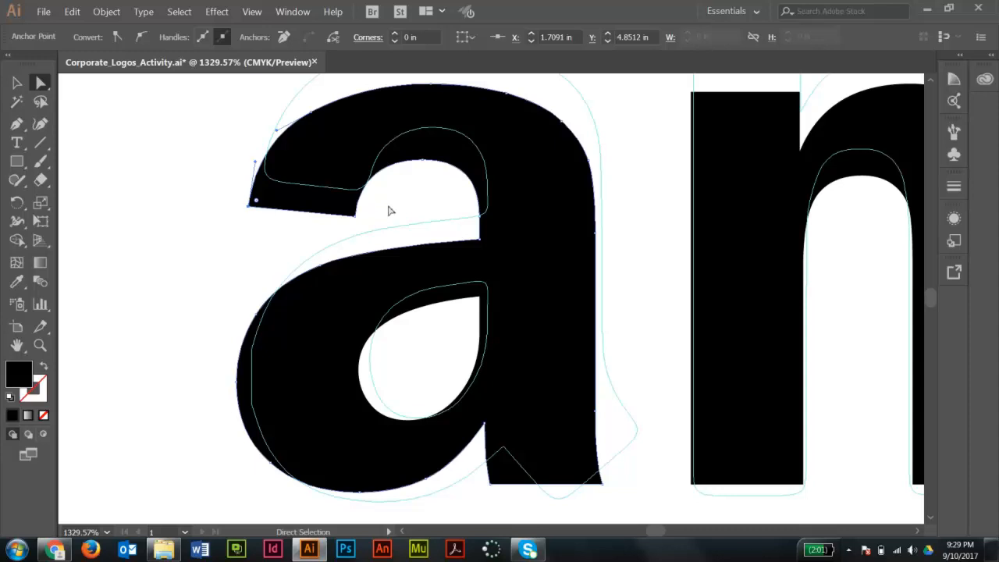
click(234, 212)
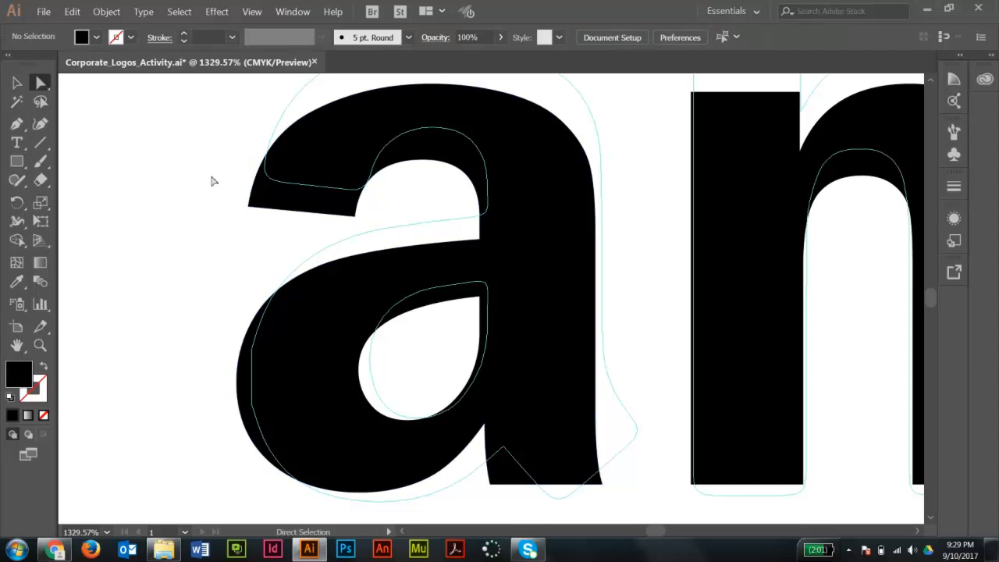
click(250, 209)
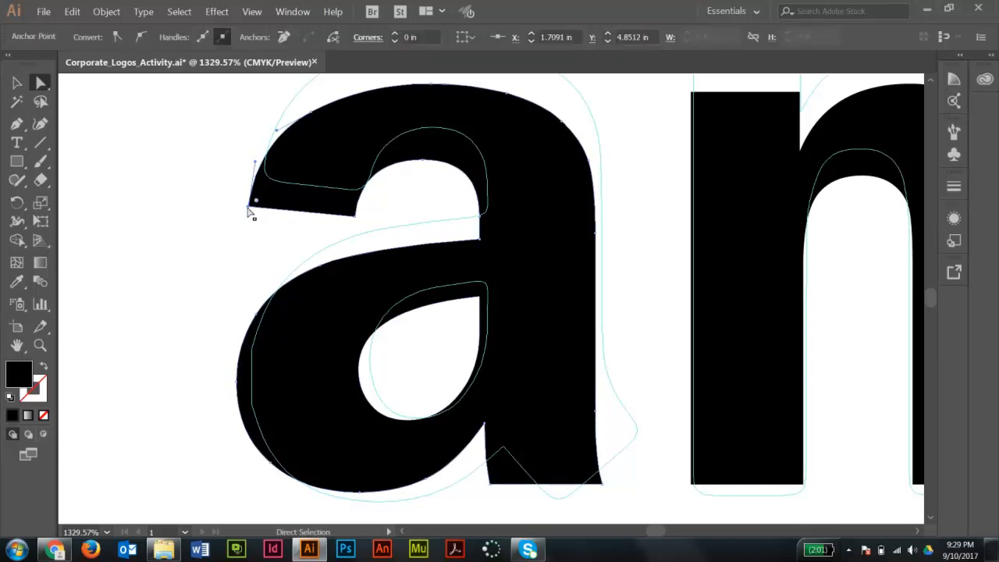
shift+click(356, 218)
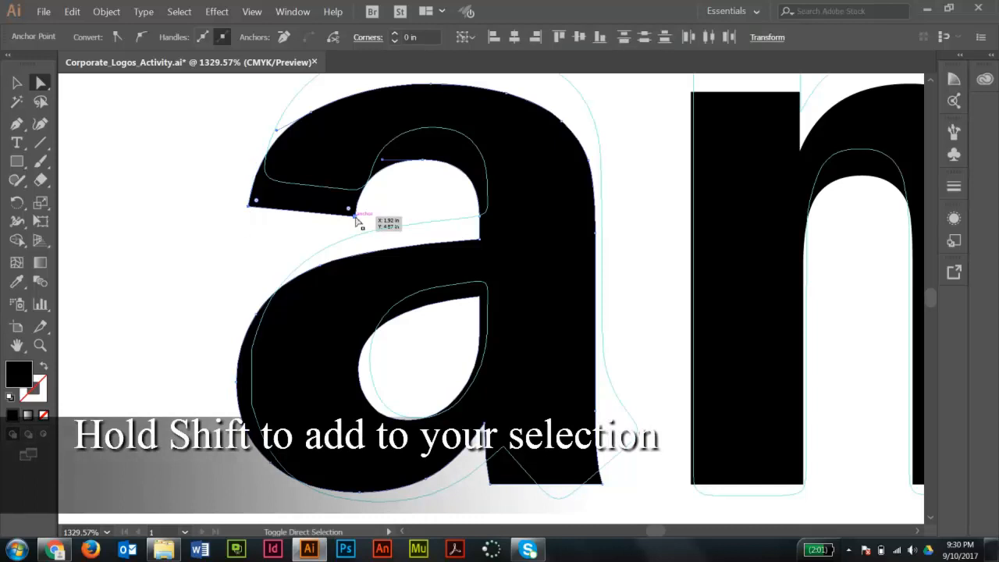
shift+click(255, 203)
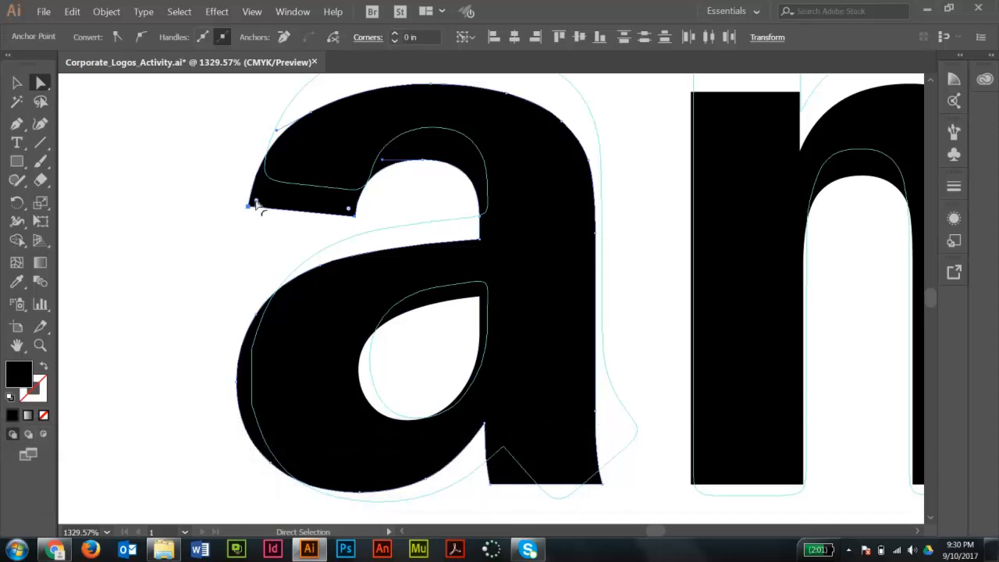
drag(263, 210, 263, 196)
click(223, 165)
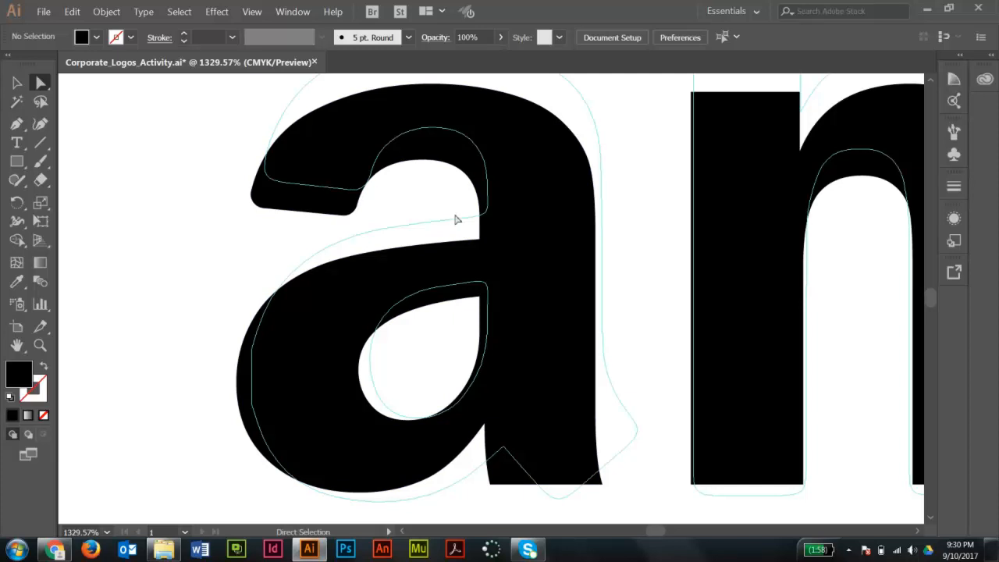
Round the inner corner where the first a's bowl meets its stem to a radius of about 0.03 in
click(479, 241)
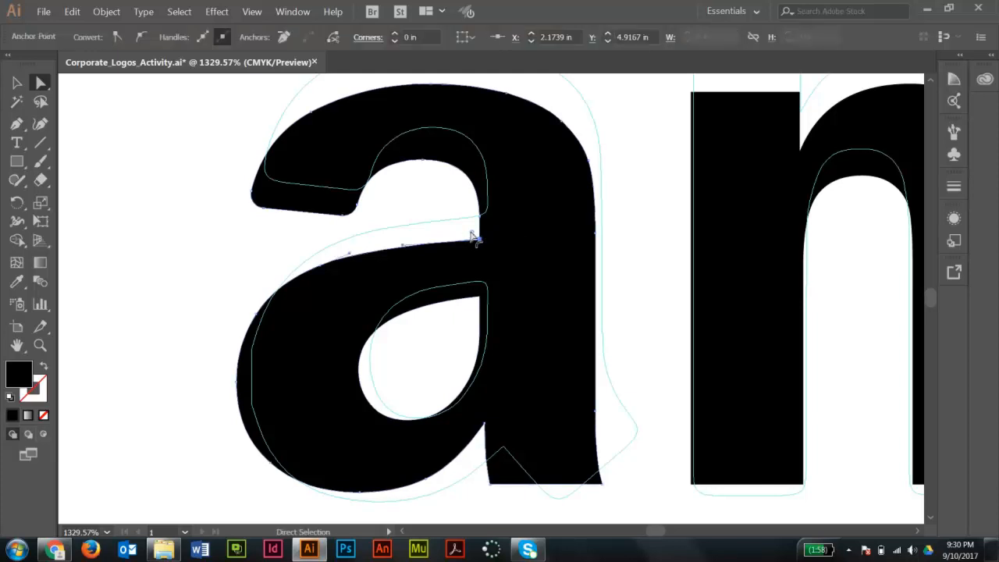
drag(478, 241, 466, 230)
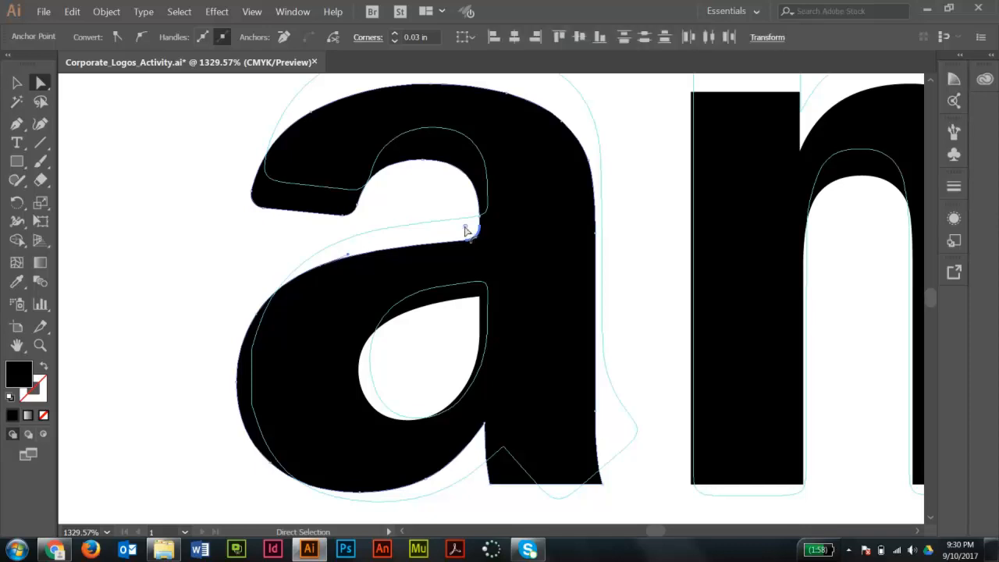
click(445, 205)
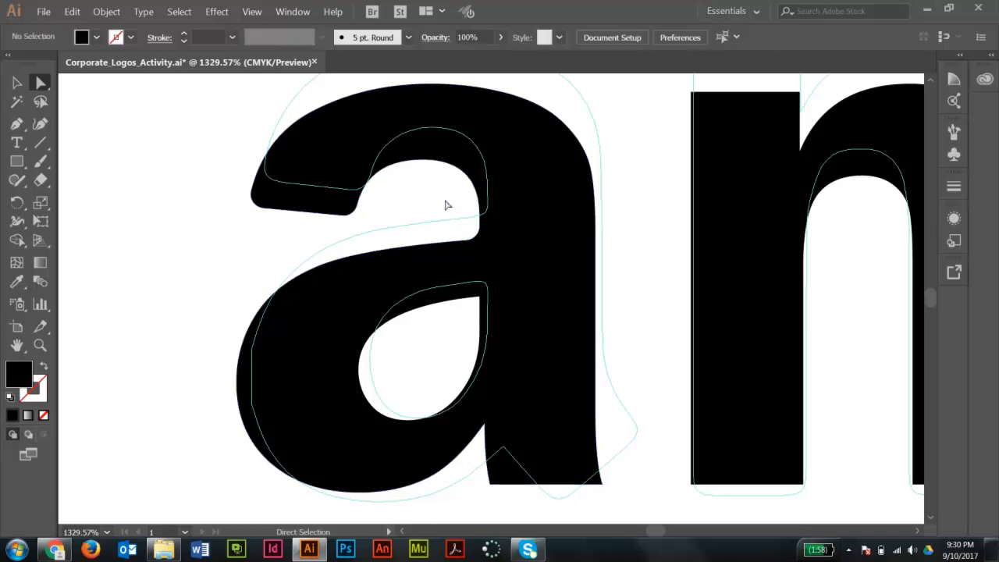
Round the upper corner of the first a's counter, beside the stem, to a radius of about 0.02 in
click(479, 299)
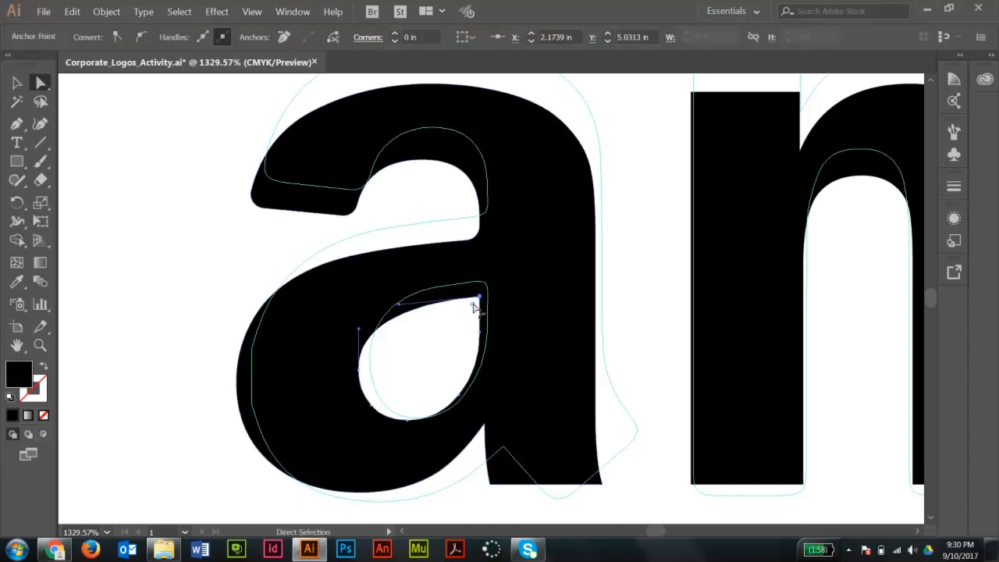
drag(474, 306, 469, 313)
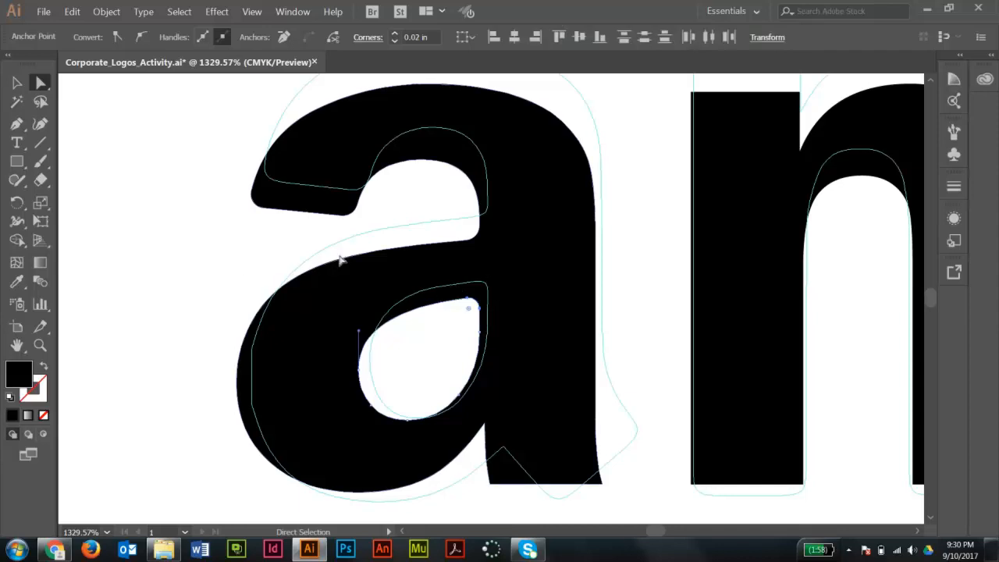
click(646, 490)
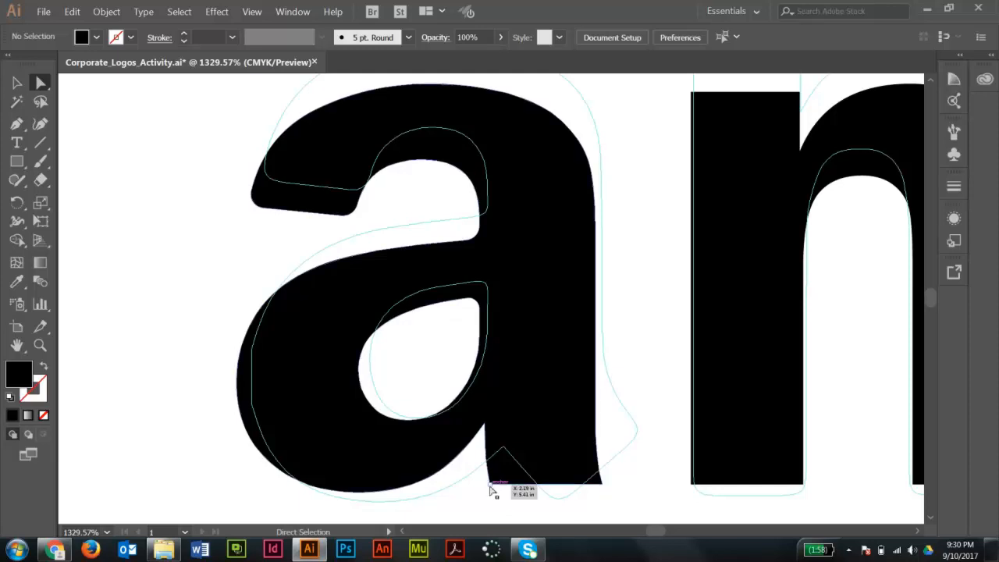
Reshape the base of the first a's stem into a slanted tail, moving its corner points and curve handles to follow the guide
click(493, 490)
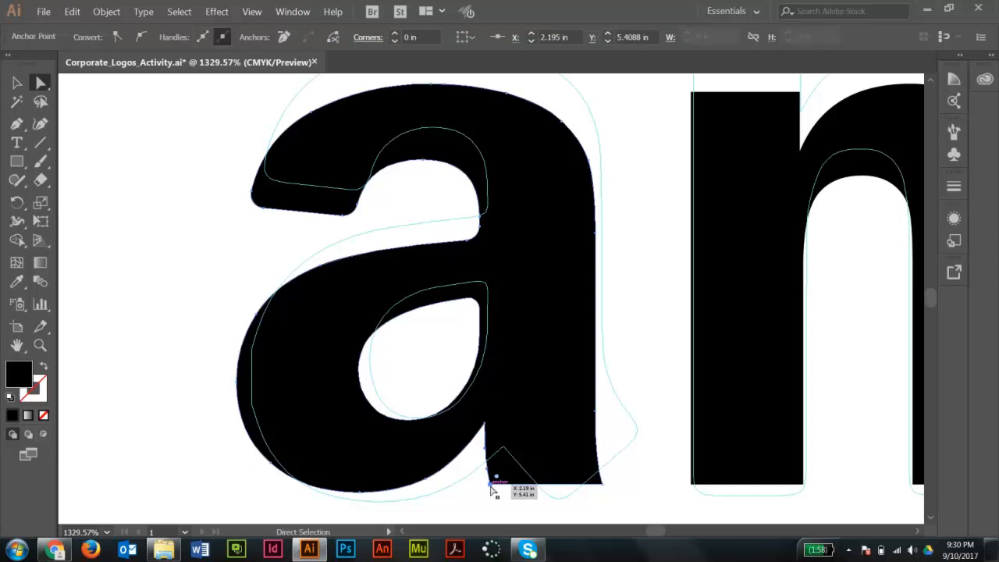
drag(491, 486, 509, 454)
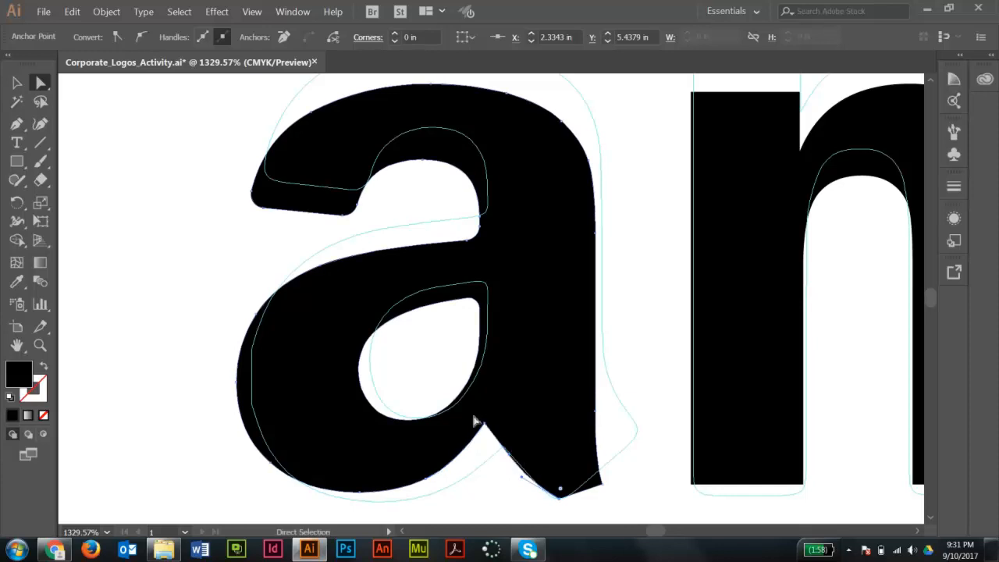
drag(509, 454, 504, 451)
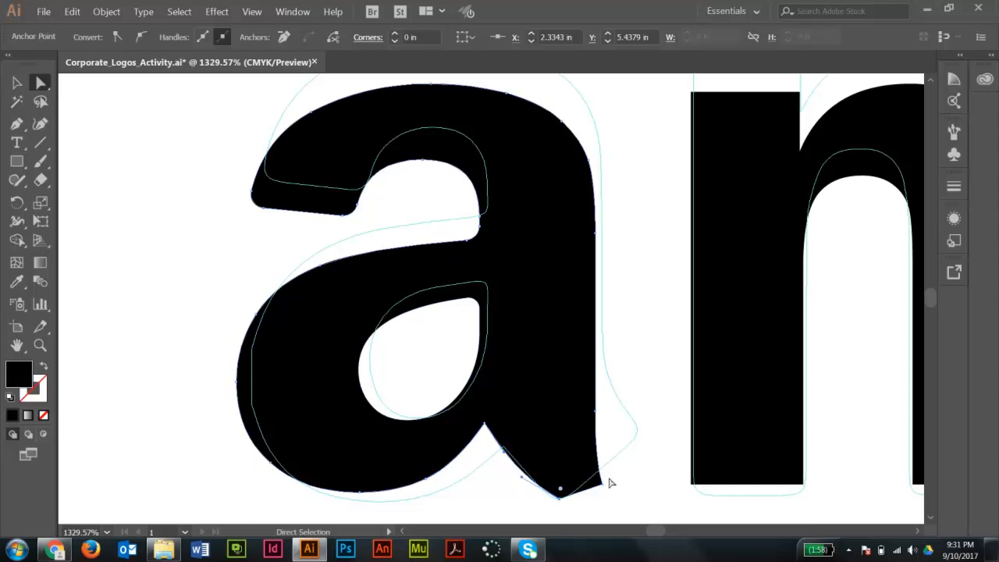
drag(605, 486, 596, 355)
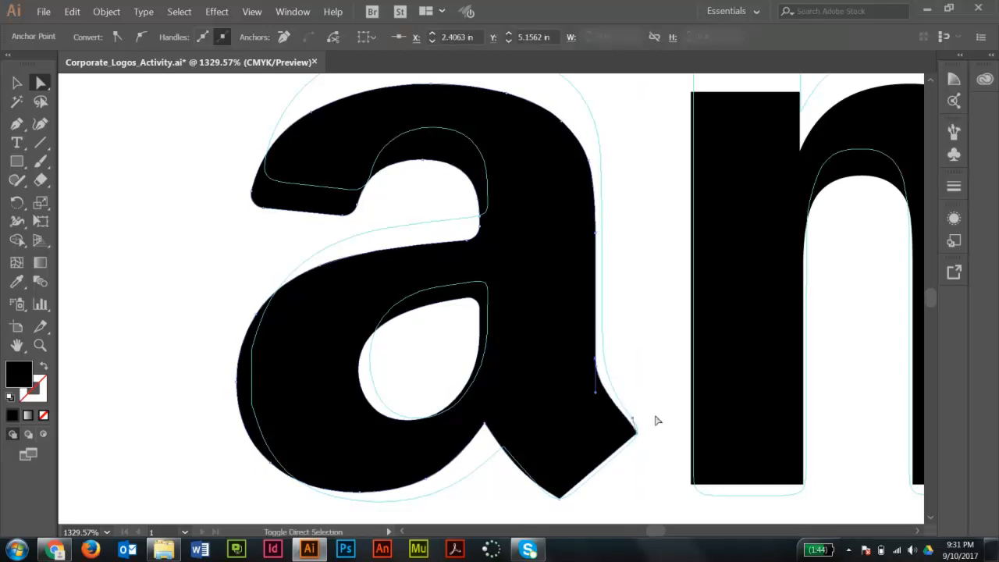
drag(634, 419, 620, 417)
click(656, 368)
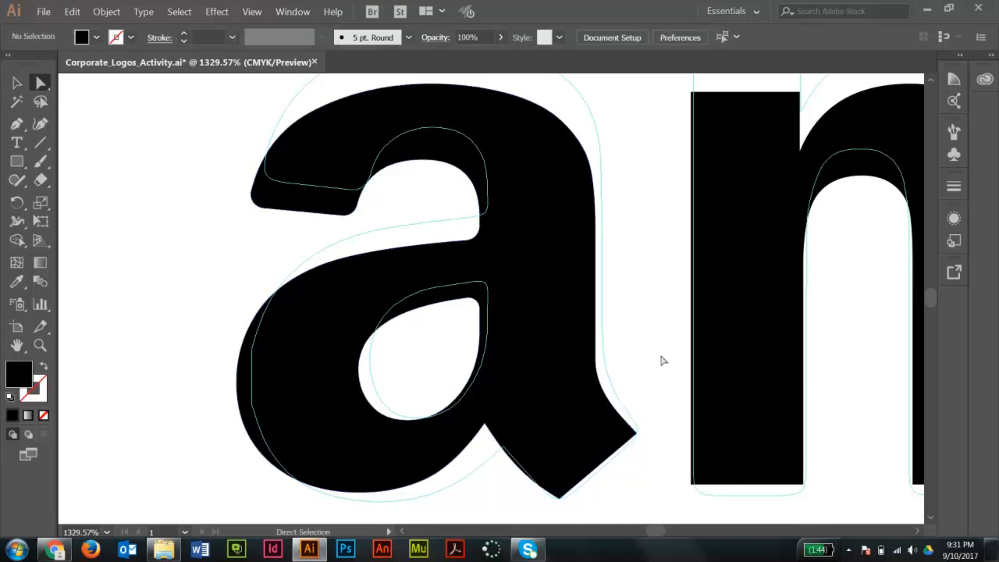
Round both outer corners of the first a's slanted tail together to match the guide's soft ends
click(639, 434)
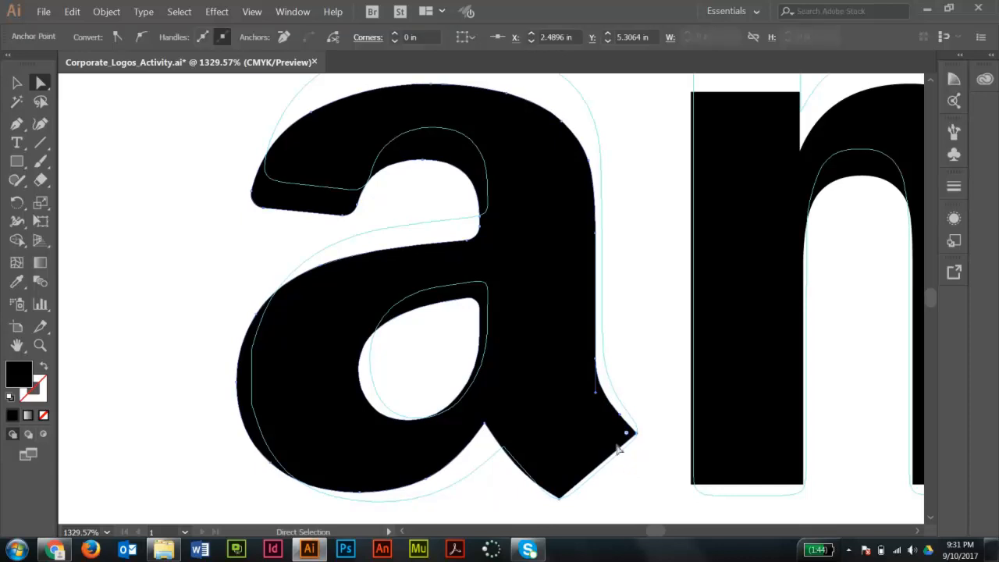
shift+click(560, 498)
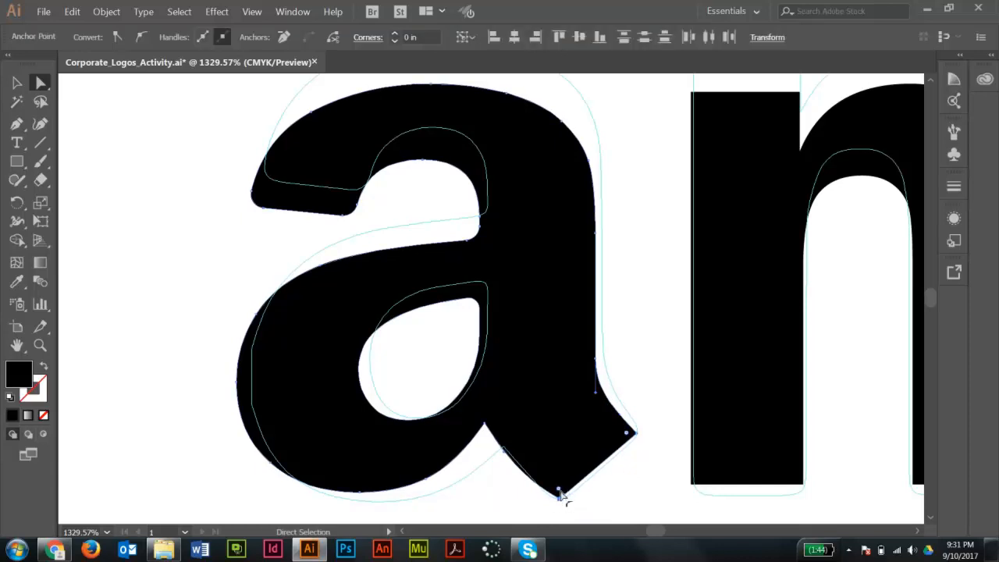
drag(562, 489, 560, 475)
click(618, 284)
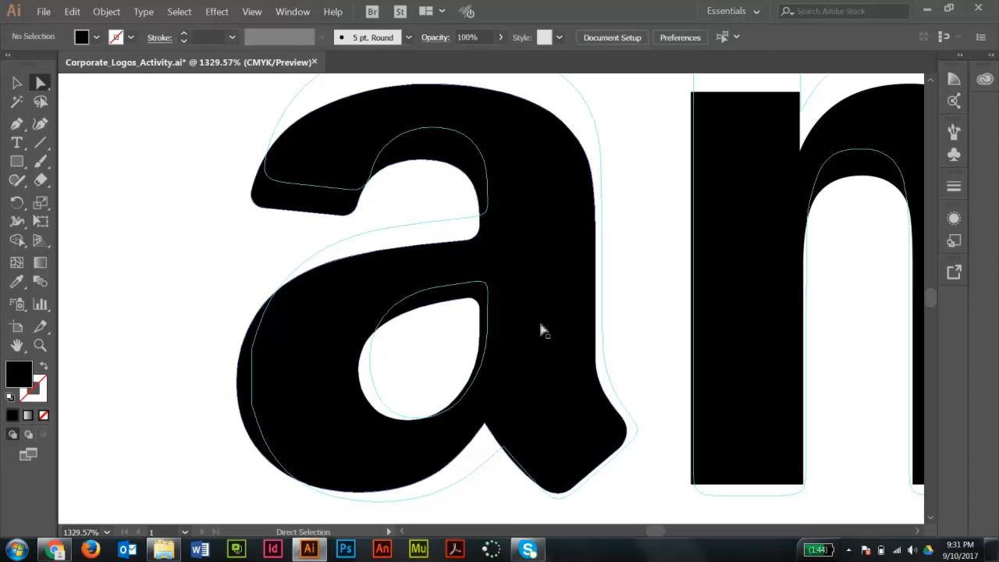
Hide the guides to check the reshaped first a on its own, and show them again
ctrl+alt+click(529, 368)
drag(512, 280, 504, 352)
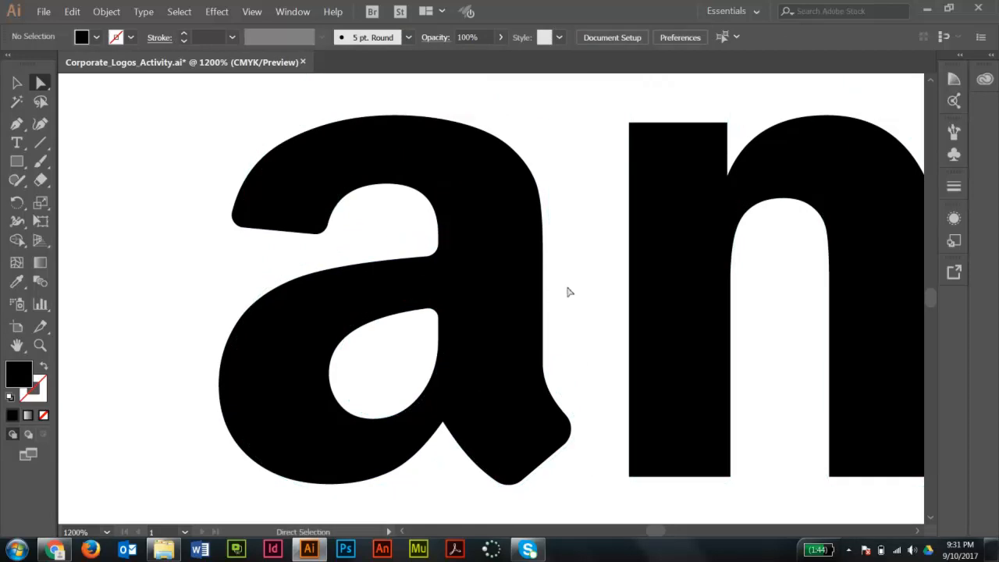
key(ctrl)
key(ctrl)
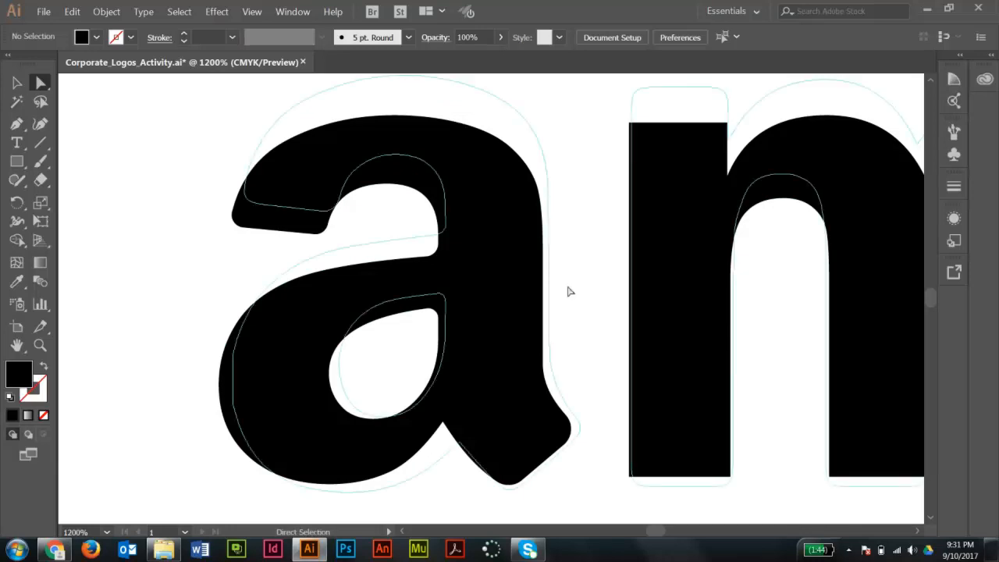
Replace the second a with a copy of the reshaped first a, aligned with the second a's guide
ctrl+alt+click(577, 329)
ctrl+alt+click(556, 294)
drag(547, 280, 467, 274)
drag(578, 273, 507, 266)
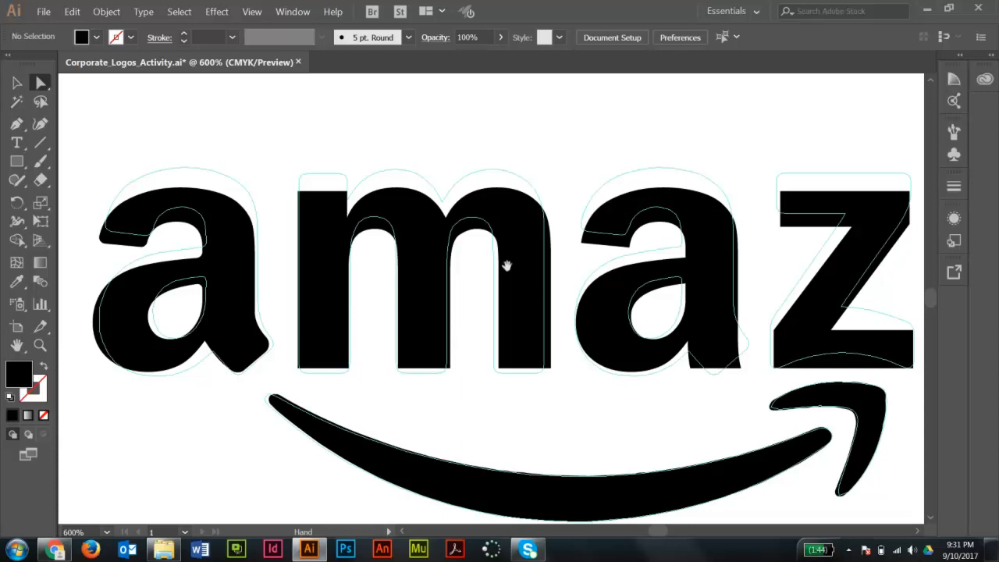
click(723, 265)
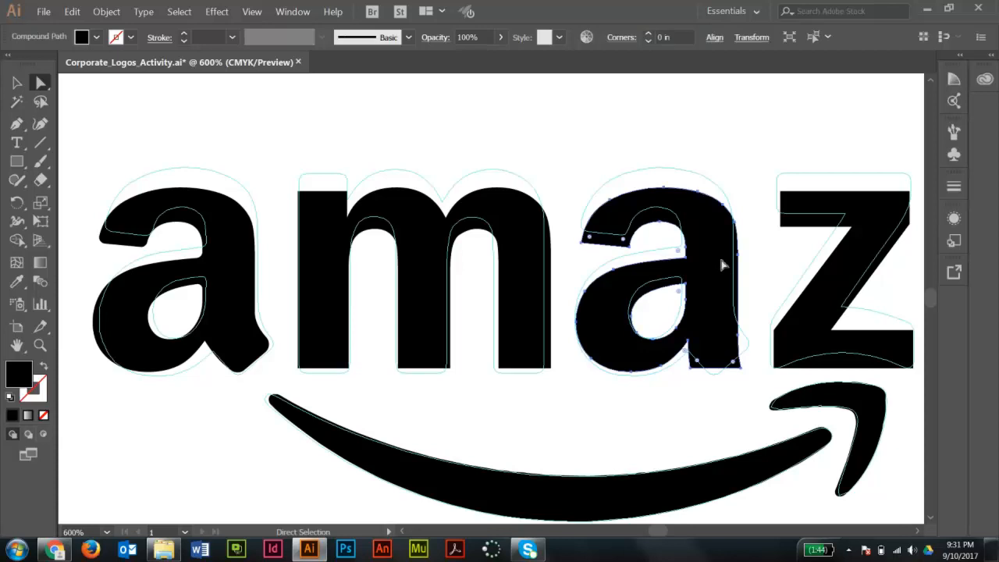
key(Delete)
key(alt)
drag(237, 282, 708, 311)
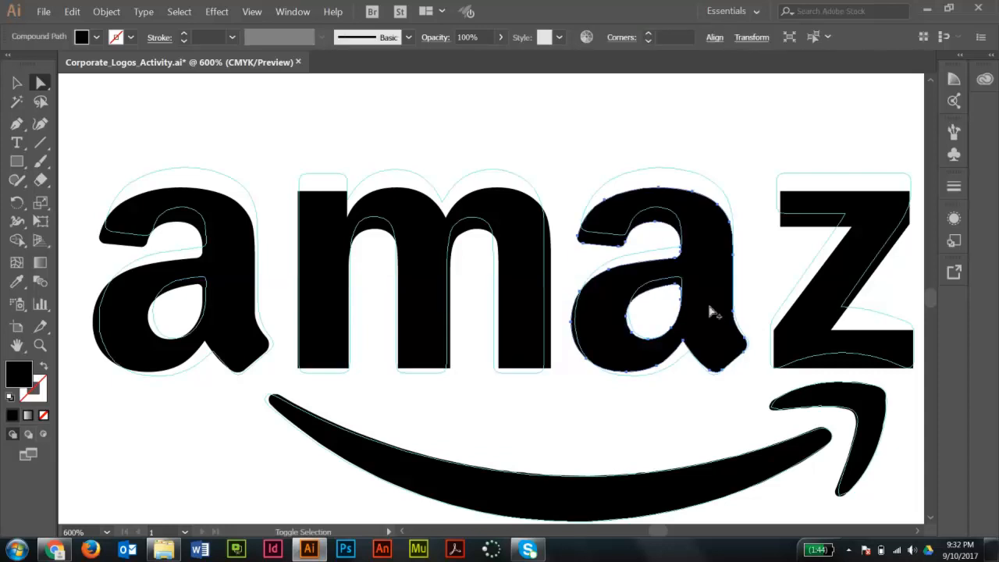
click(580, 149)
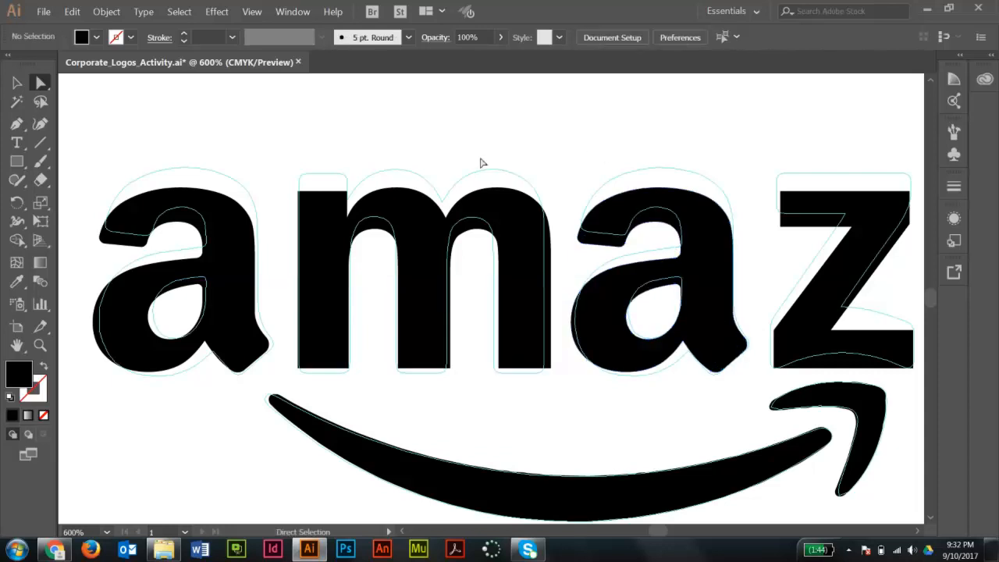
Round all six bottom corners of the m and the two top corners of its first stem to 0.03 in
drag(727, 192, 317, 210)
drag(279, 249, 571, 281)
drag(245, 163, 630, 381)
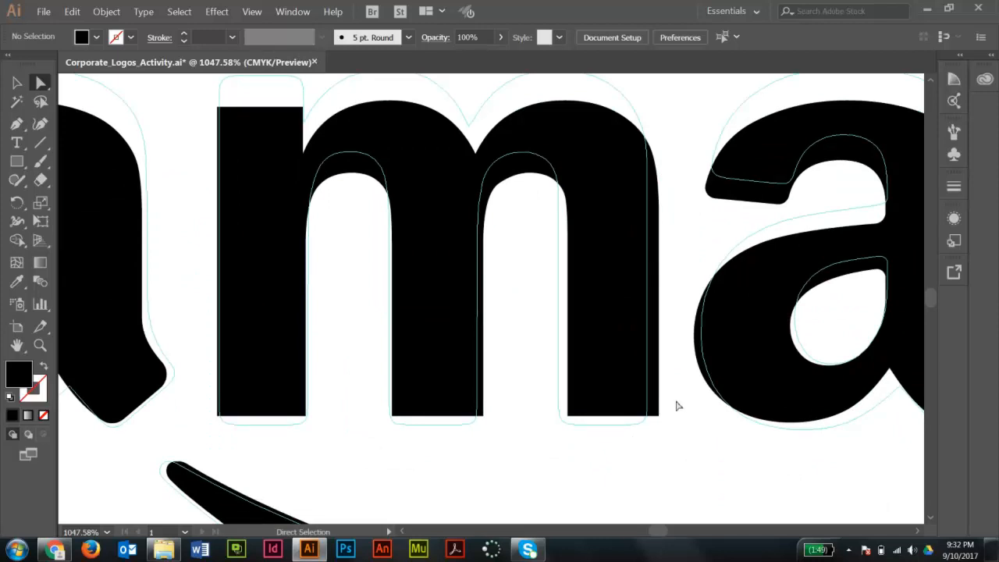
drag(676, 397, 196, 437)
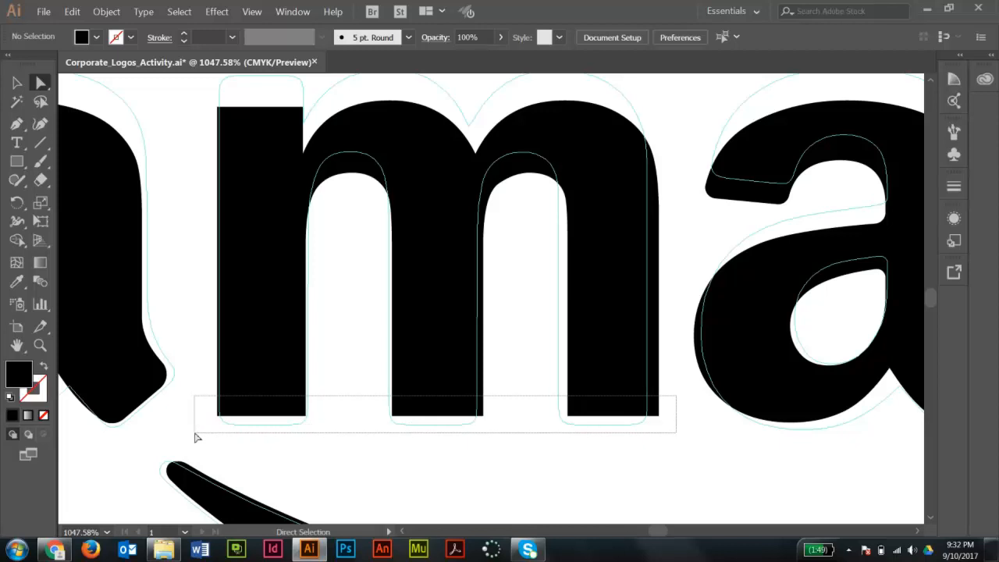
drag(197, 437, 198, 437)
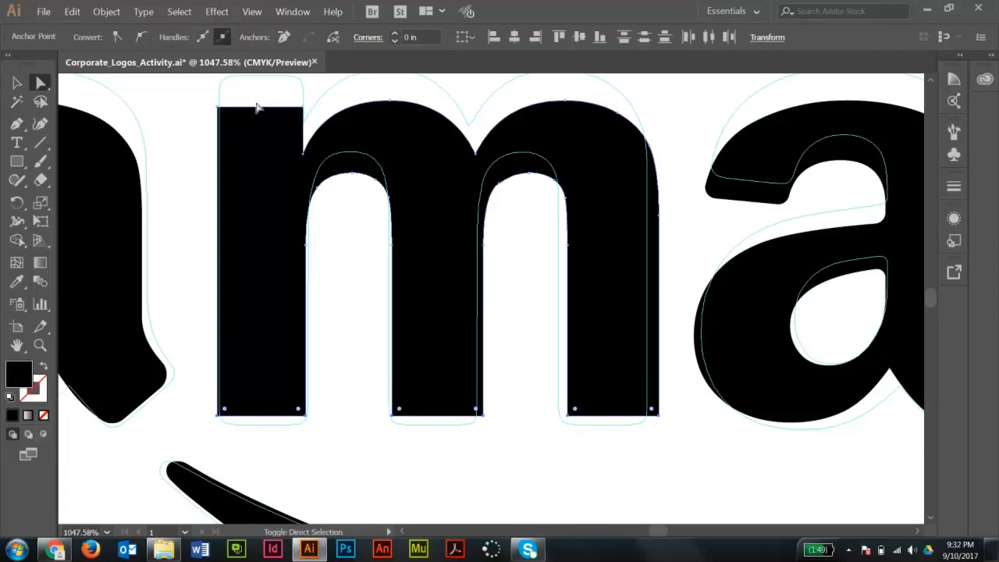
drag(201, 94, 311, 117)
drag(226, 120, 231, 123)
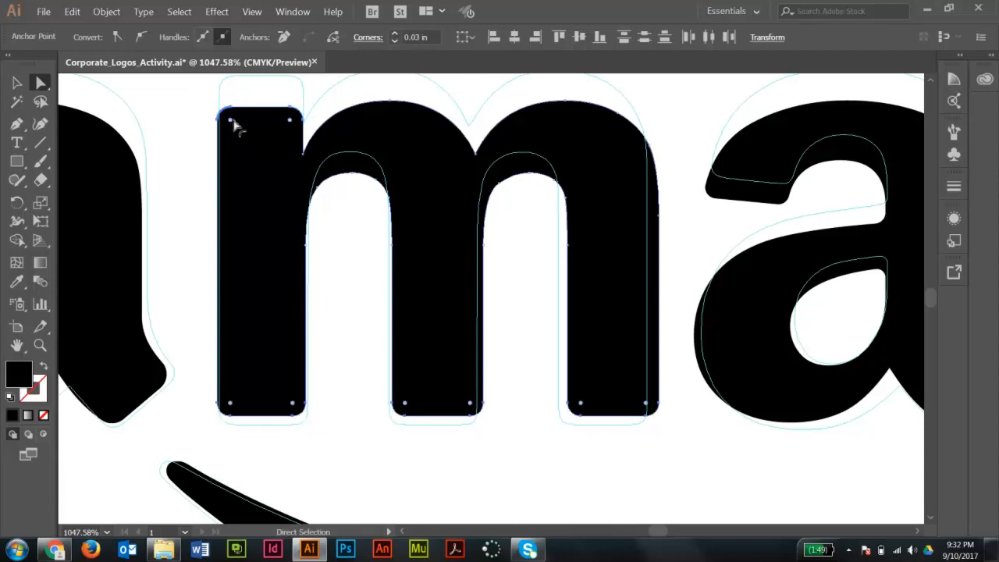
click(274, 102)
Round the two top corners and the lower outer corner of the z's upper bar to 0.03 in
key(space)
drag(632, 293, 584, 307)
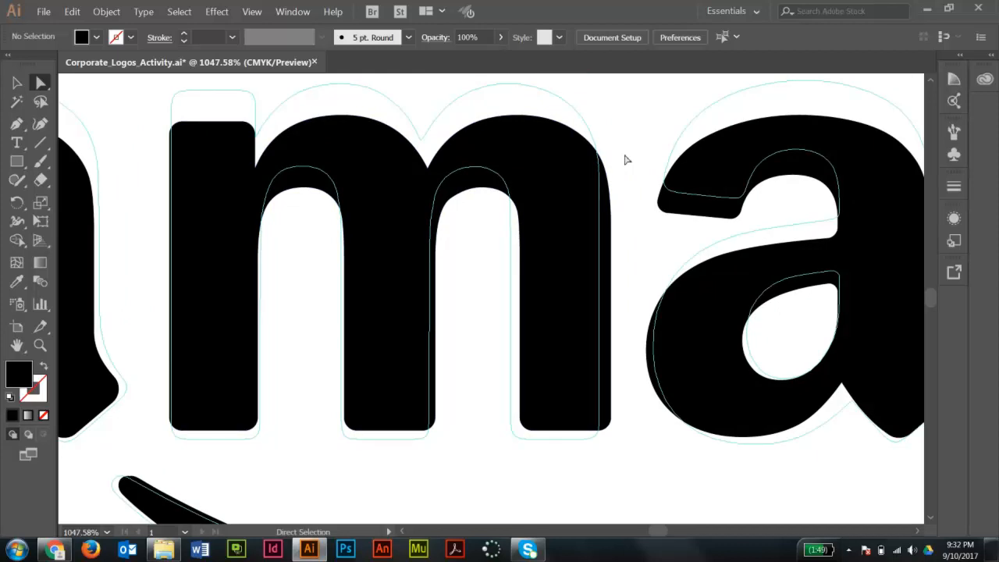
key(space)
drag(772, 241, 464, 223)
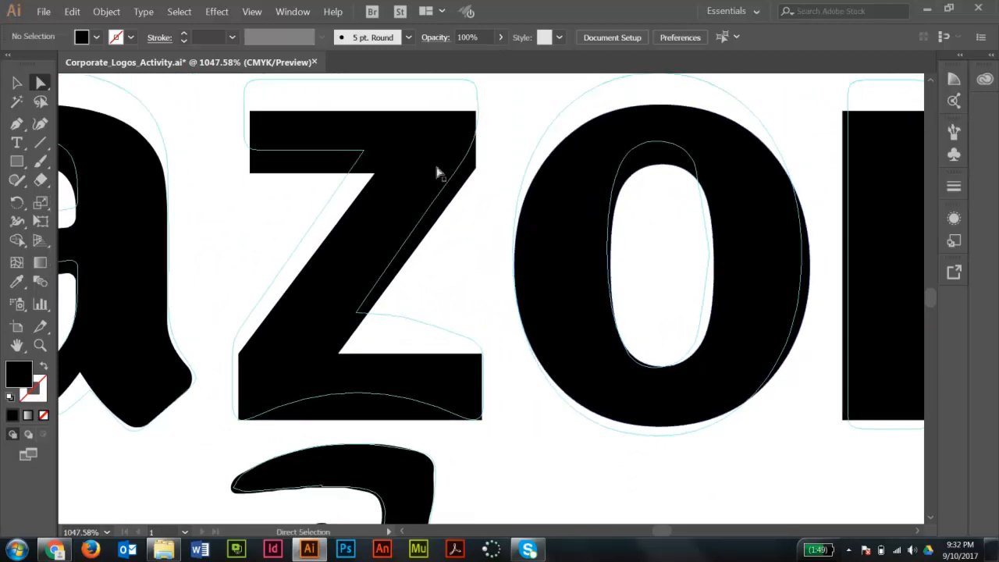
scroll(370, 143, up, 1)
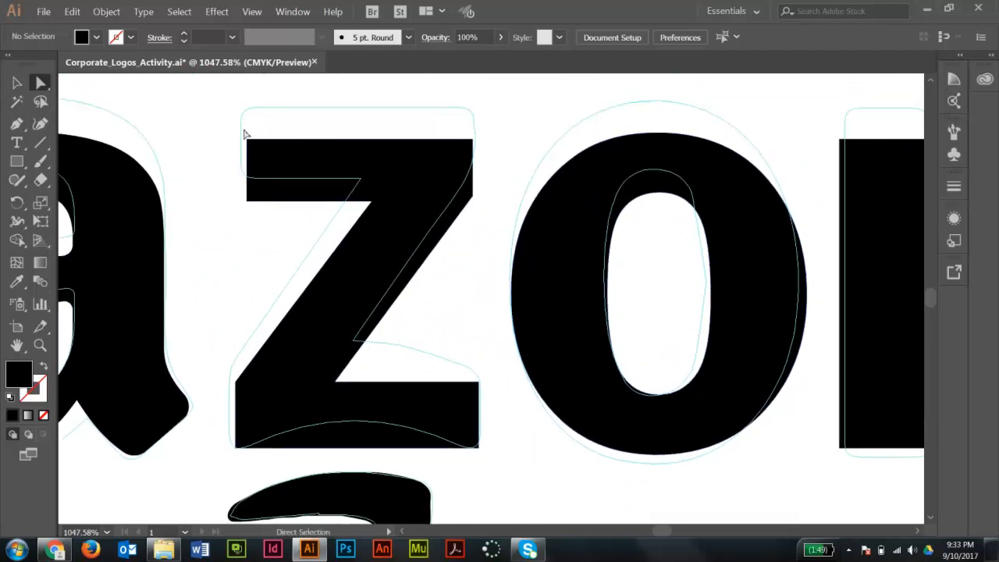
drag(494, 122, 231, 154)
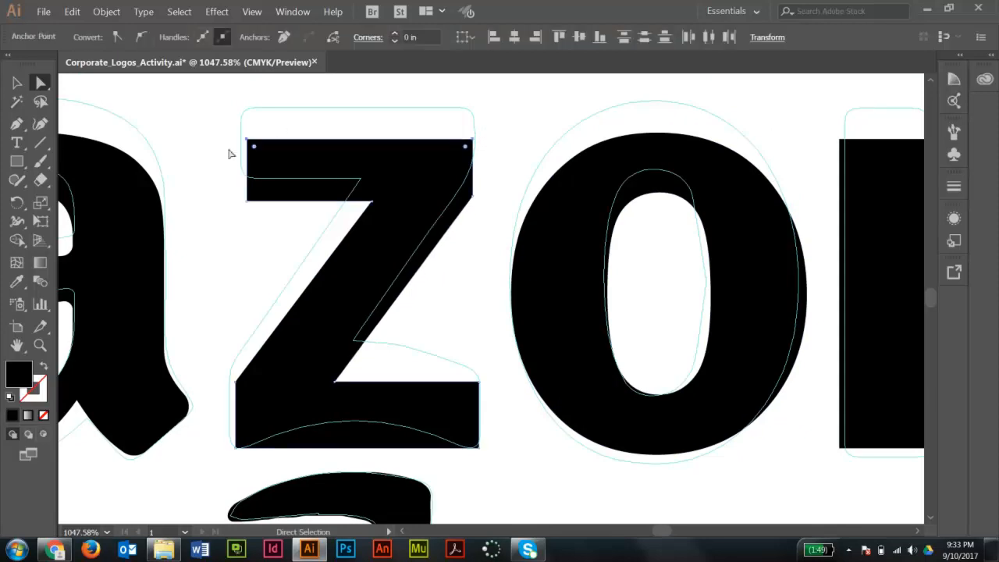
shift+click(247, 202)
drag(230, 460, 505, 436)
drag(494, 435, 224, 461)
drag(257, 150, 258, 152)
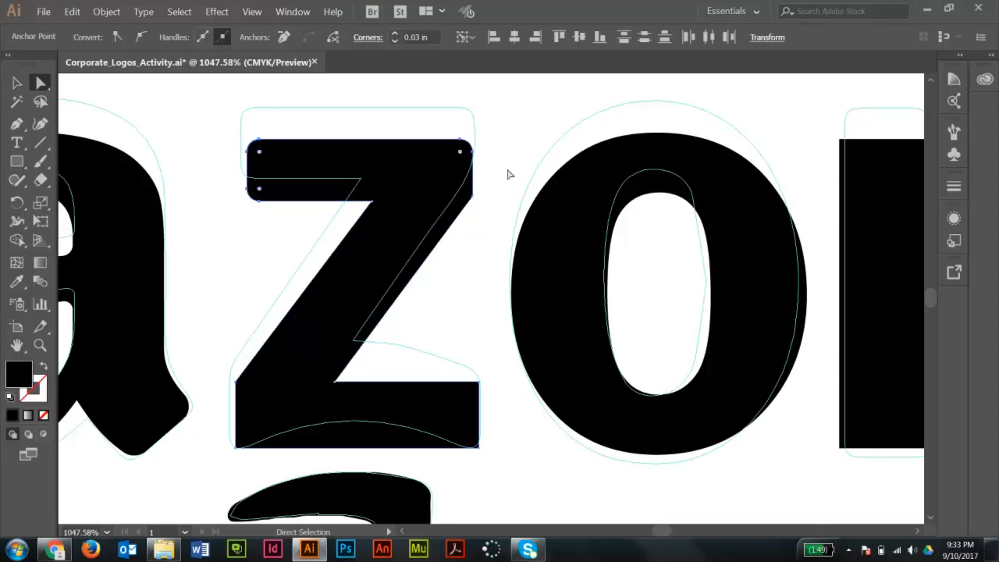
Round the two outer corners where the z's diagonal meets its bars to a radius of about 0.12 in
click(239, 383)
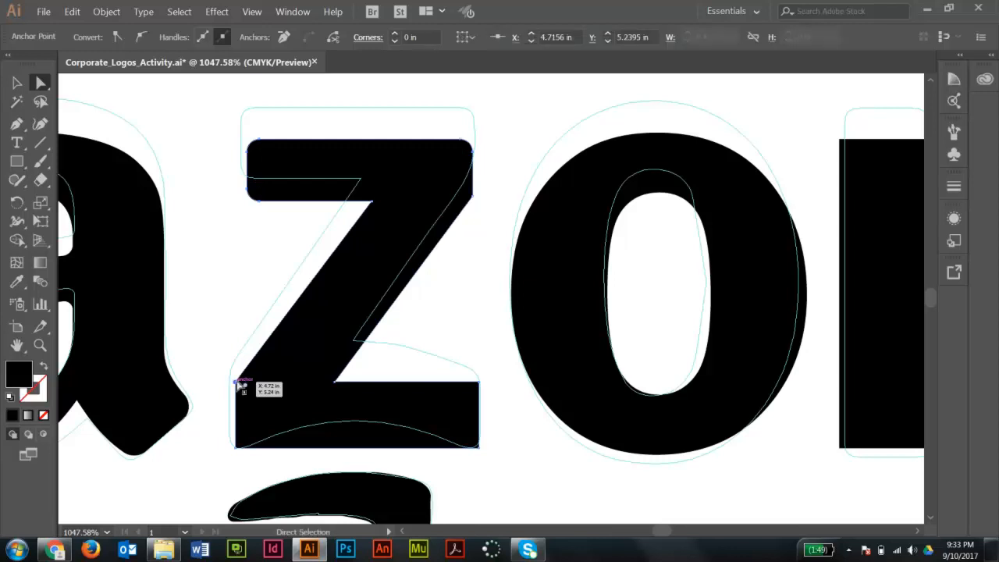
click(474, 199)
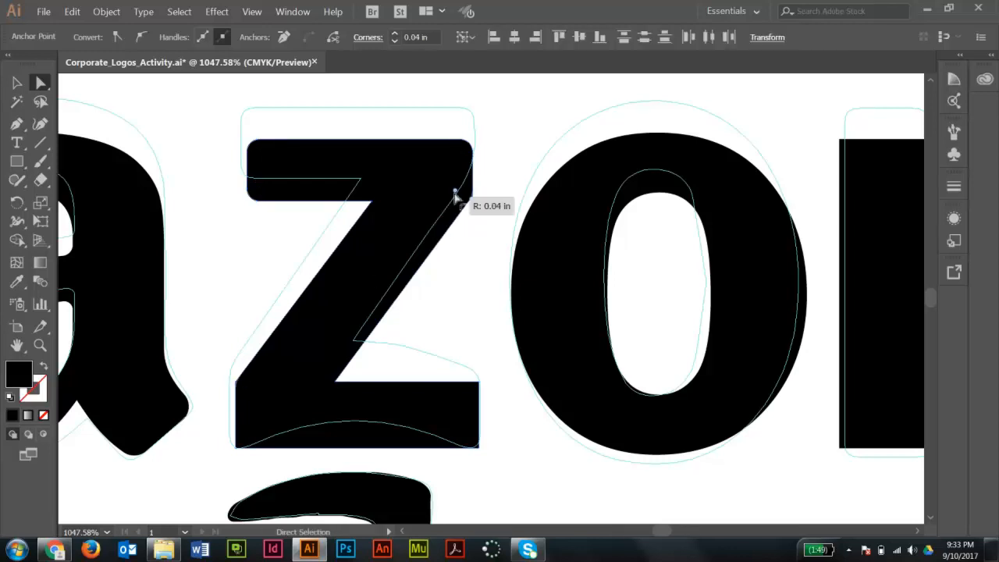
drag(443, 199, 424, 193)
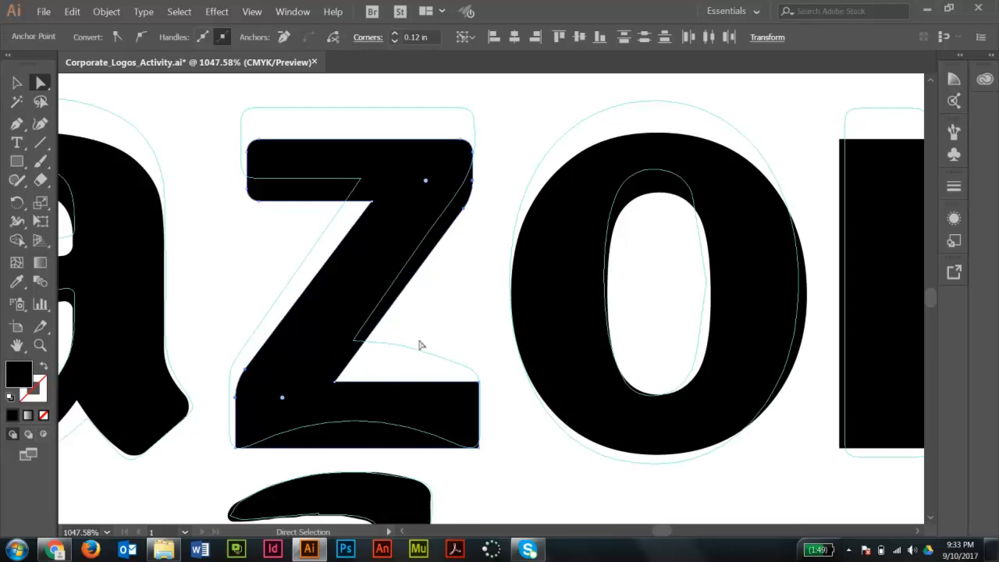
click(363, 371)
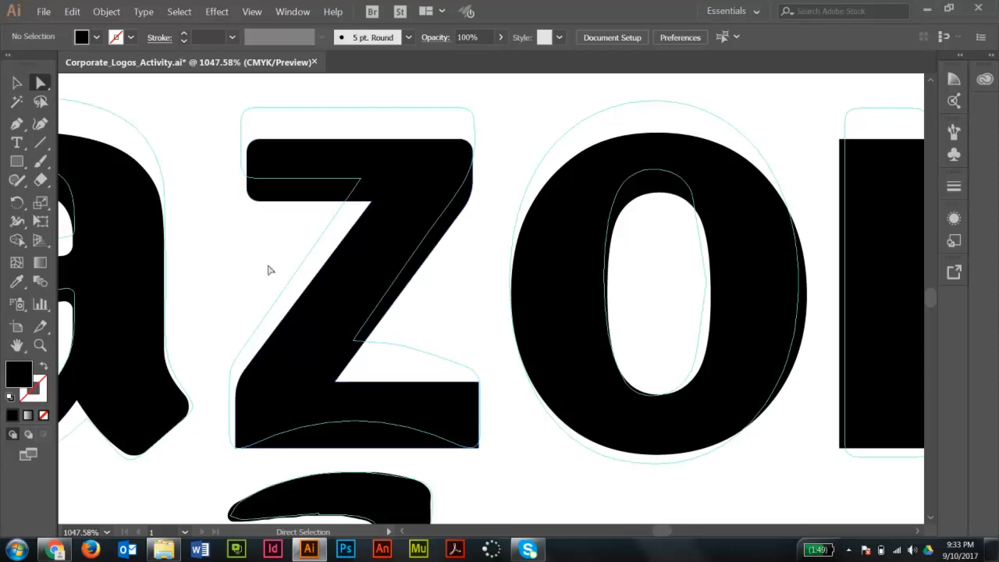
Raise the z's lower inner corner to the guide's height and bow its bottom edge upward along the guide with the Anchor Point tool
drag(337, 384, 367, 346)
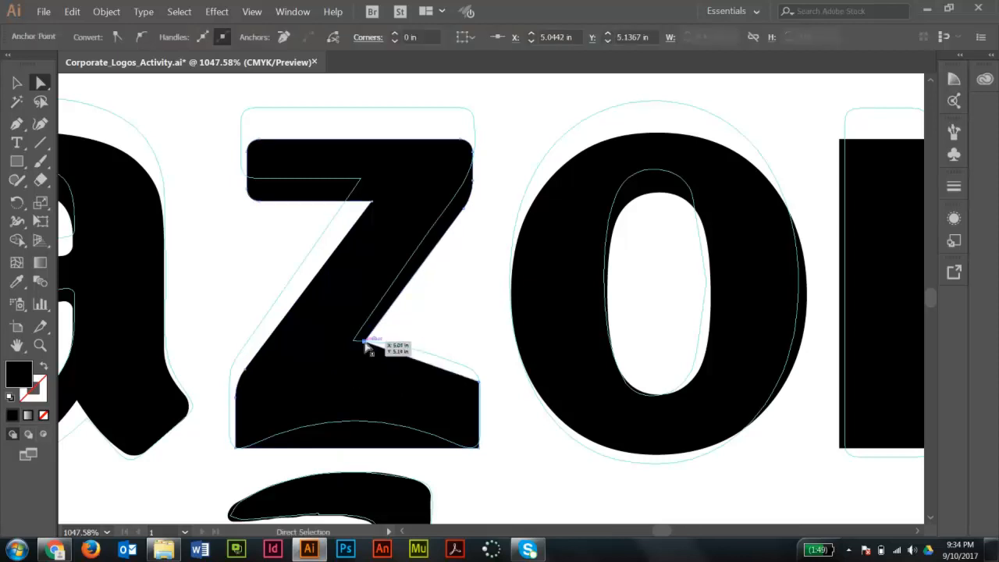
click(474, 304)
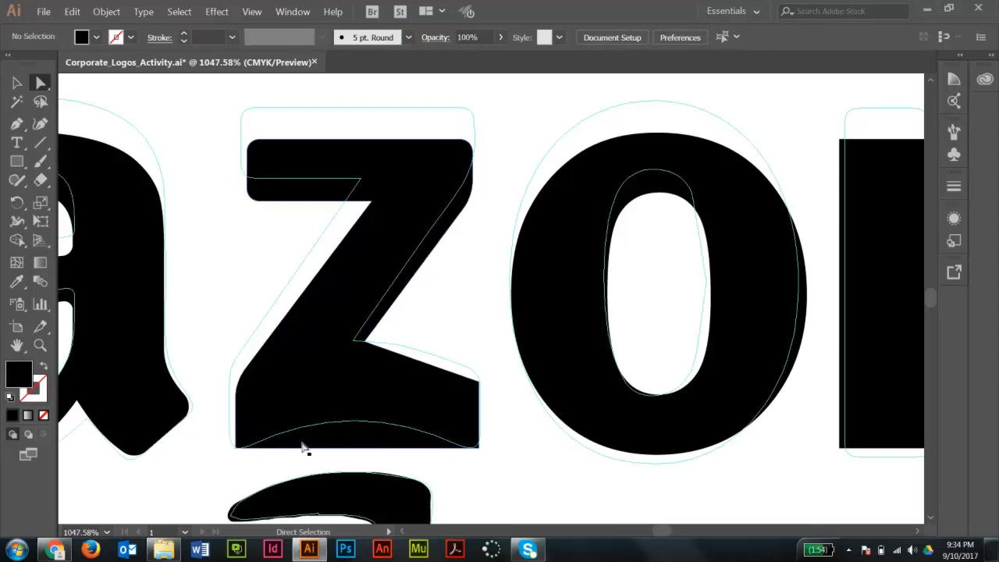
click(19, 129)
click(18, 128)
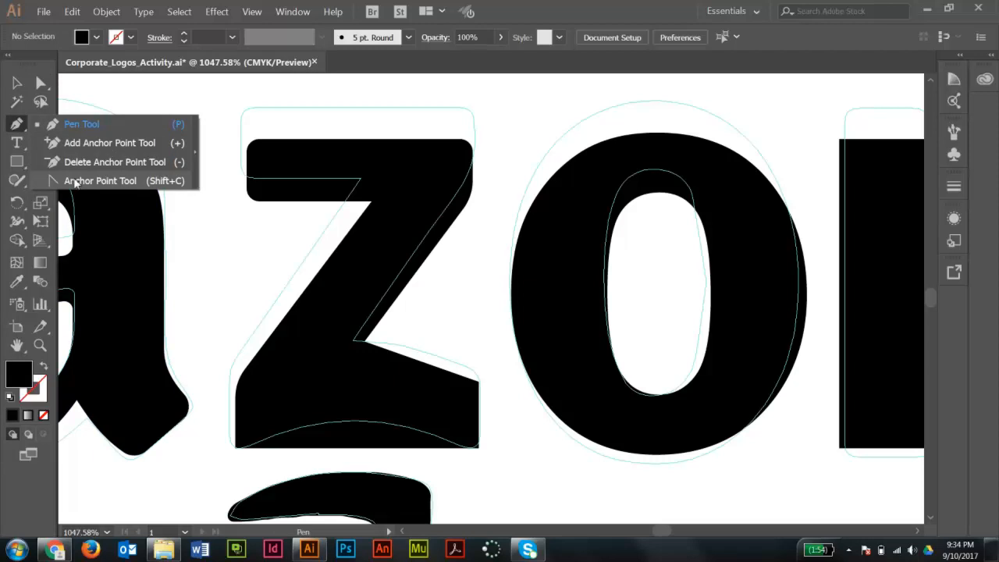
click(76, 182)
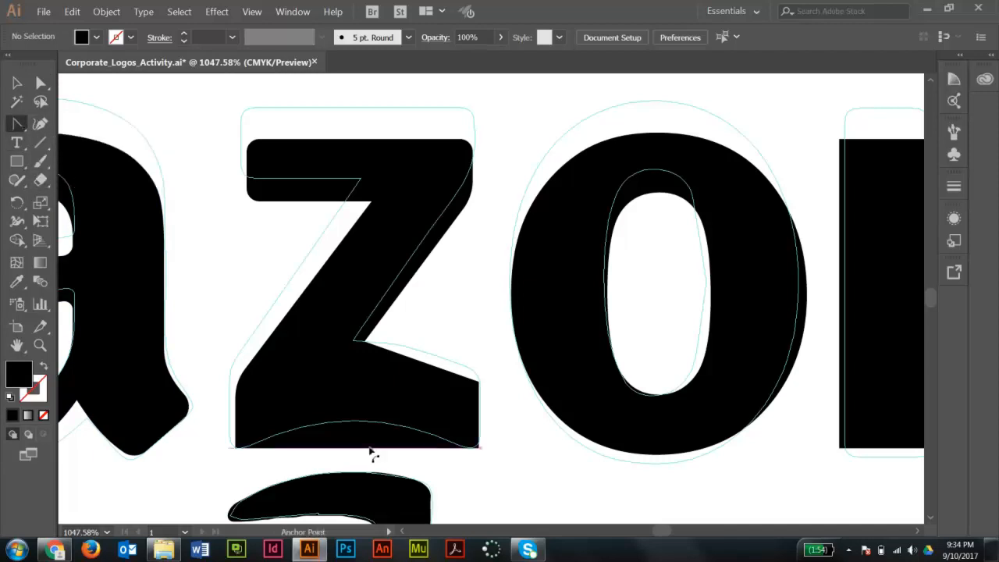
drag(356, 449, 355, 428)
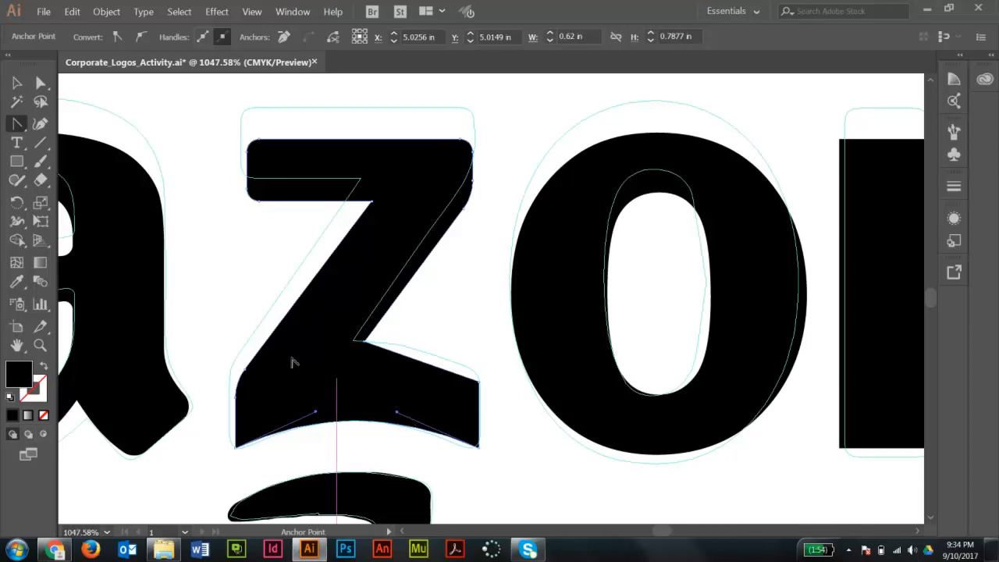
Refine the curve of the z's bottom edge by adjusting both of its direction handles to follow the guide
click(41, 82)
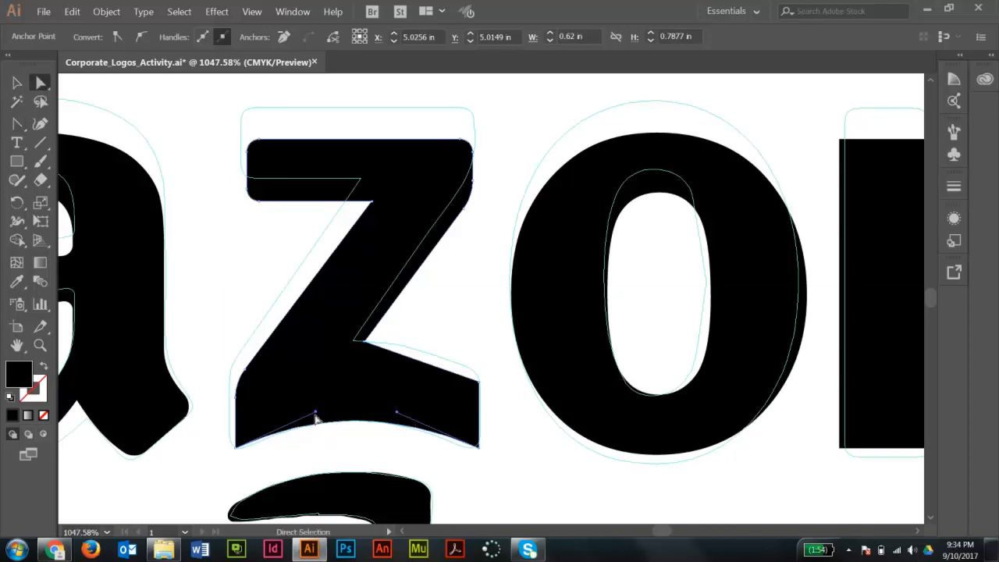
drag(316, 413, 314, 419)
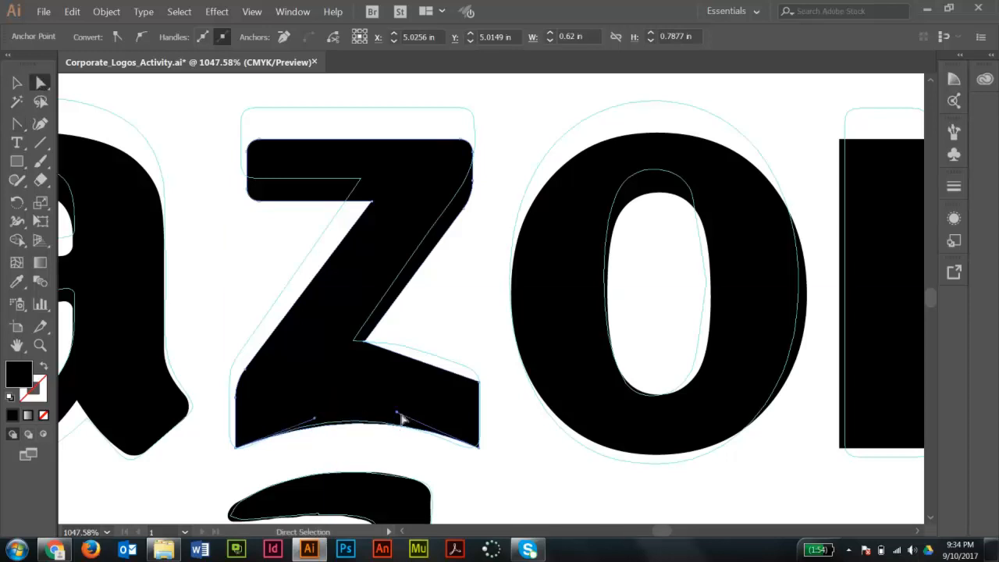
drag(397, 418, 396, 415)
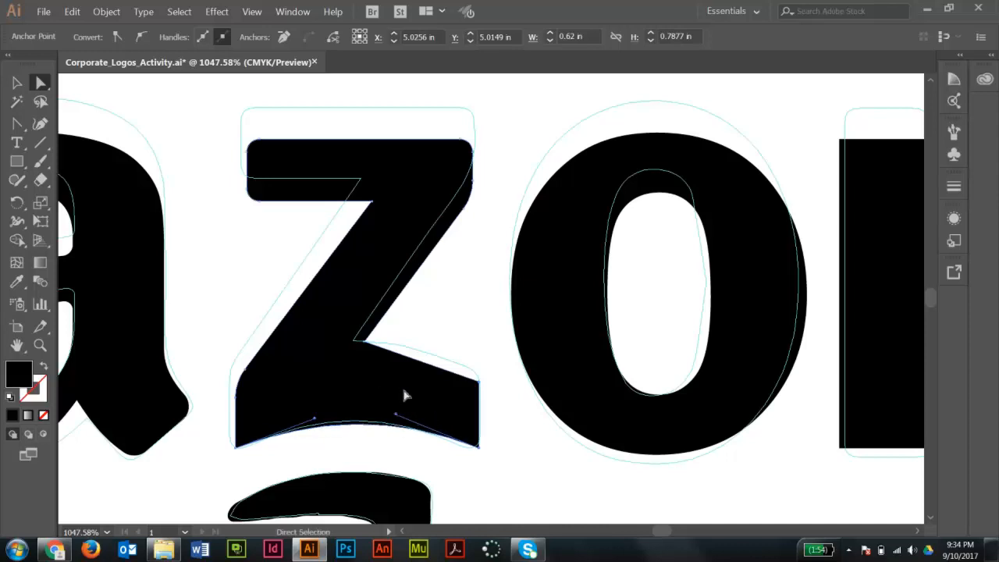
Round the two bottom corners of the z to 0.03 in
click(480, 450)
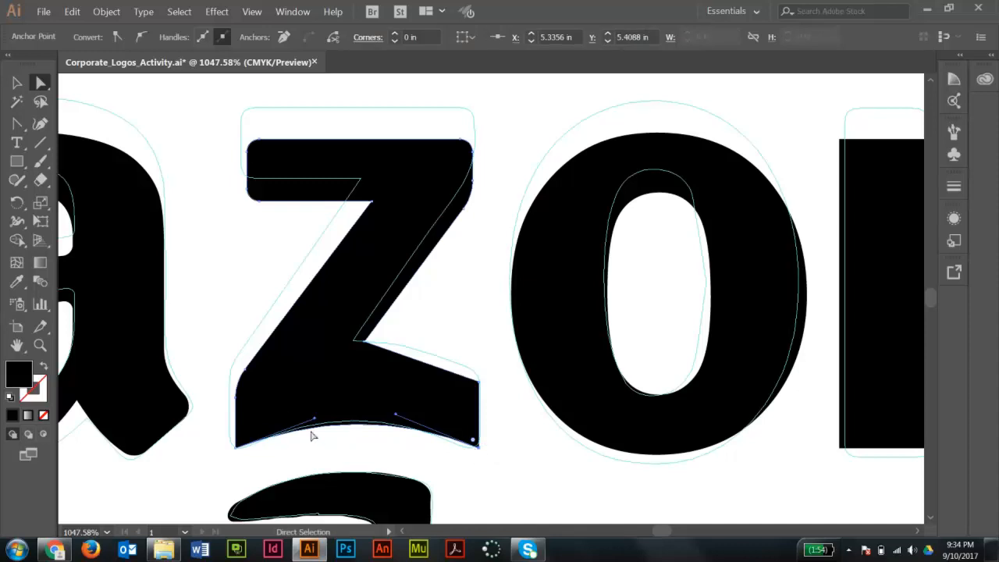
shift+click(237, 448)
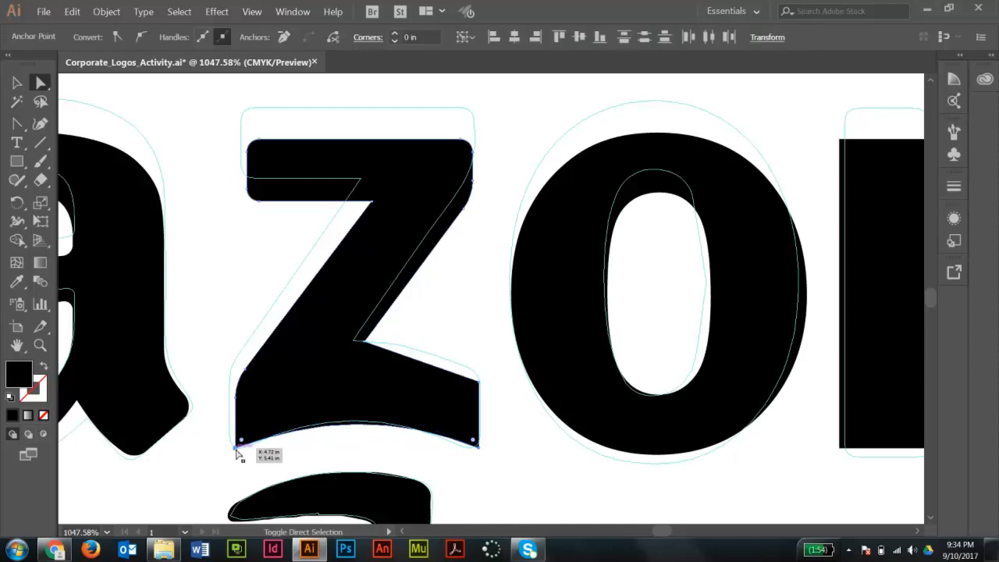
drag(241, 440, 253, 436)
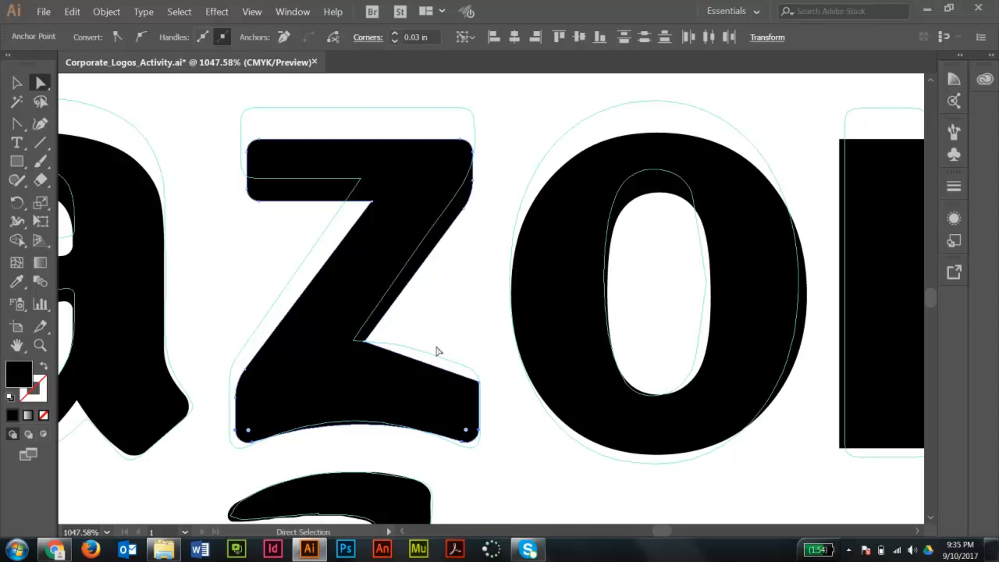
Bow the sloping upper edge of the z's lower bar upward along the guide with the Anchor Point tool
click(17, 124)
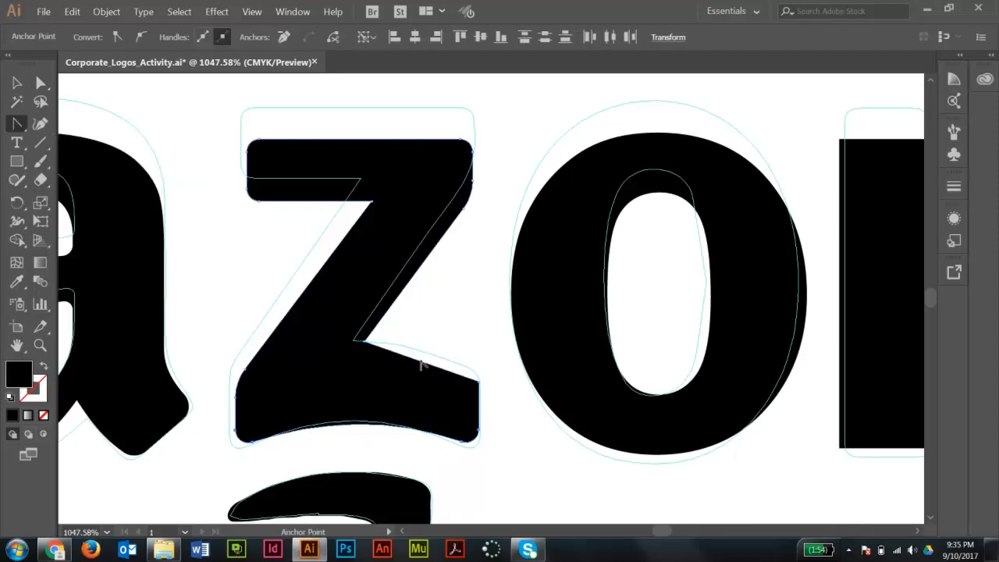
key(a)
click(431, 340)
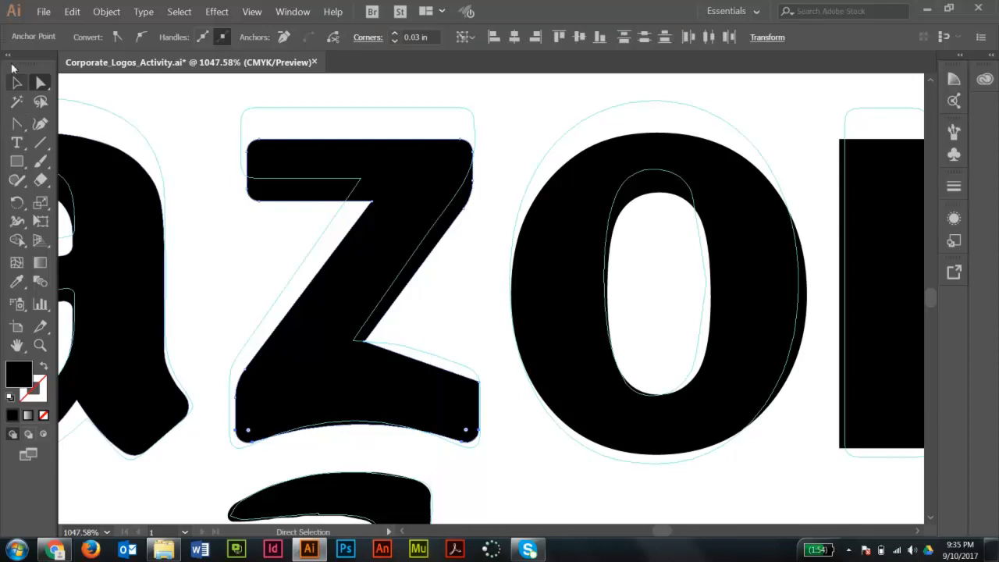
click(208, 151)
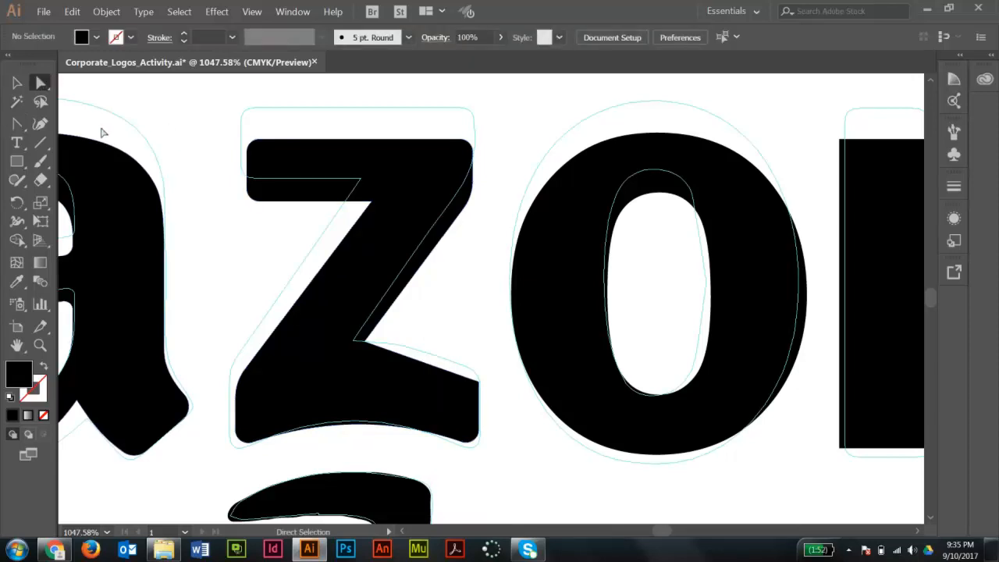
click(16, 124)
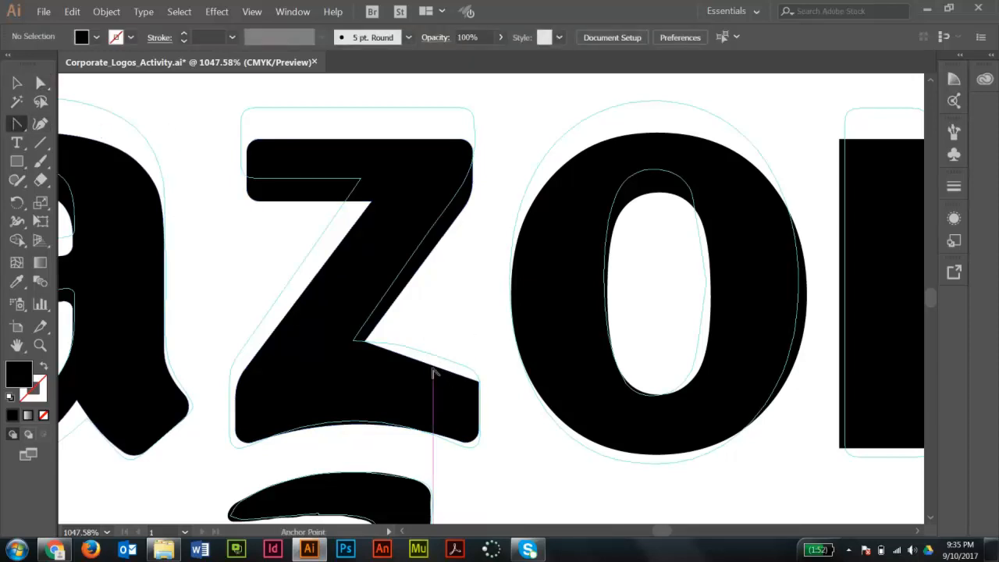
drag(424, 364, 431, 360)
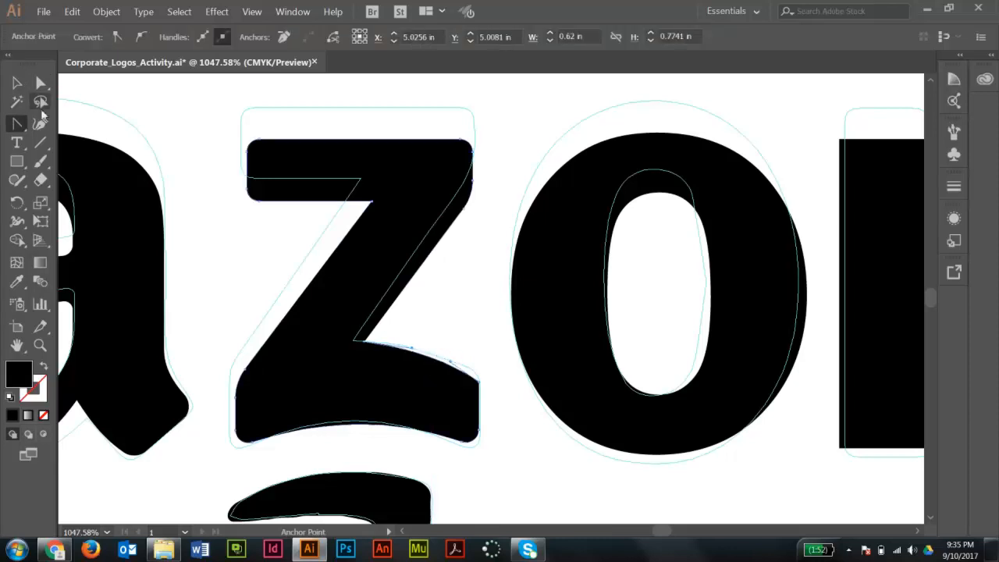
Round the upper outer corner of the z's lower bar to 0.05 in and deselect the letter
key(a)
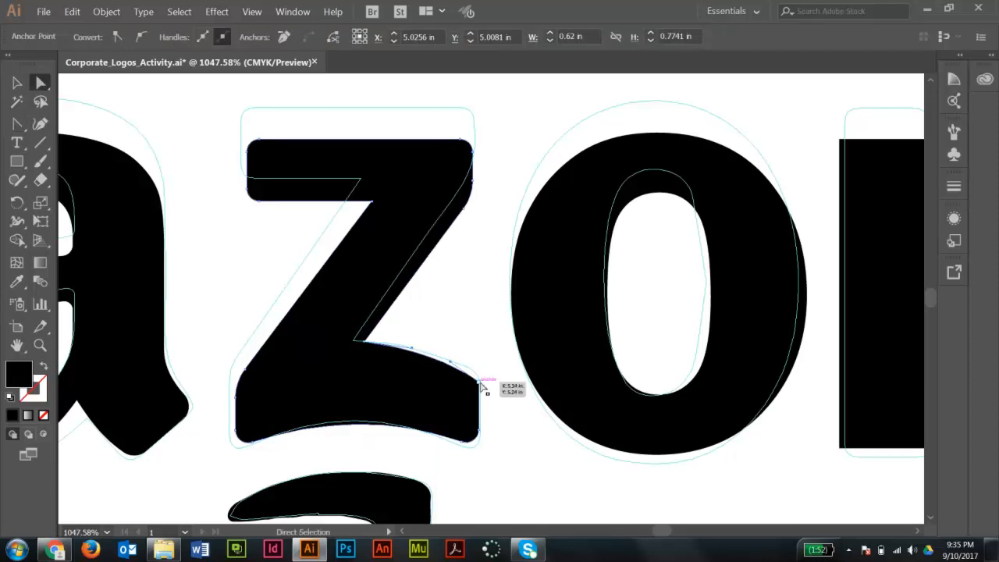
drag(481, 383, 460, 392)
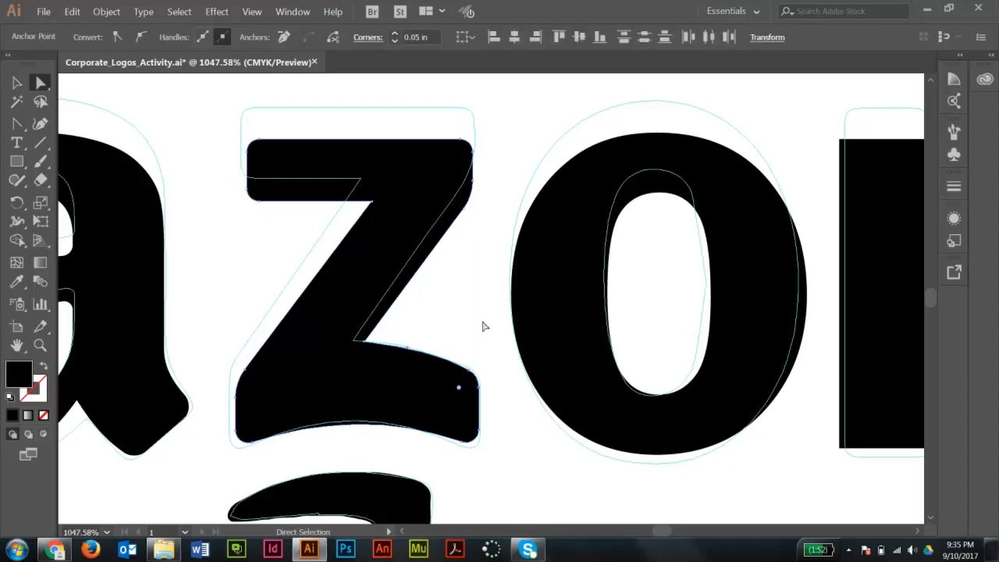
click(485, 321)
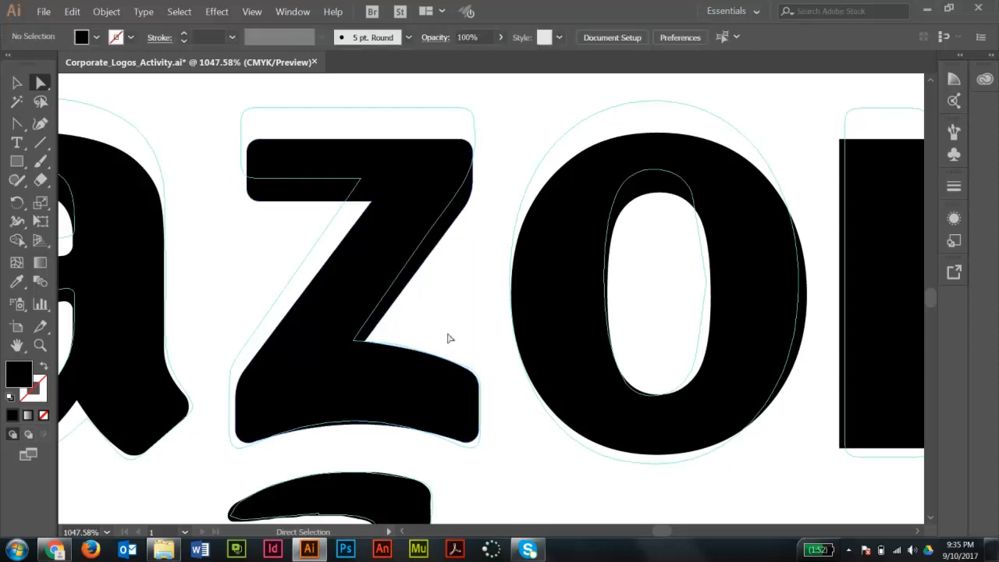
Round the two top corners of the n's first stem and all four of its bottom corners to 0.04 in
key(space)
drag(801, 302, 464, 304)
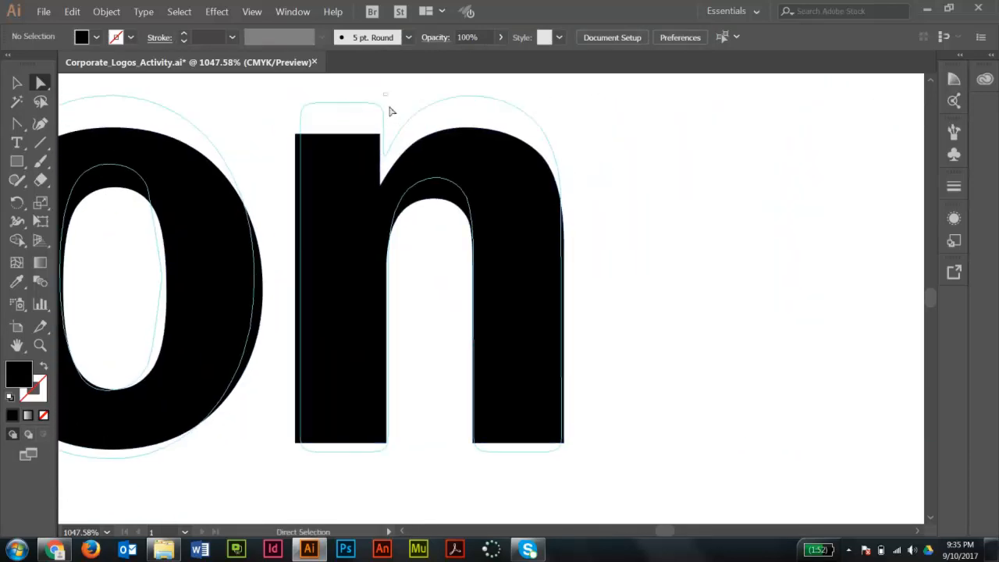
drag(387, 93, 284, 149)
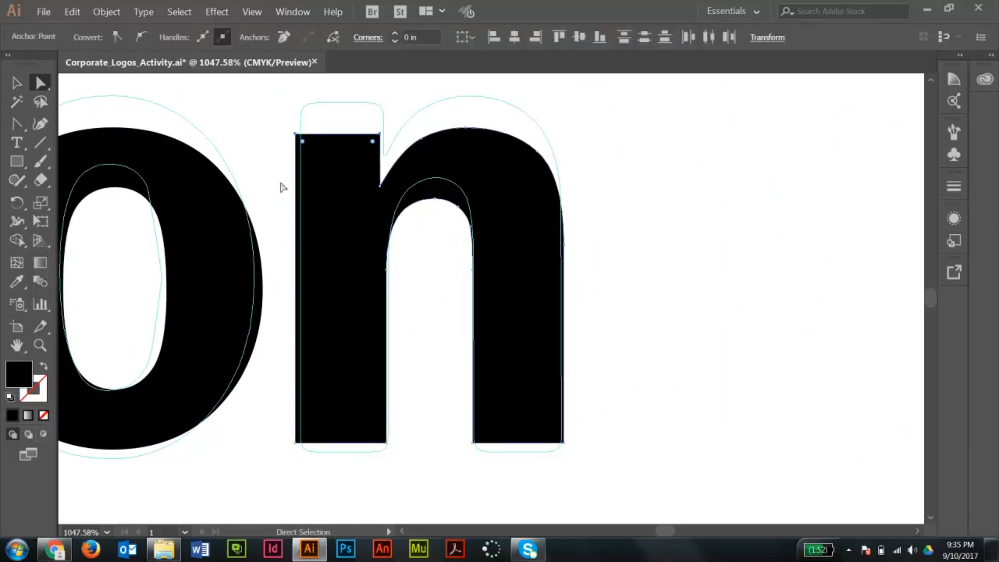
drag(266, 476, 602, 424)
drag(304, 145, 310, 152)
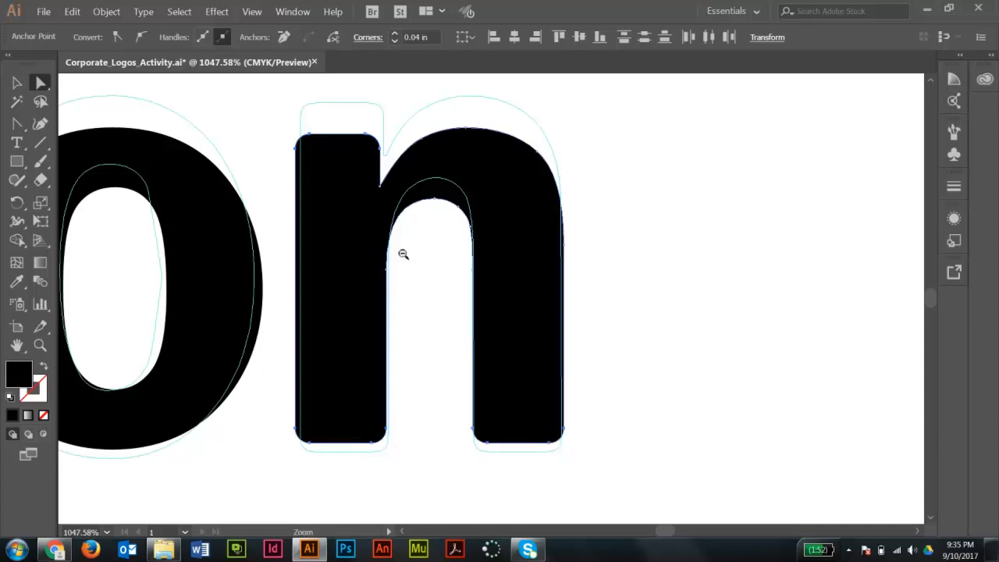
Hide the guides and deselect the n to review the whole amazon wordmark with its smile arrow
ctrl+alt+click(402, 252)
ctrl+alt+click(450, 280)
ctrl+alt+click(397, 278)
drag(362, 288, 599, 186)
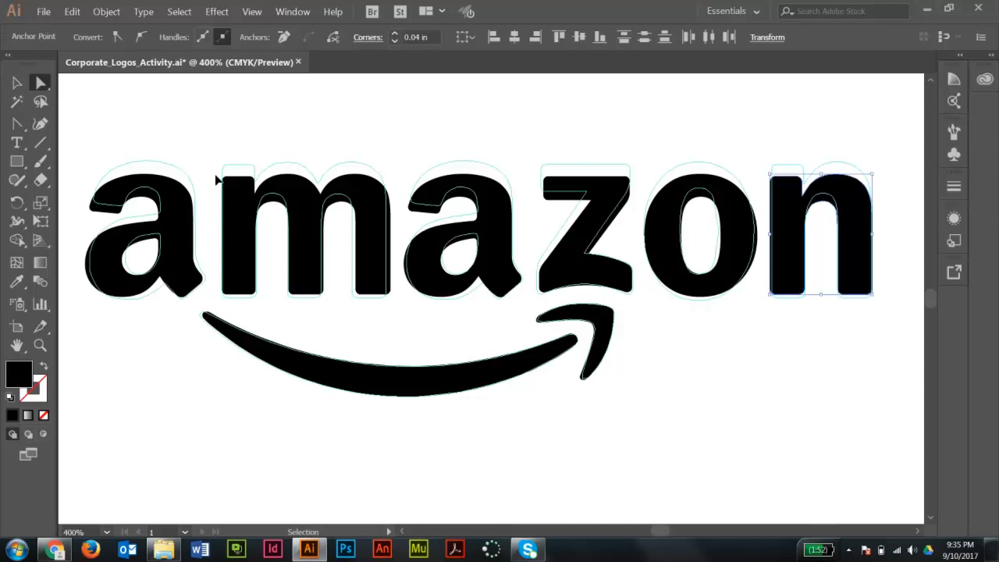
key(ctrl+space)
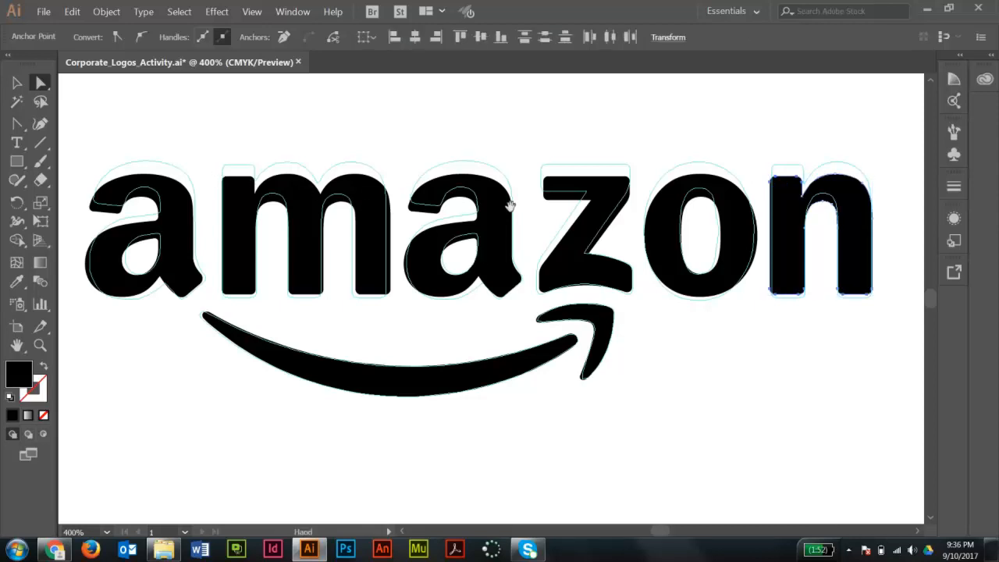
drag(514, 206, 516, 225)
key(ctrl)
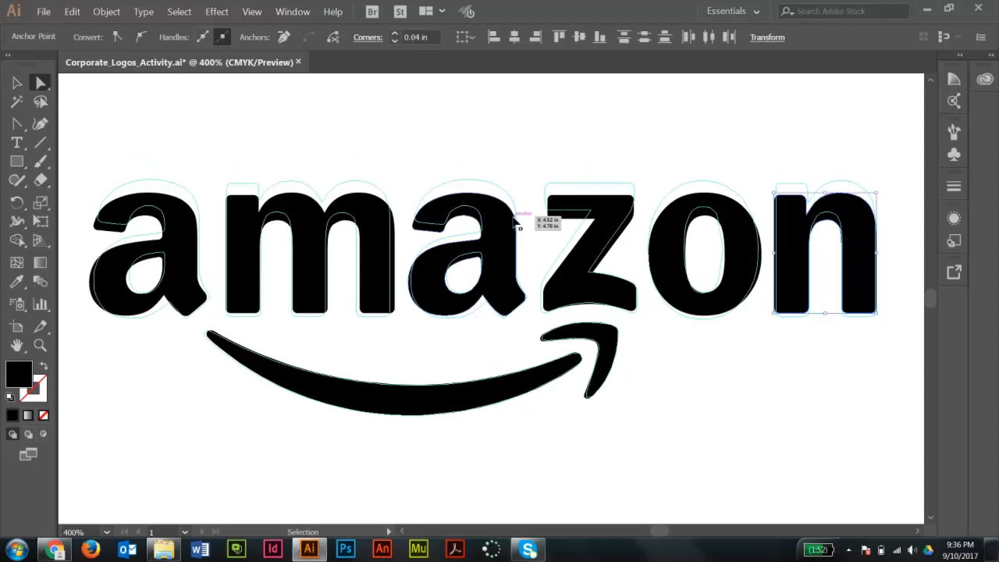
key(ctrl+semicolon)
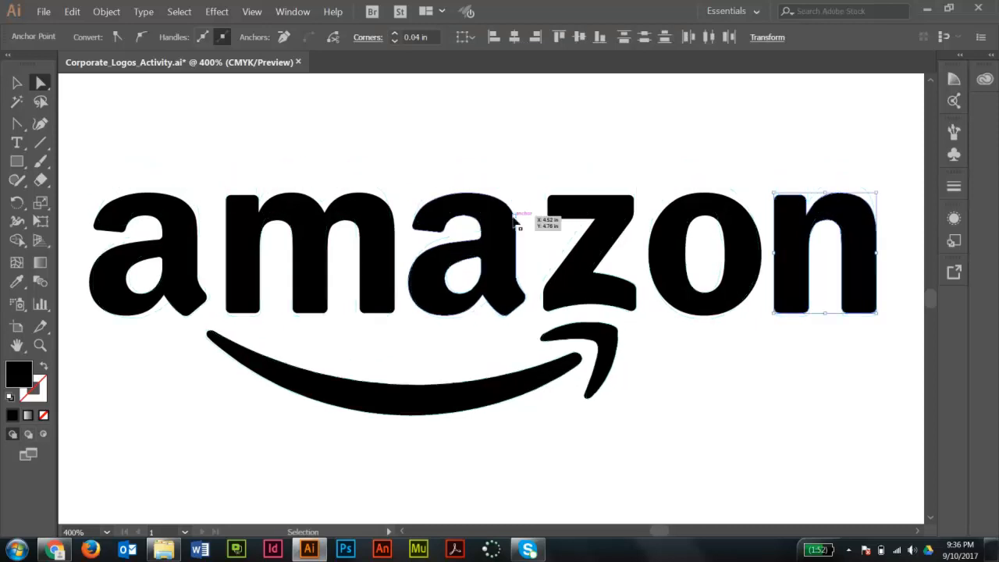
click(348, 120)
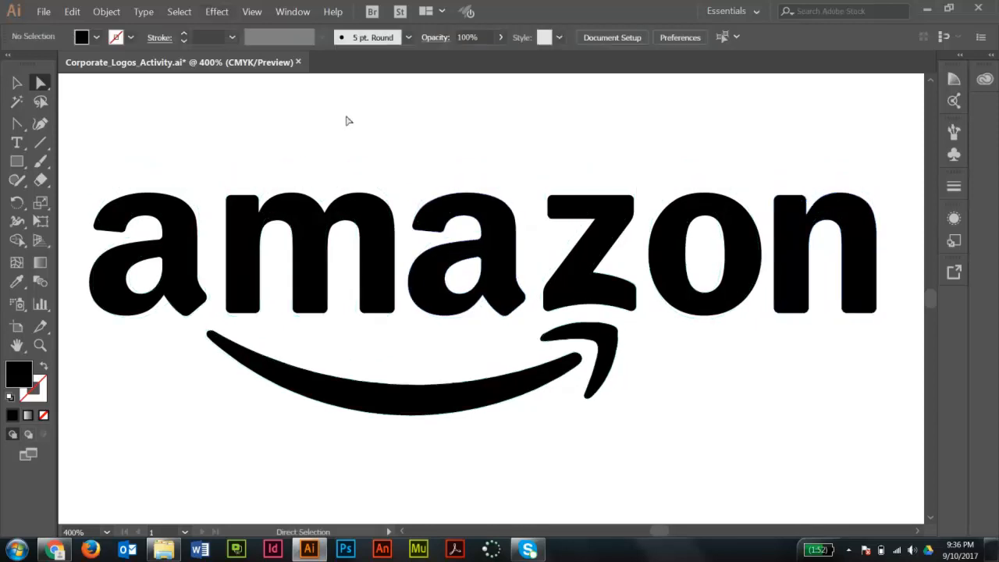
Compare the reshaped amazon logo with the editable text copy beside it
alt+click(537, 288)
drag(617, 375, 617, 357)
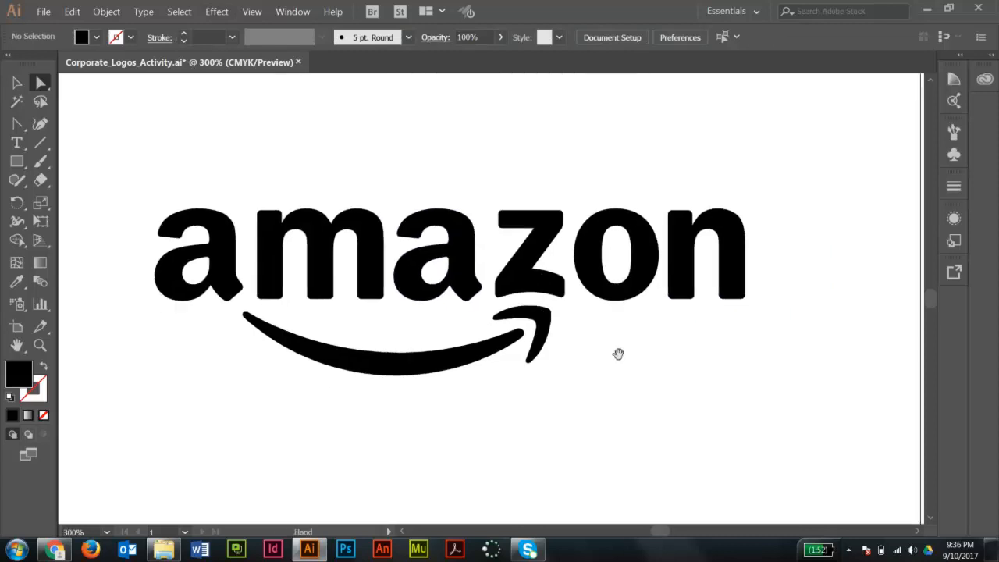
alt+click(621, 375)
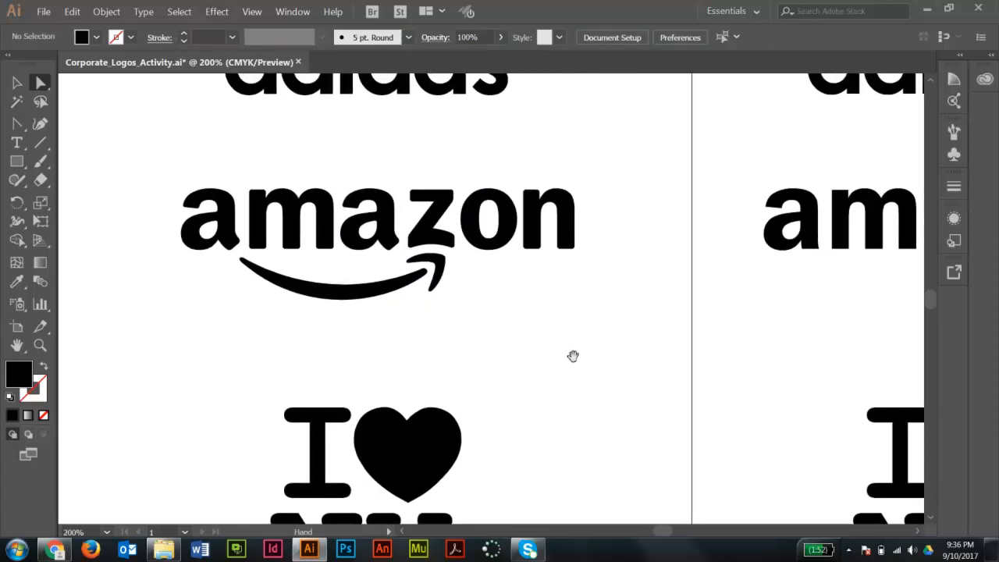
drag(547, 332, 448, 342)
click(713, 253)
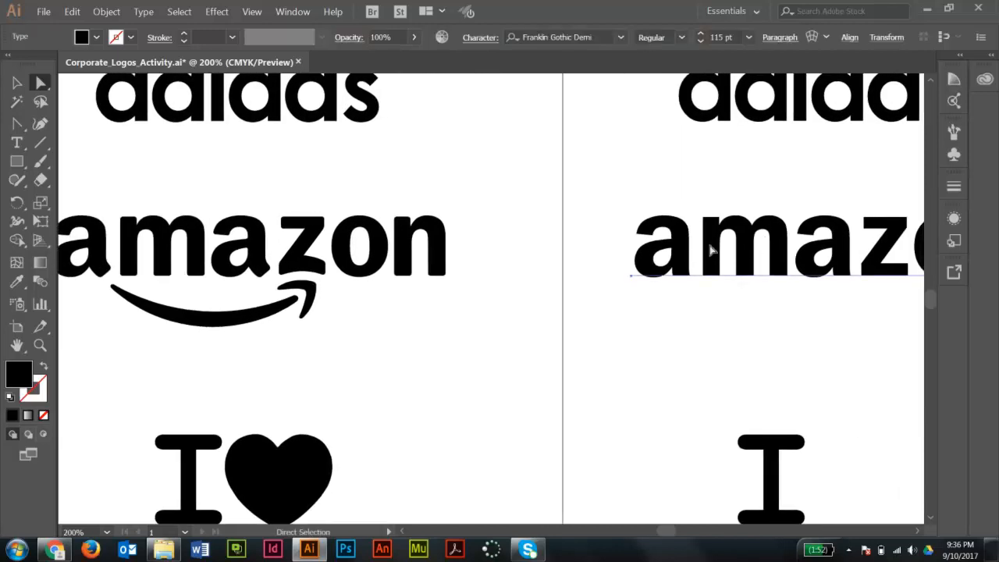
drag(434, 350, 550, 368)
click(551, 368)
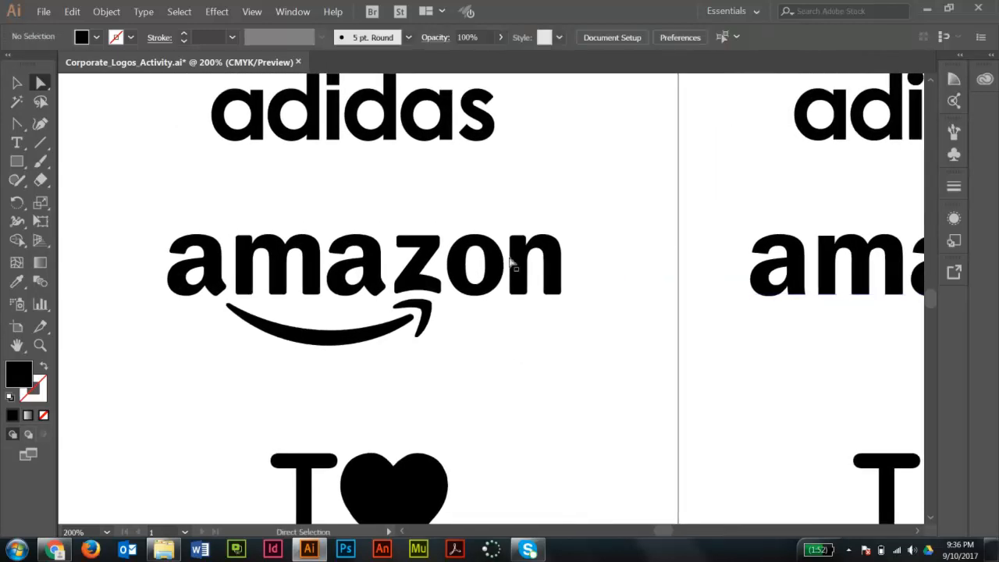
Show the guides over the I Love NY logo and convert its I and NY text to outlines
drag(489, 515, 485, 242)
drag(199, 141, 513, 391)
drag(580, 323, 564, 317)
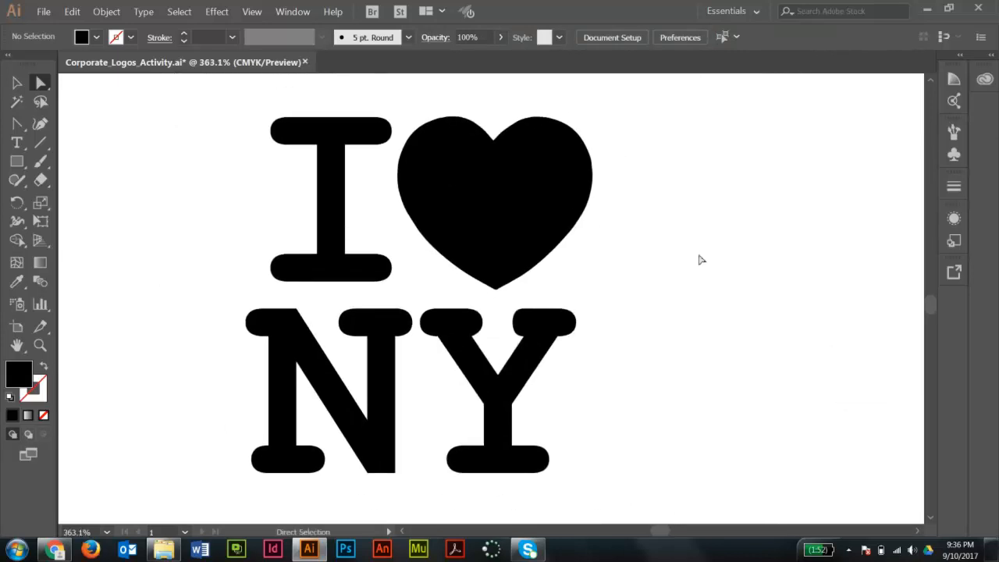
key(ctrl+semicolon)
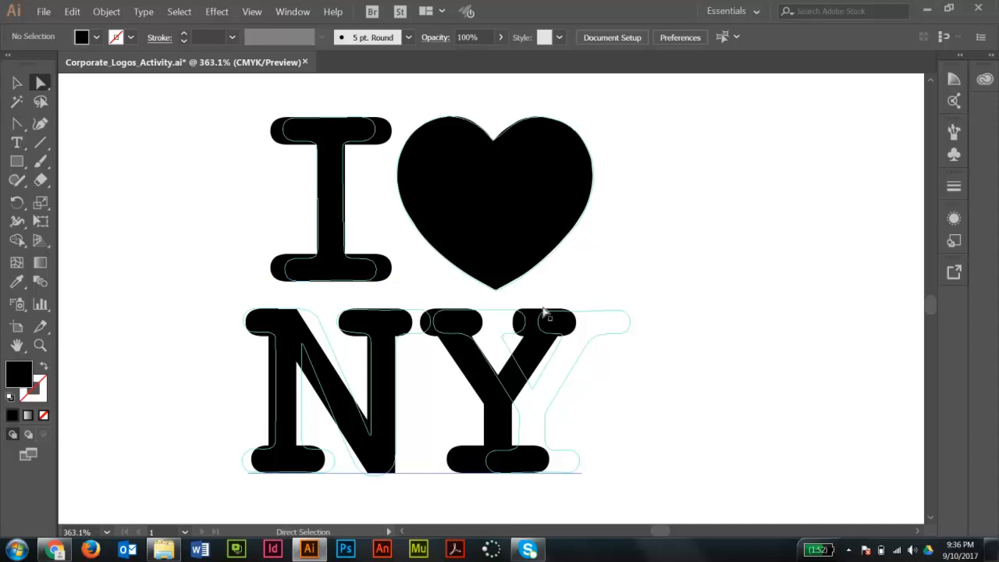
click(331, 197)
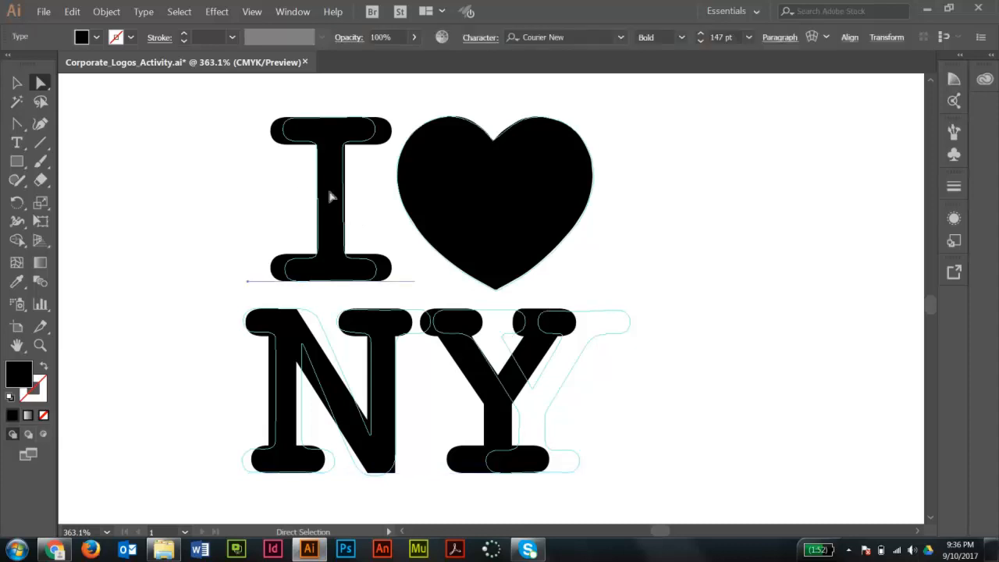
shift+click(372, 376)
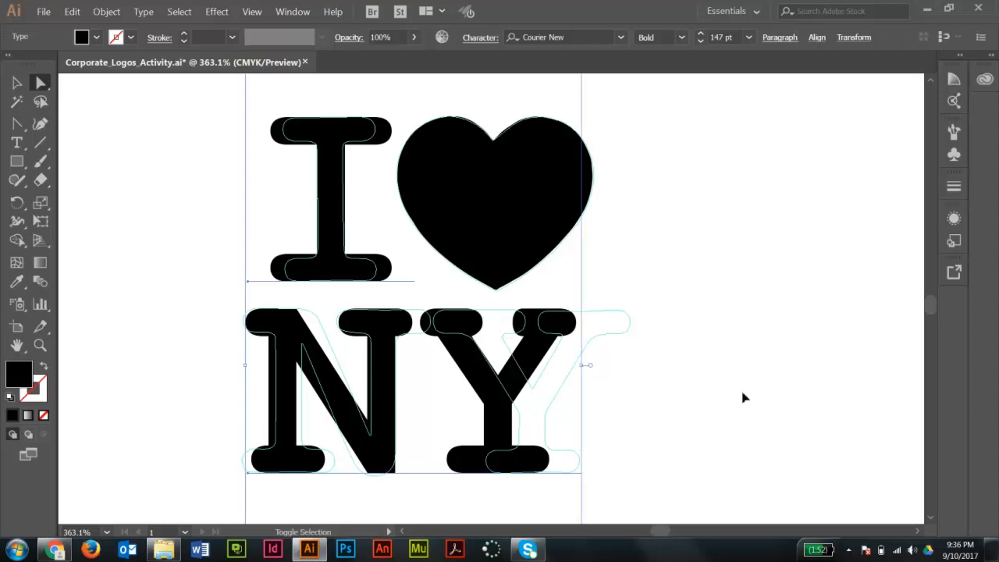
key(ctrl+shift+o)
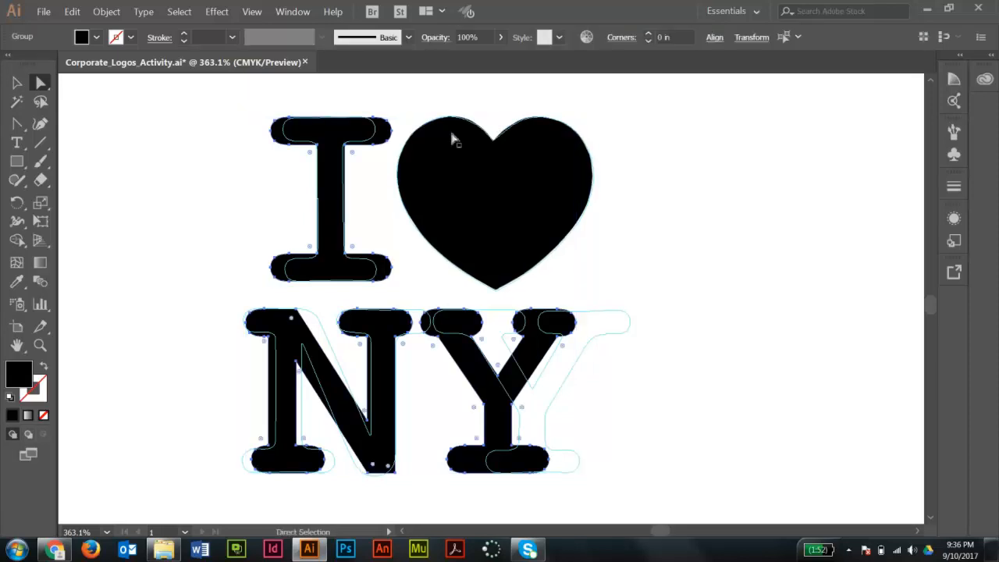
Move the left ends of the I's top and bottom serifs inward to match the guide outline
drag(226, 98, 475, 315)
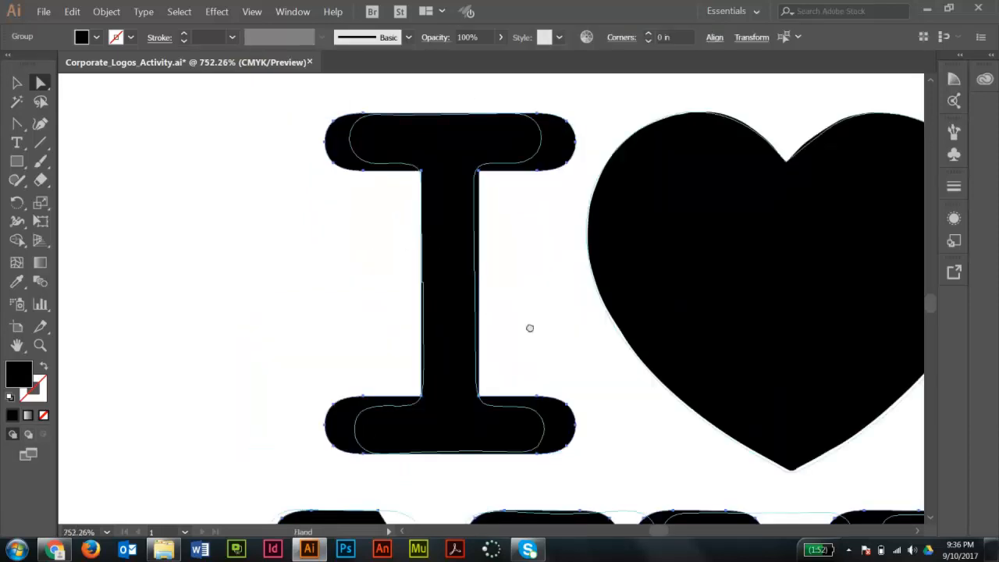
drag(548, 326, 505, 318)
click(226, 93)
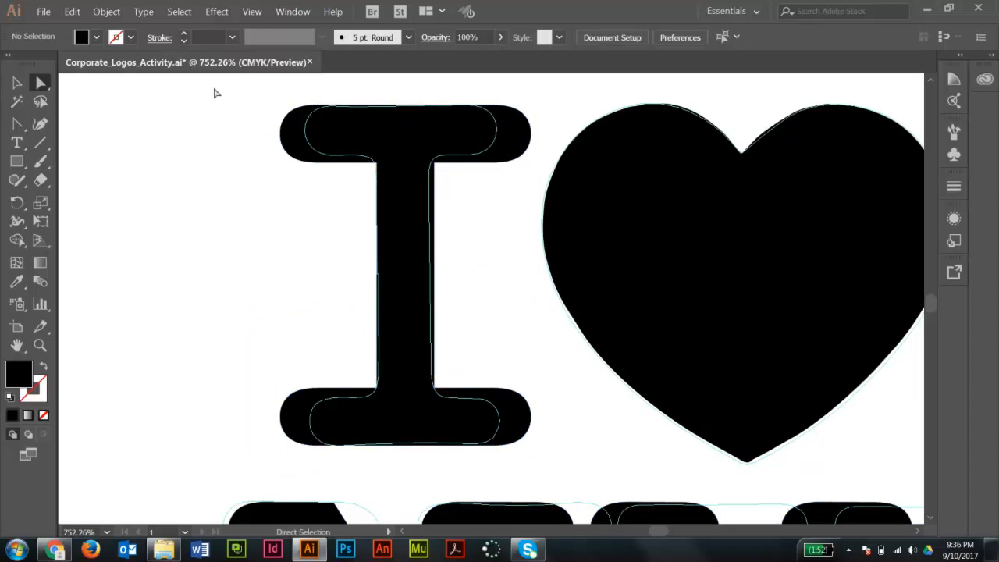
drag(199, 84, 369, 466)
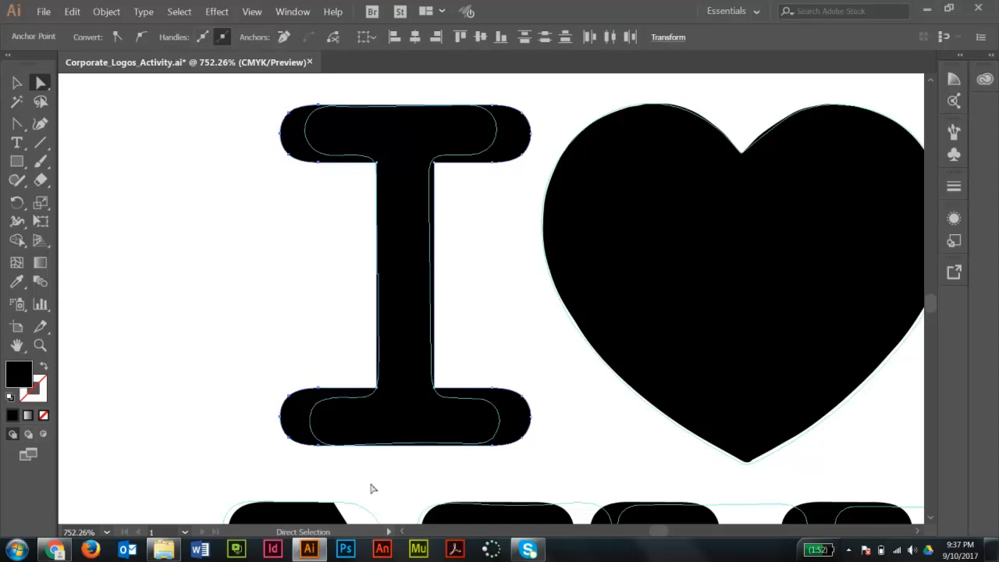
key(Right)
key(Right)
key(Right)
key(Right)
key(Right)
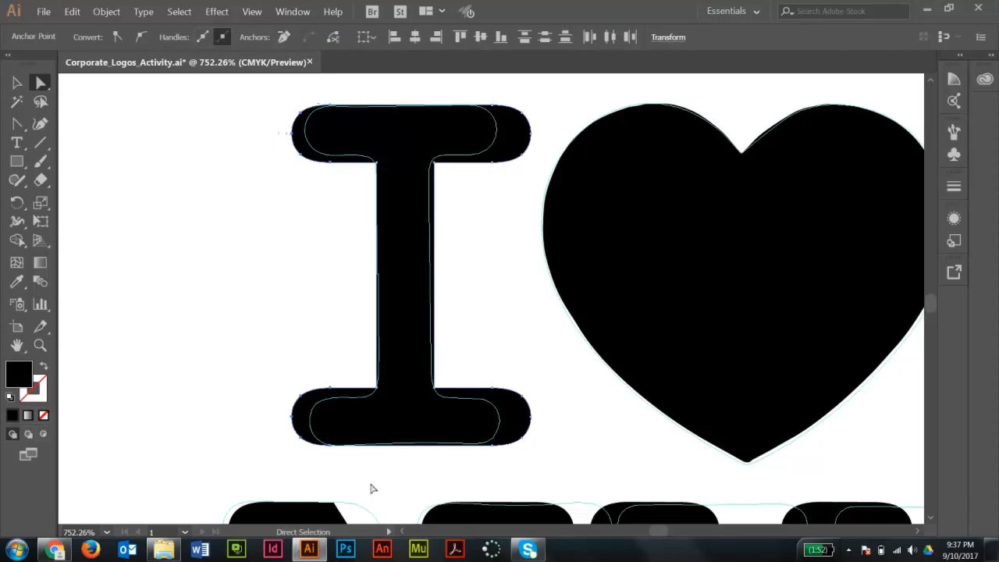
key(Right)
key(Right)
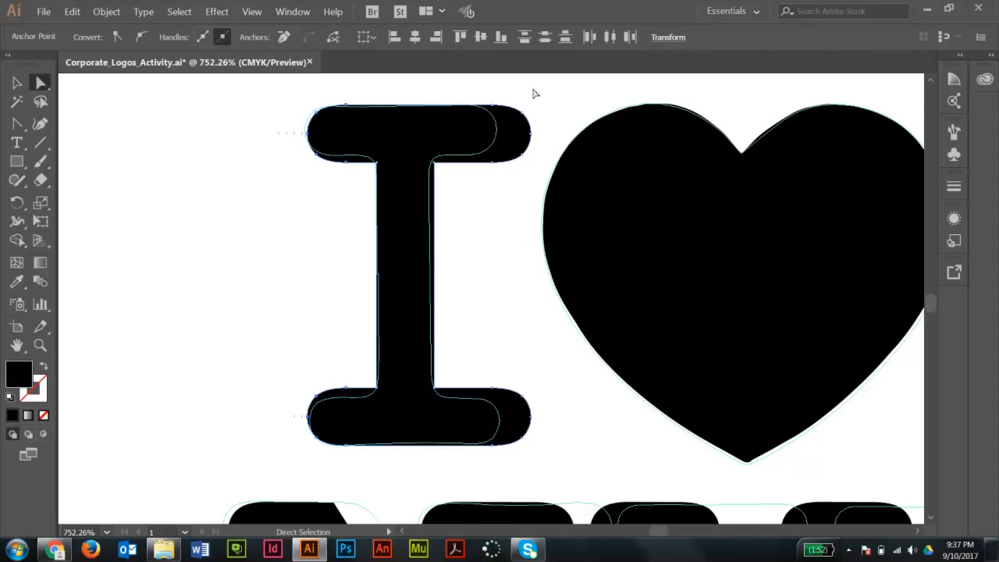
Move the right ends of the I's top and bottom serifs inward to match the guide outline
drag(535, 89, 469, 185)
drag(546, 360, 472, 463)
key(Left)
key(Left)
key(Left)
key(Left)
key(Left)
key(Left)
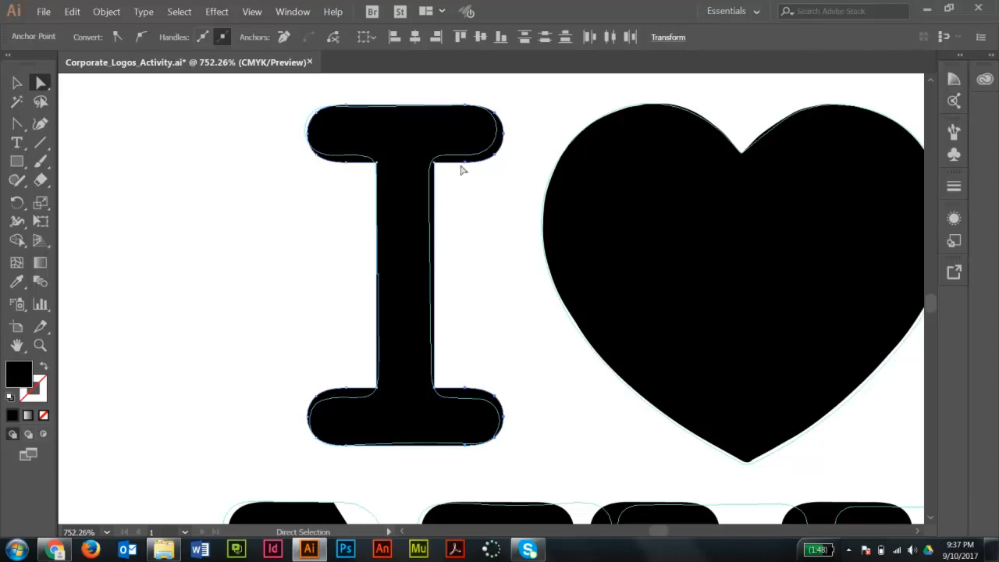
click(456, 227)
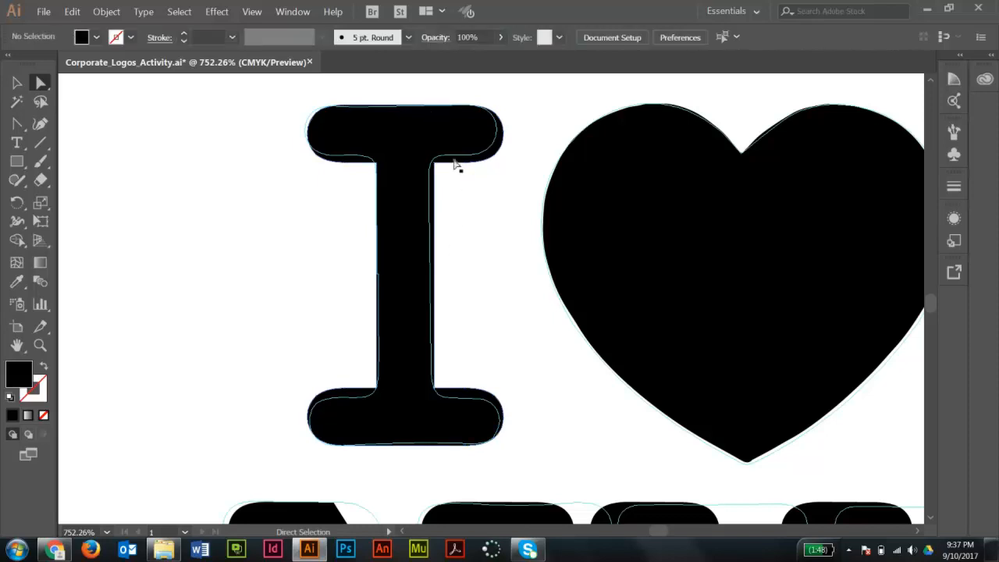
Round the four inner corners where the I's stem meets its serifs to 0.05 in
click(435, 163)
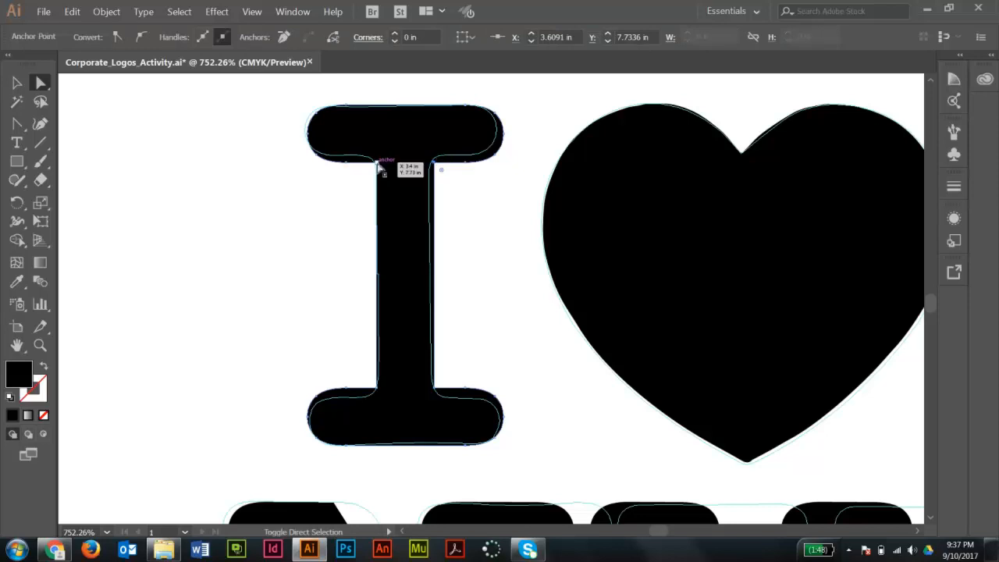
shift+click(380, 166)
shift+click(378, 388)
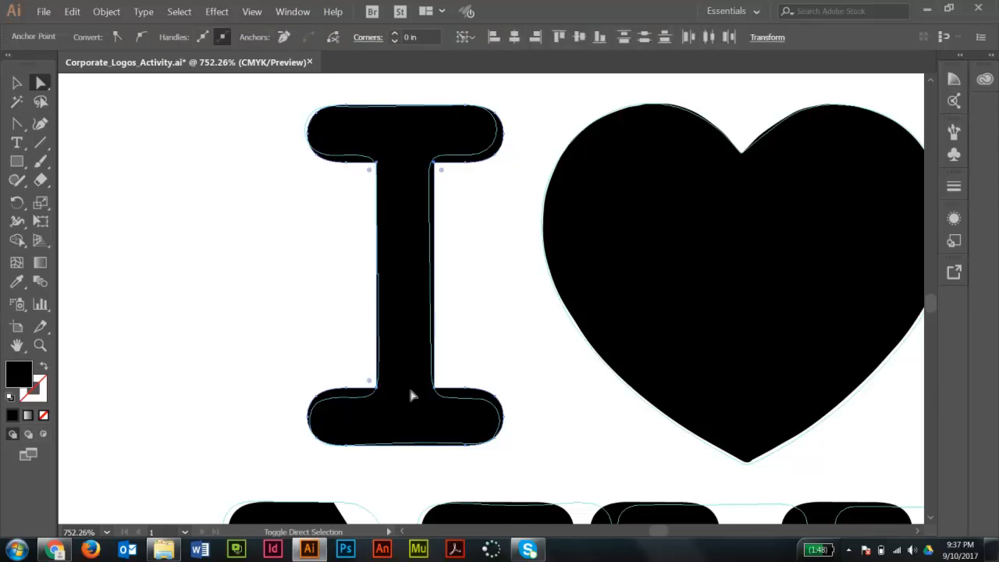
shift+click(435, 388)
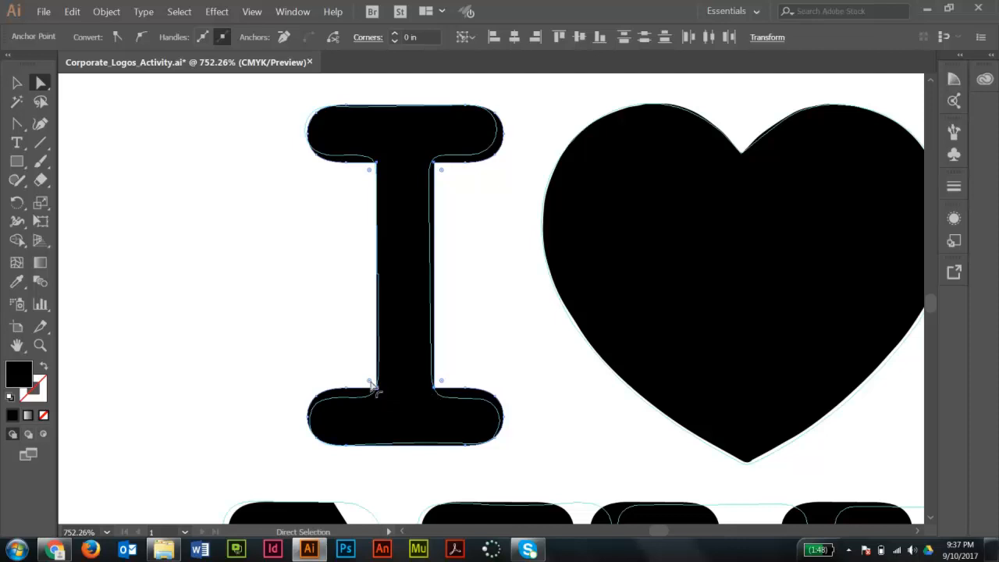
drag(369, 380, 364, 374)
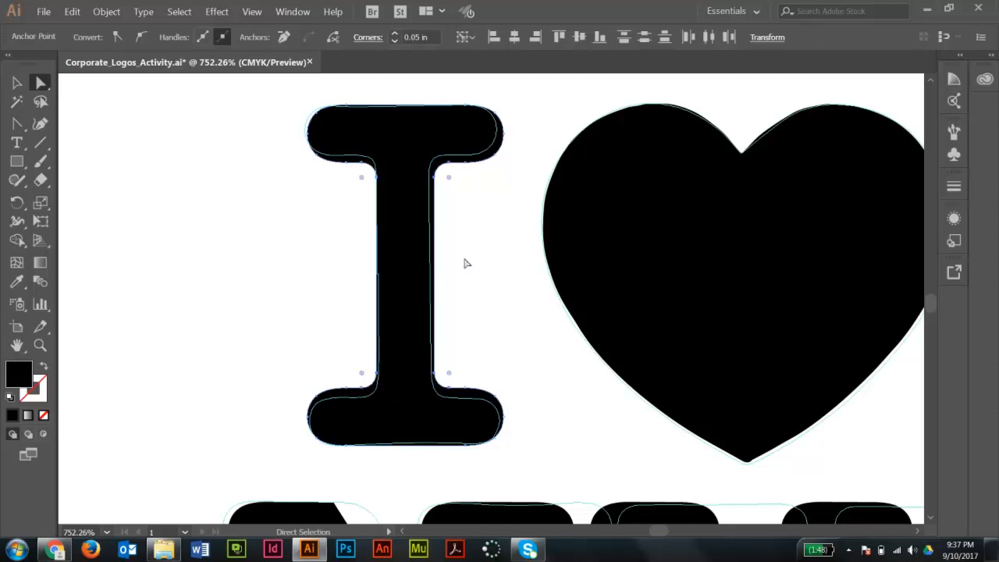
click(486, 246)
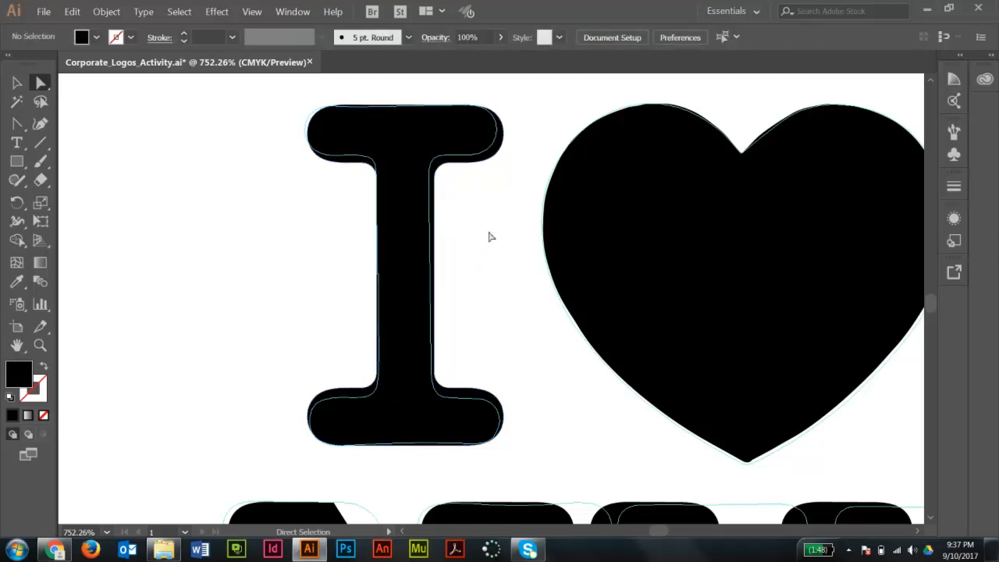
Round the two outer corners of the N's left stem to 0.03 in, and also round its inner corner at the base
key(space)
drag(504, 437, 503, 239)
drag(441, 482, 433, 291)
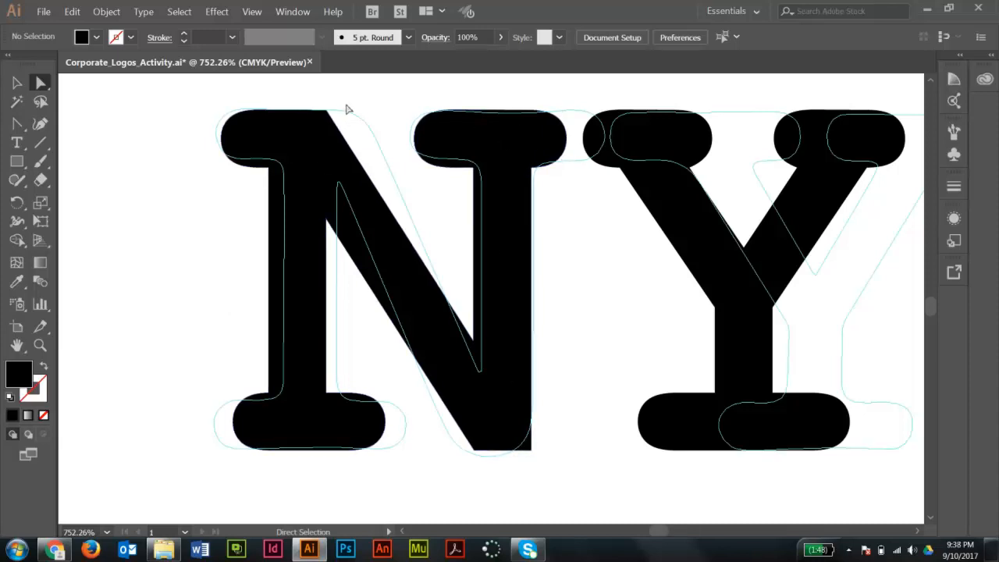
click(271, 169)
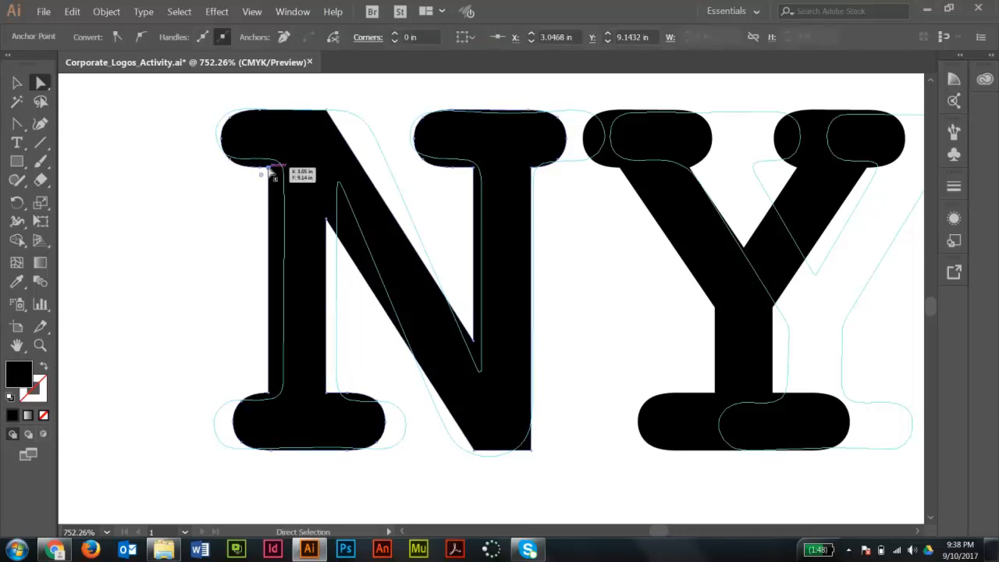
shift+click(269, 394)
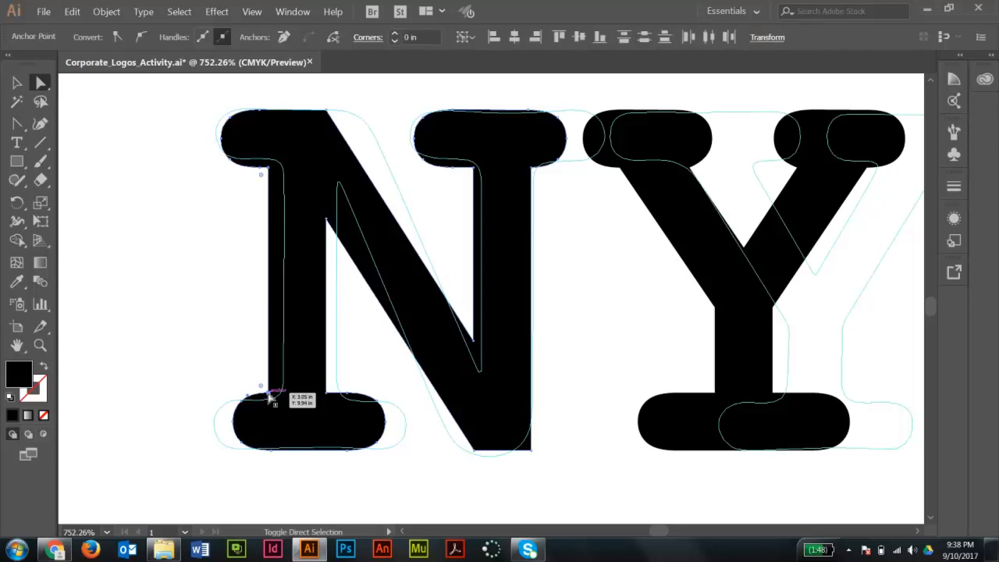
drag(270, 397, 256, 379)
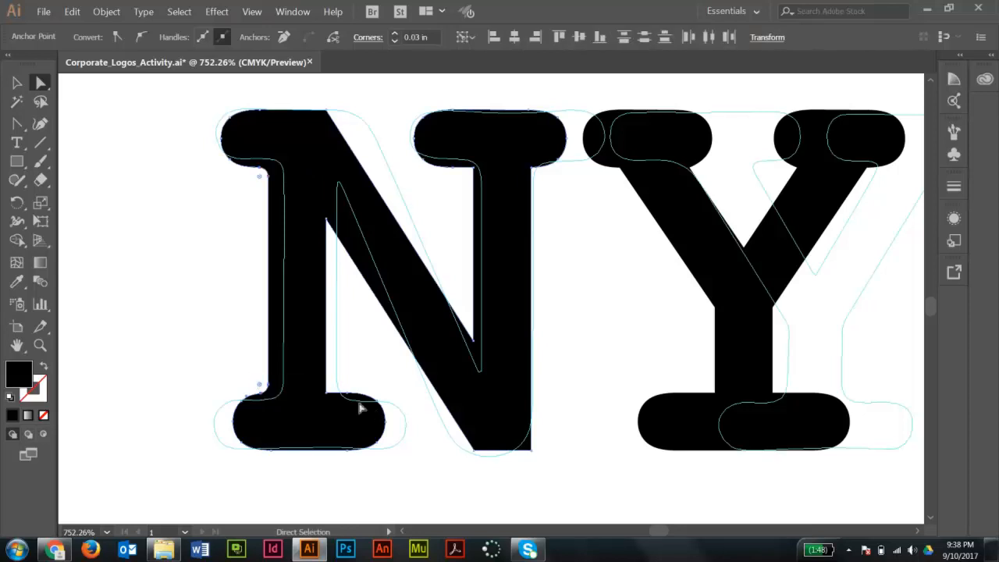
click(328, 397)
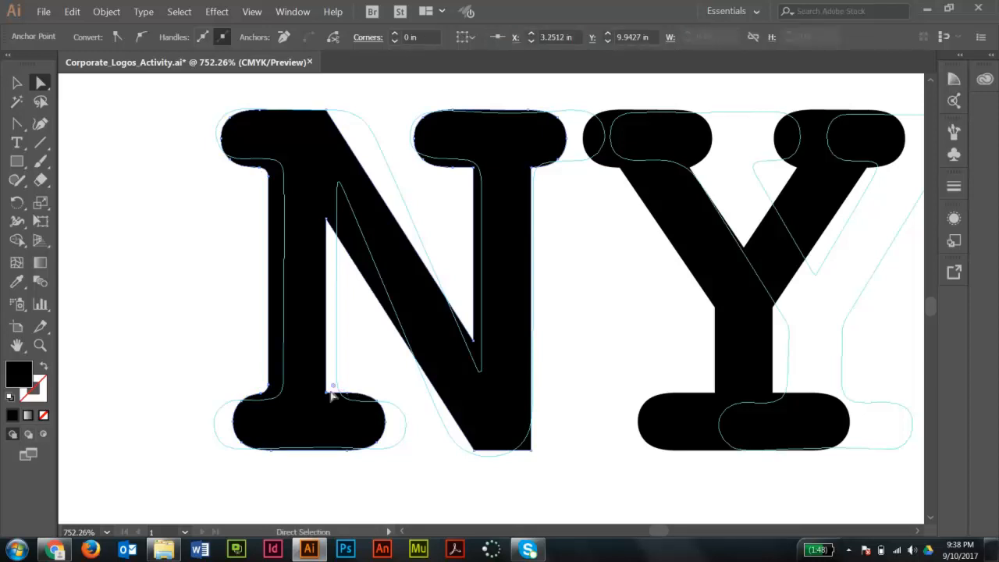
drag(331, 395, 338, 382)
click(578, 360)
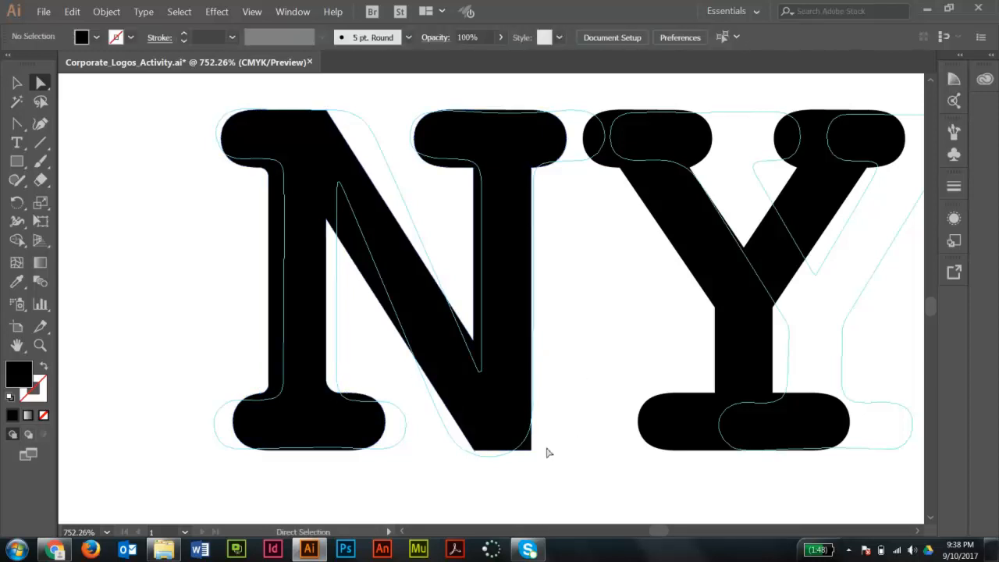
Round the two bottom corners where the N's diagonal meets its right stem
drag(552, 482, 456, 438)
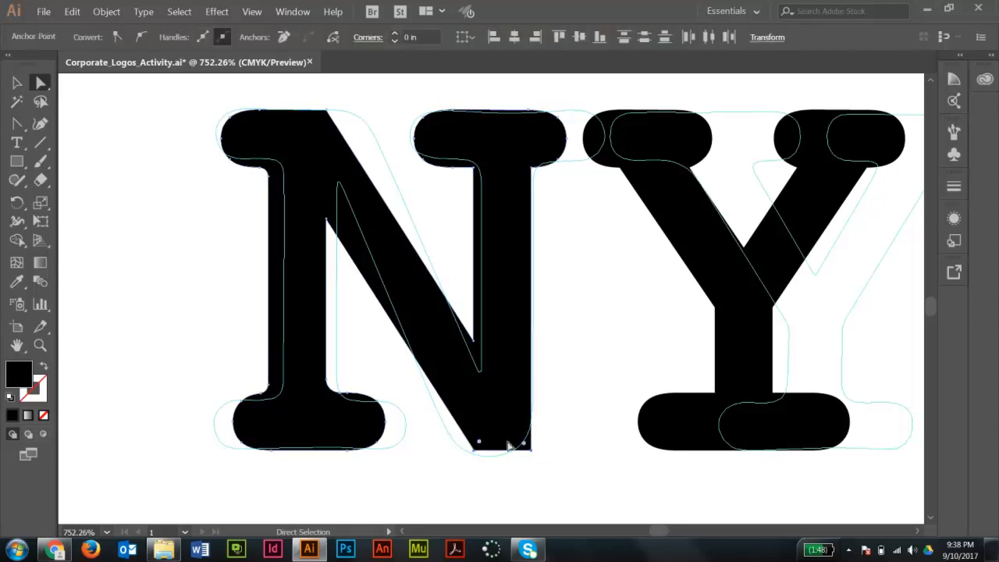
drag(526, 446, 508, 431)
click(570, 189)
Try a larger rounding on the two corners where the N's right stem meets its top serif
click(532, 167)
shift+click(475, 170)
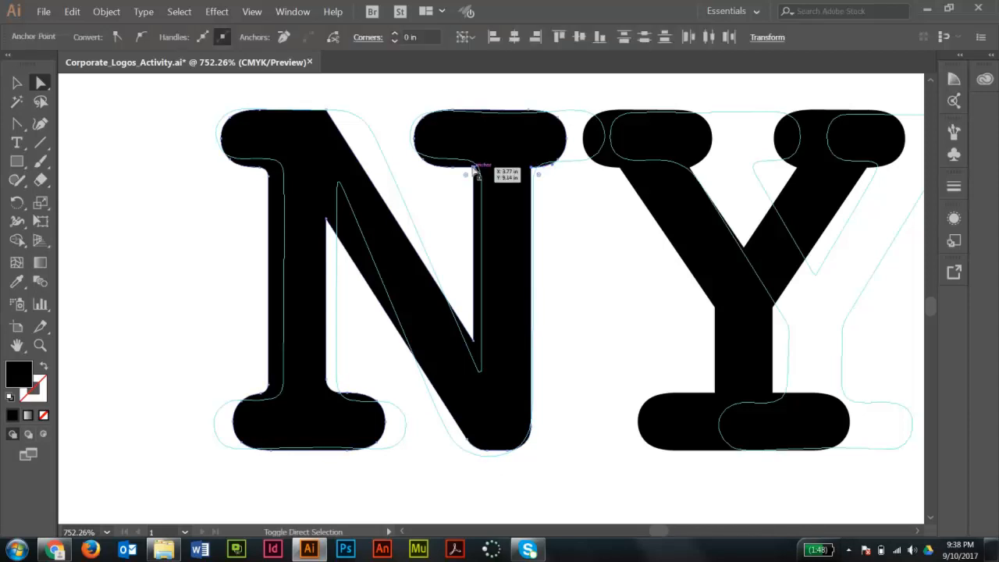
drag(469, 179, 458, 190)
click(585, 203)
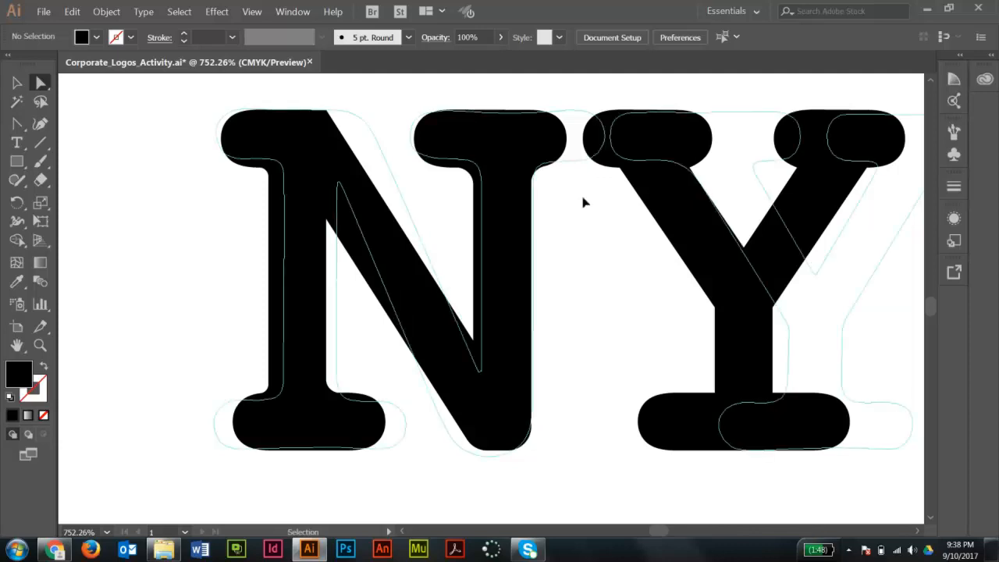
Undo the last rounding and round the two corners under the N's right serif with a smaller radius
click(551, 190)
key(a)
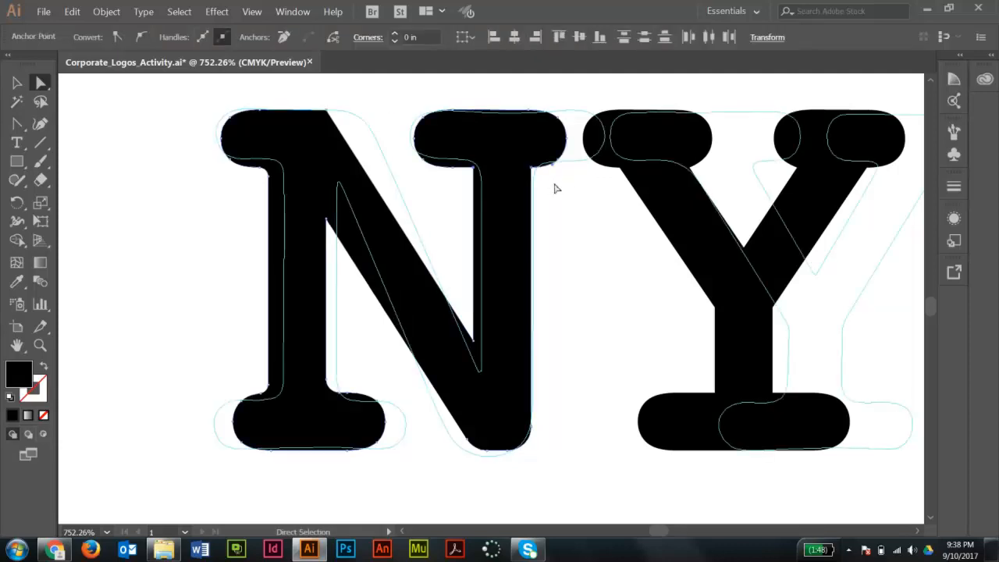
click(556, 188)
drag(535, 167, 464, 178)
click(591, 204)
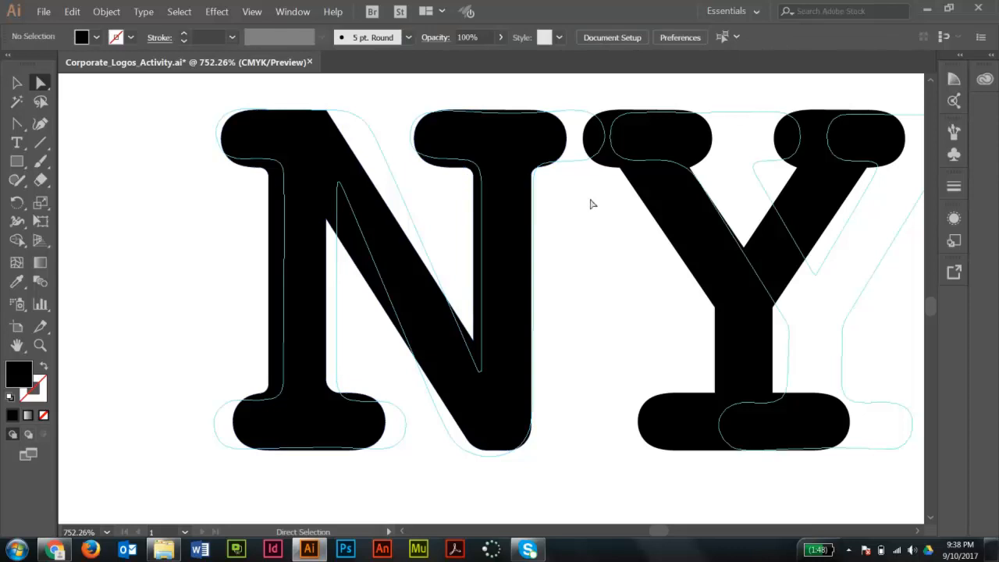
Round the Y's two outer corners under the top serifs and its two corners above the base serif to 0.05 in
scroll(546, 199, right, 6)
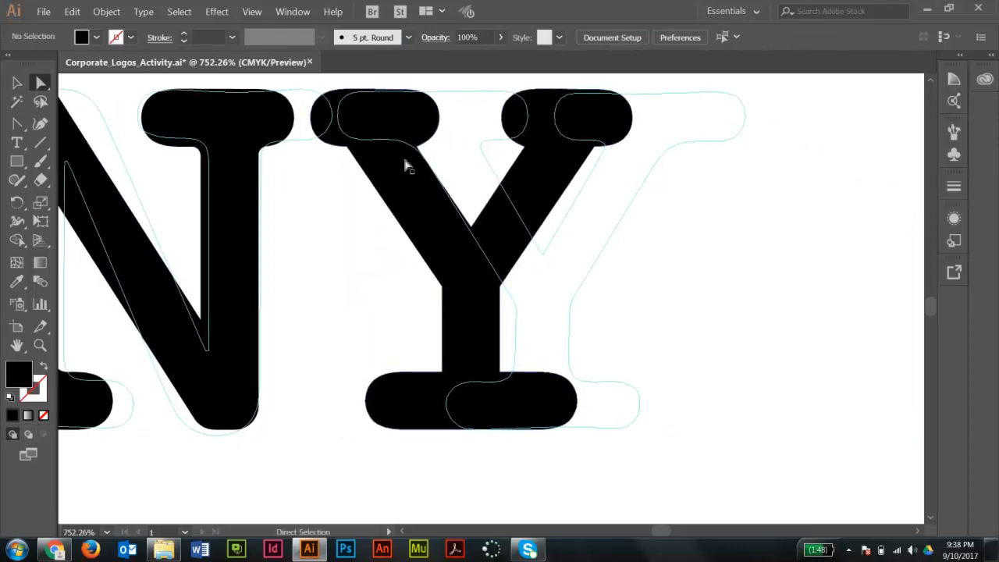
click(349, 150)
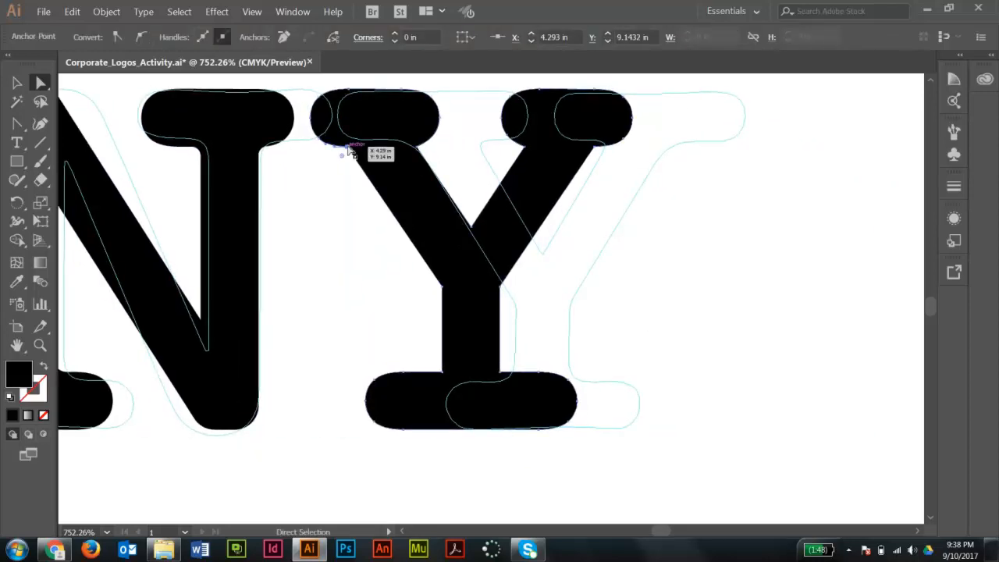
shift+click(595, 150)
shift+click(500, 372)
shift+click(442, 373)
drag(435, 364, 429, 359)
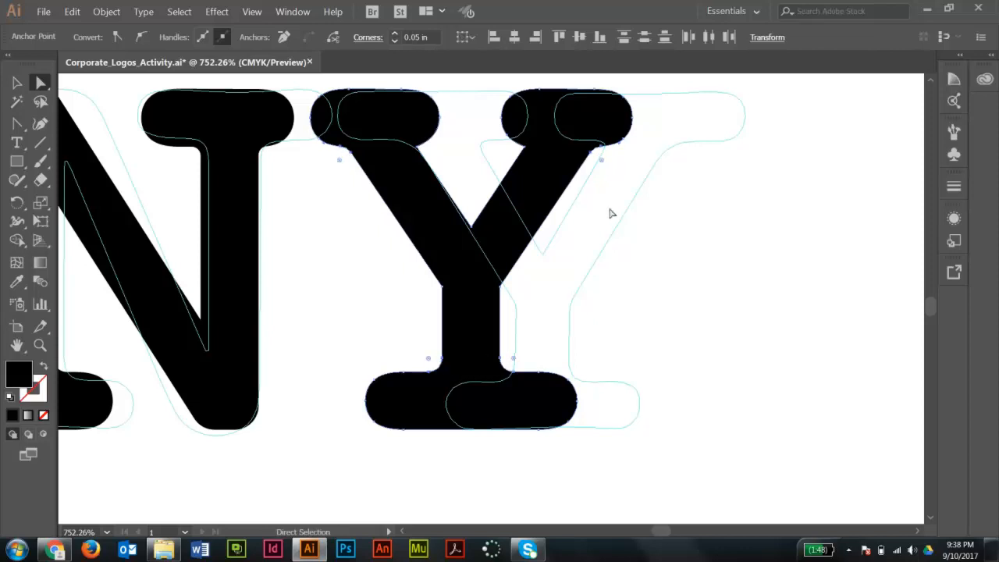
click(625, 191)
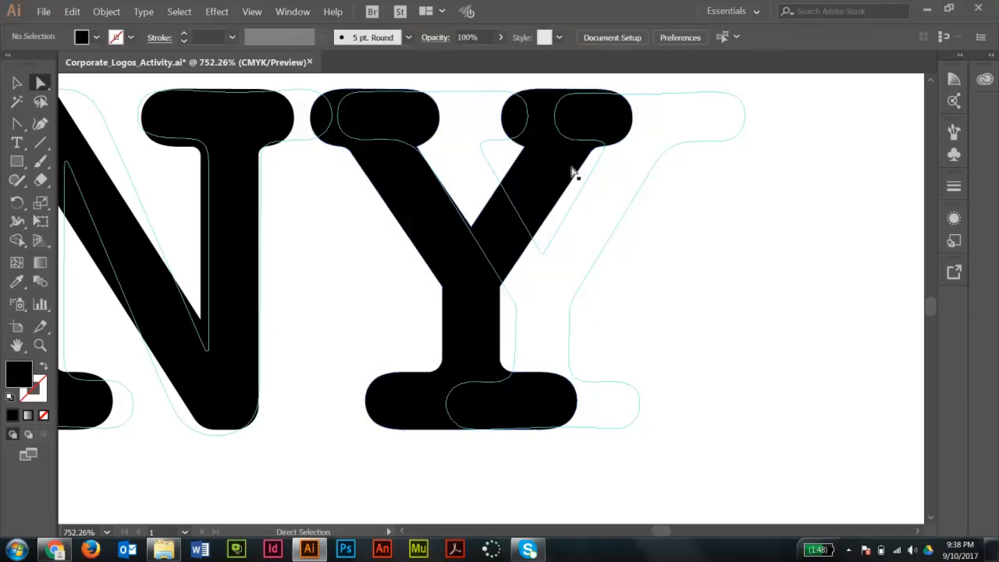
Round the Y's two inner corners where its arms meet the top serifs
click(425, 149)
drag(514, 149, 513, 151)
click(744, 222)
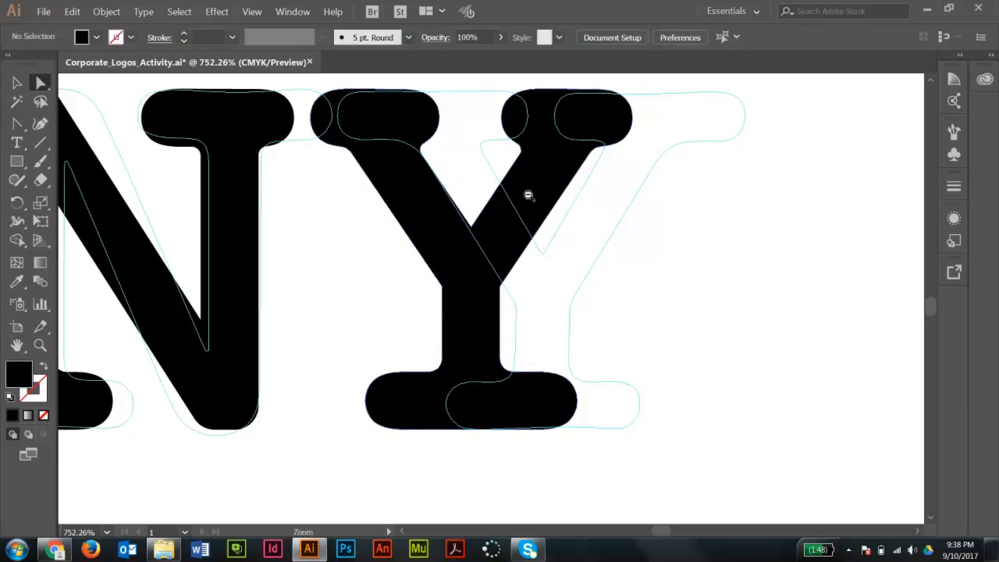
Hide the guides and review the I Love NY logo together with the other logos and their editable text copies
ctrl+alt+click(527, 194)
ctrl+alt+click(597, 274)
ctrl+alt+click(596, 274)
drag(523, 301, 602, 317)
drag(547, 365, 570, 316)
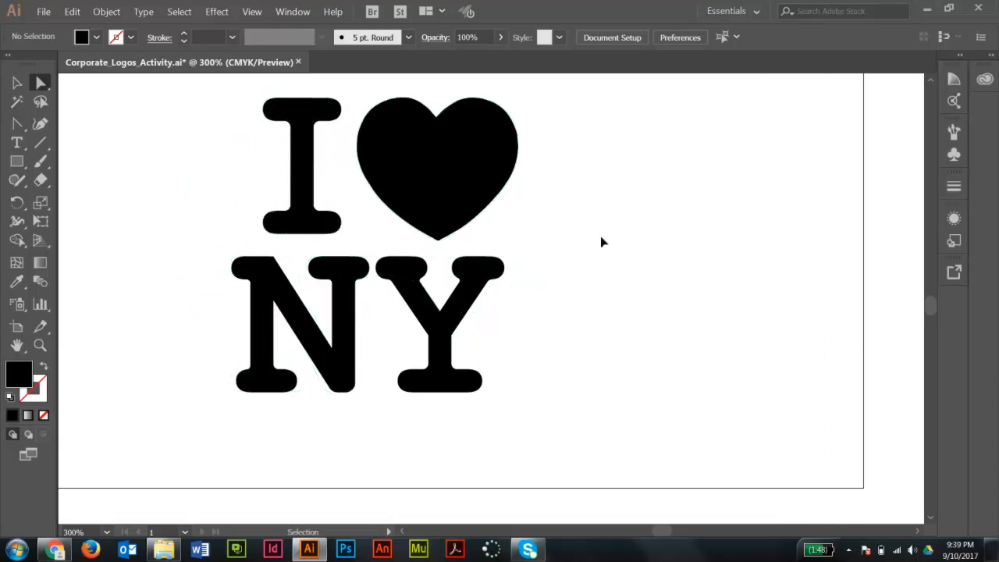
ctrl+alt+click(522, 271)
ctrl+alt+click(522, 271)
drag(539, 252, 509, 353)
ctrl+alt+click(516, 290)
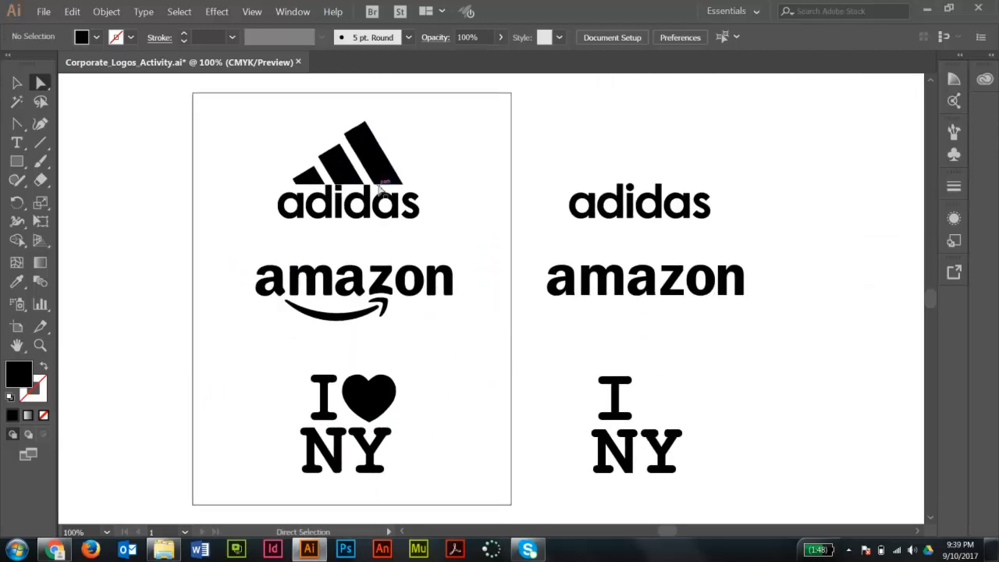
Select the amazon and I Love NY logos in turn to examine their anchor points, and view the whole artboard beside the text copies
key(v)
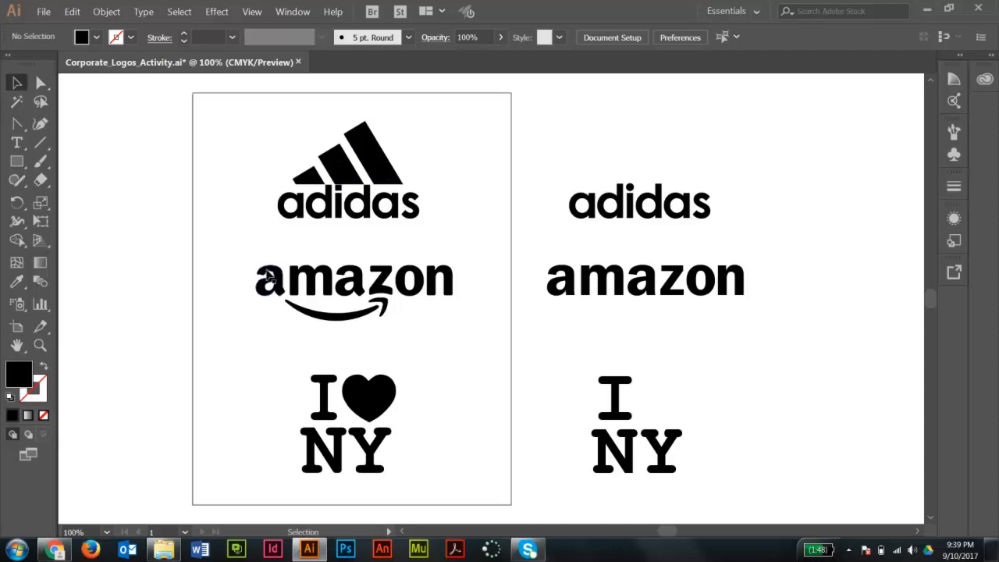
click(269, 275)
click(235, 255)
drag(225, 242, 483, 338)
key(a)
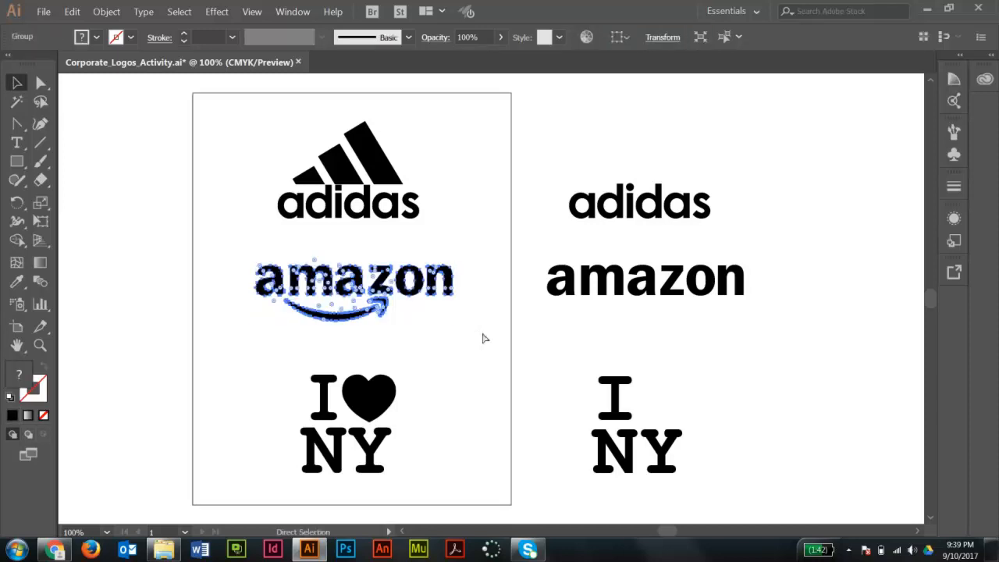
key(v)
click(461, 290)
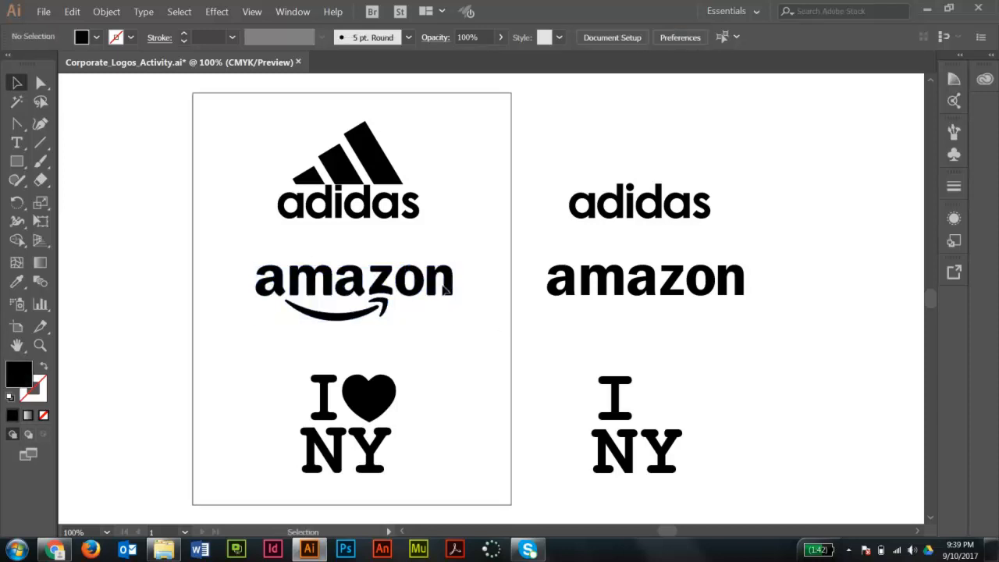
click(446, 290)
click(319, 365)
drag(256, 376, 418, 497)
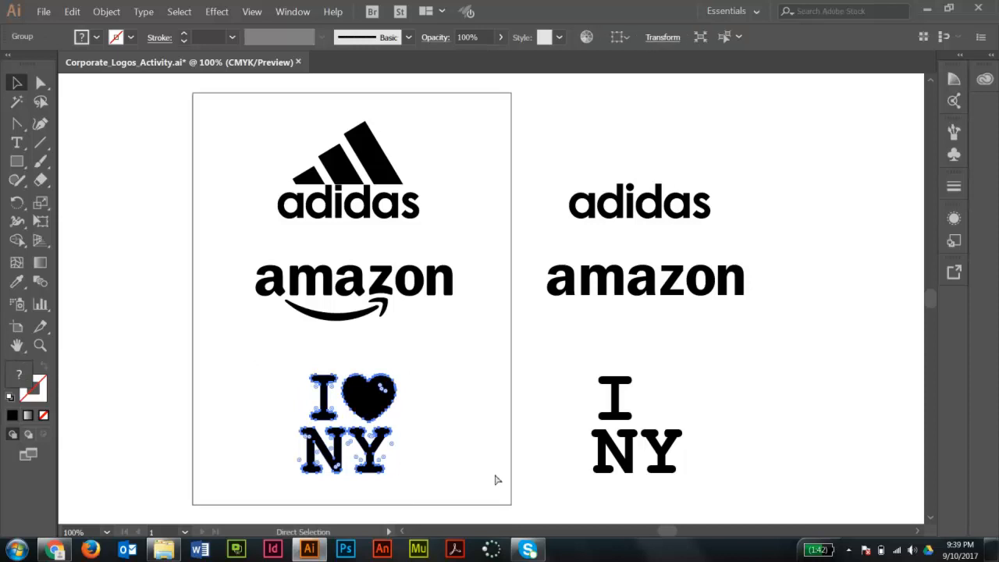
click(493, 390)
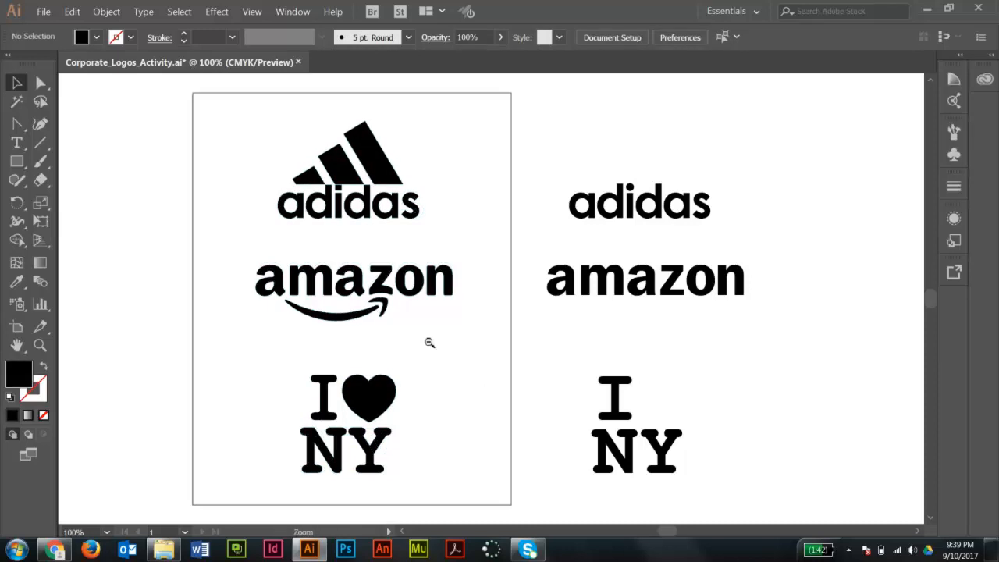
ctrl+alt+click(452, 346)
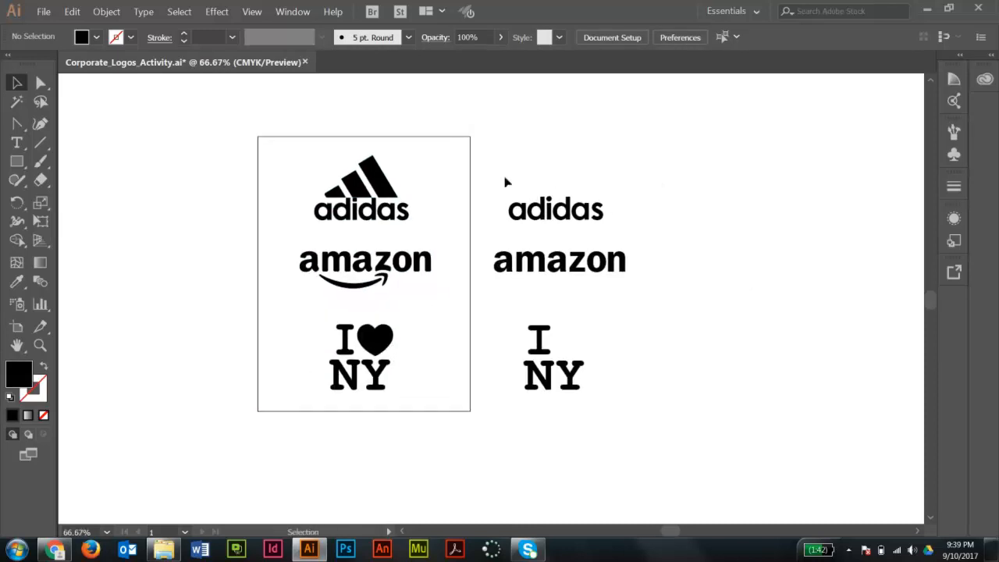